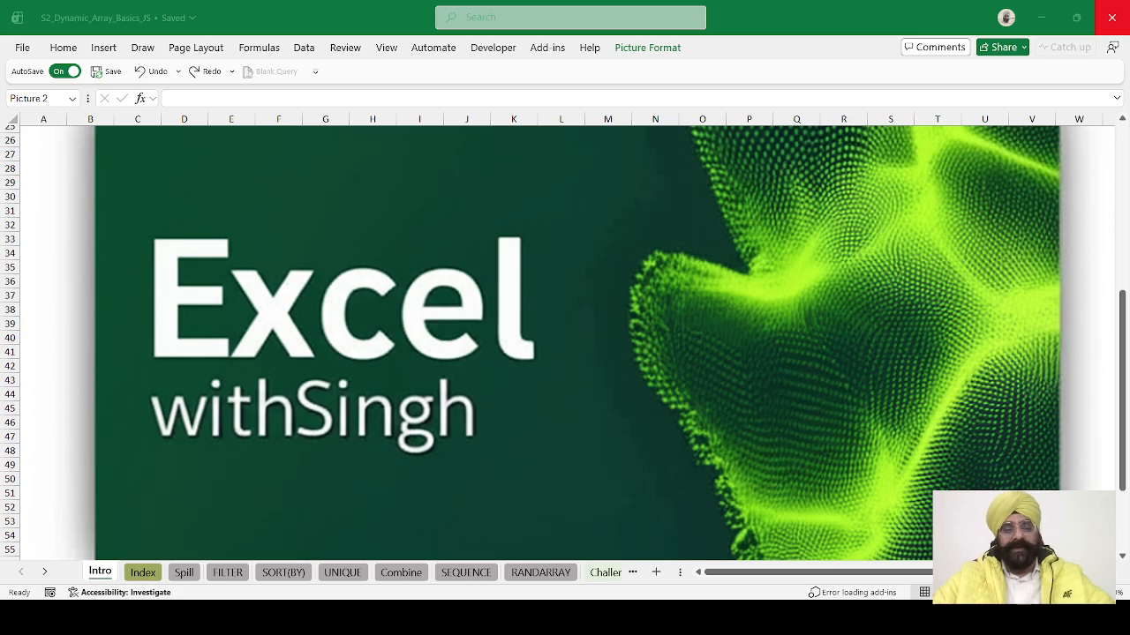
# - Open the Spill worksheet by way of the Index sheet and select the raw data rows A6:C20
pyautogui.click(143, 572)
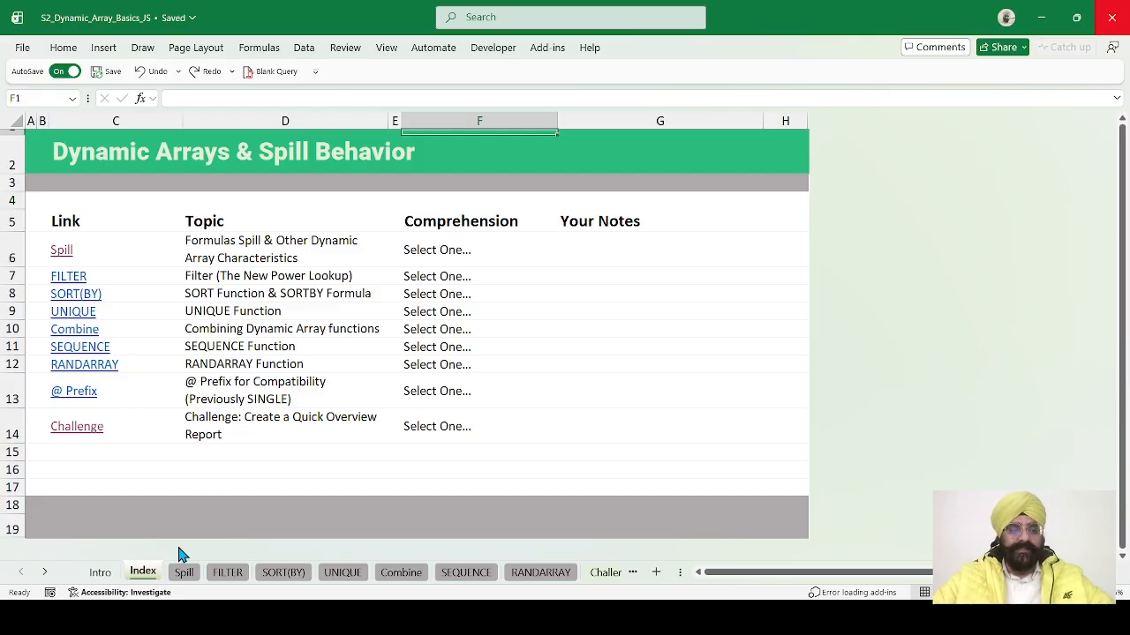
pyautogui.click(183, 575)
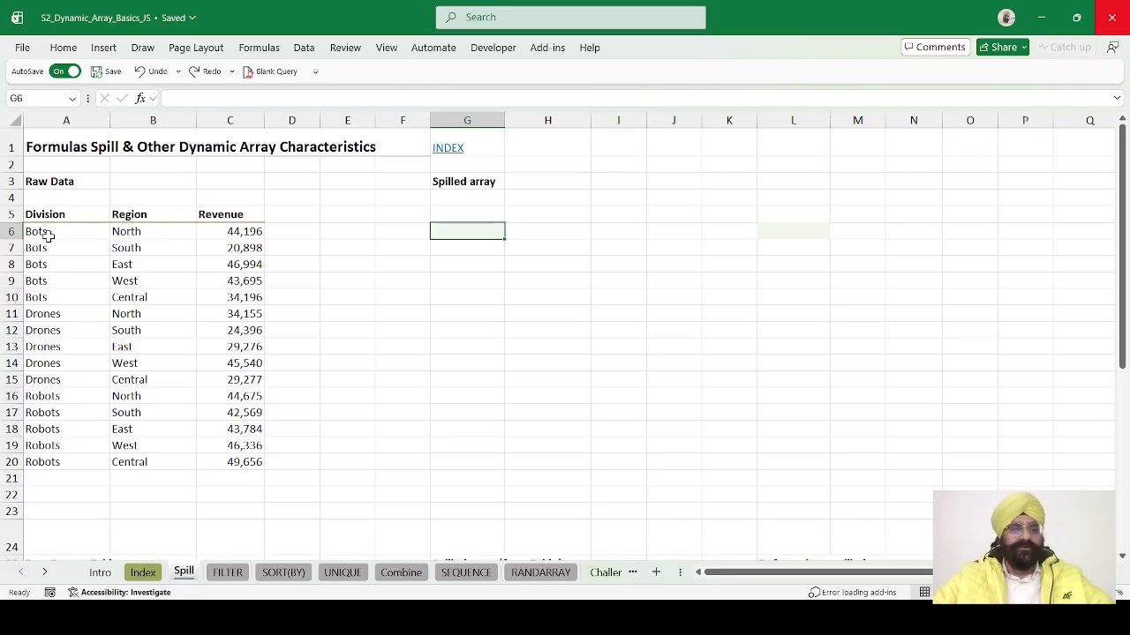
pyautogui.moveTo(49, 234); pyautogui.dragTo(215, 461)
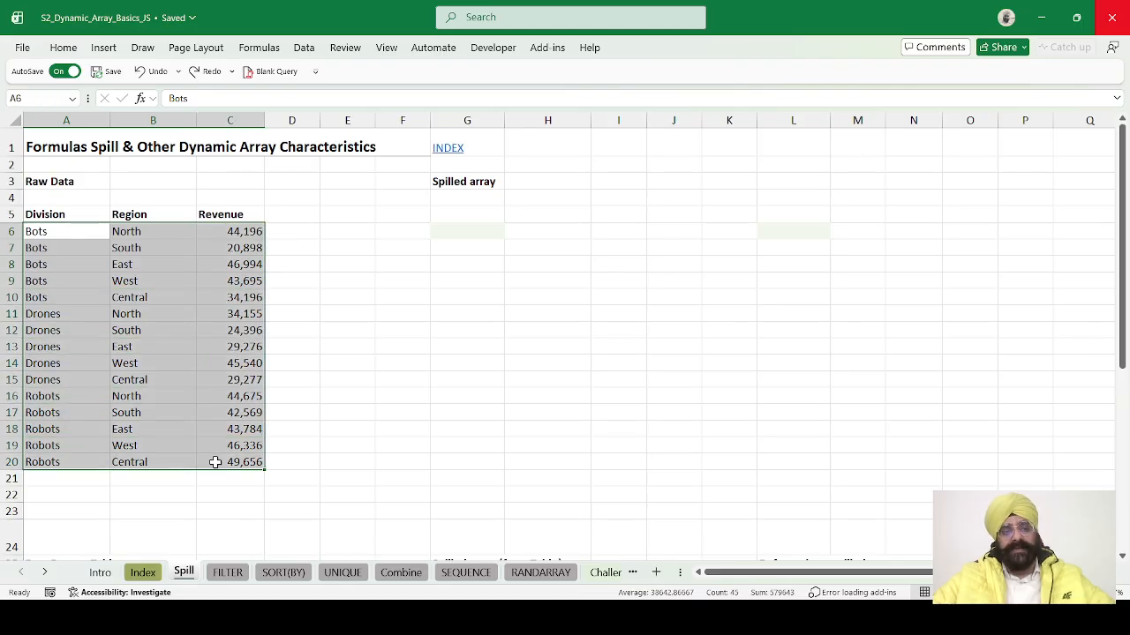
# - Enter the formula =A6 in cell G6 to reference the first Division entry
pyautogui.click(445, 228)
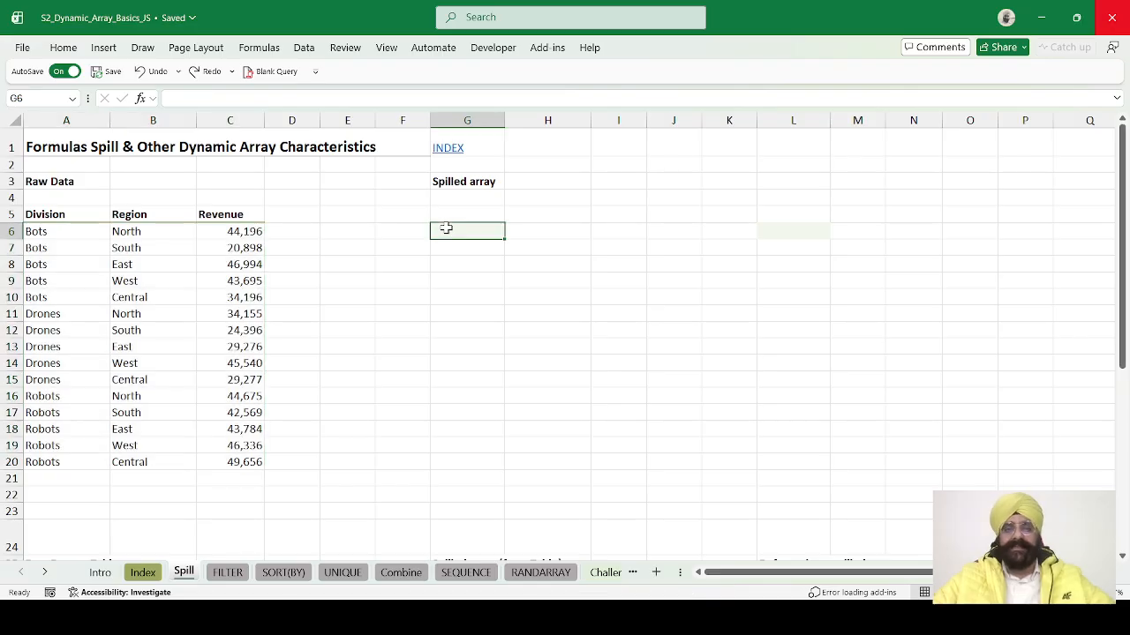
pyautogui.write('=')
pyautogui.press('Left')
pyautogui.press('Left')
pyautogui.press('Left')
pyautogui.press('Left')
pyautogui.press('Left')
pyautogui.press('Left')
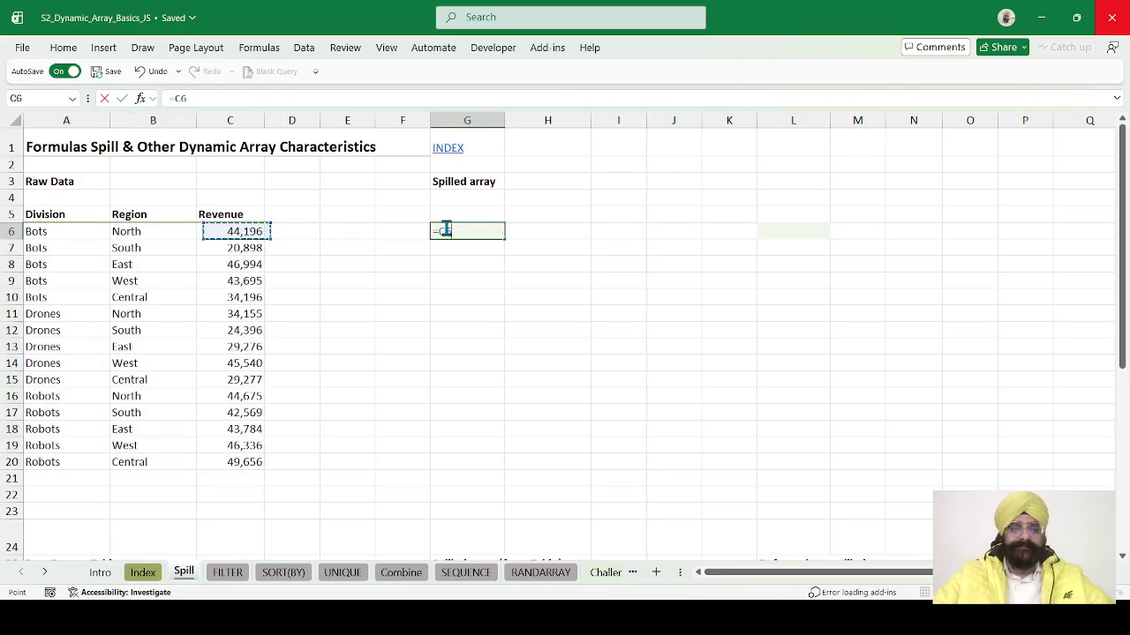
pyautogui.press('Return')
# - Fill the reference formula from G6 across to I6
pyautogui.click(446, 228)
pyautogui.hotkey('shift', 'Right')
pyautogui.hotkey('shift', 'Right')
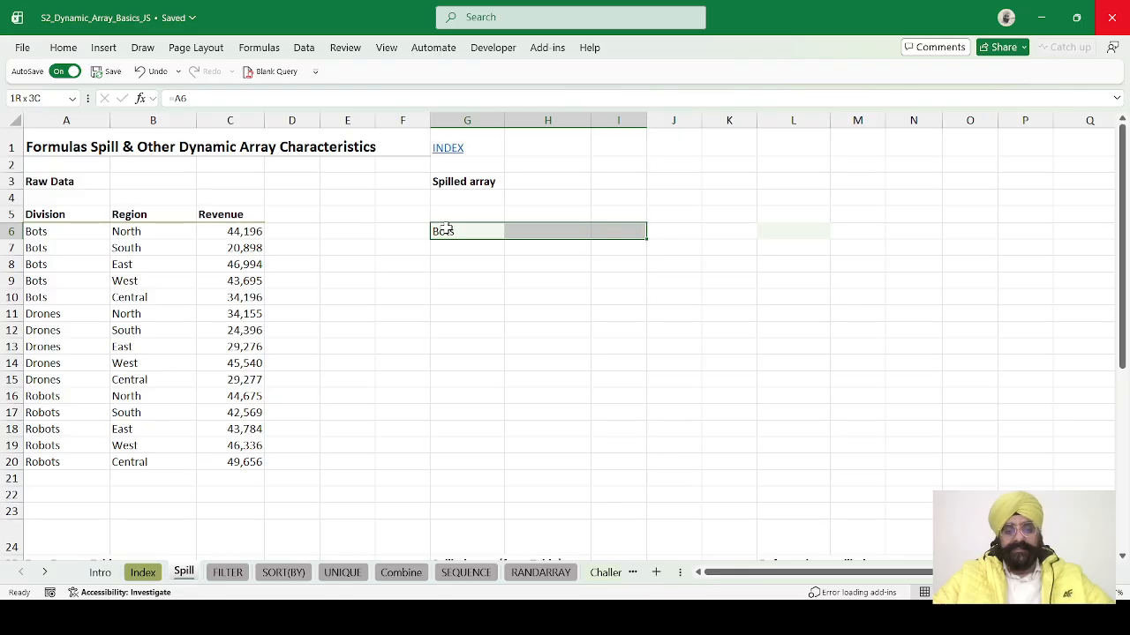
pyautogui.hotkey('ctrl', 'r')
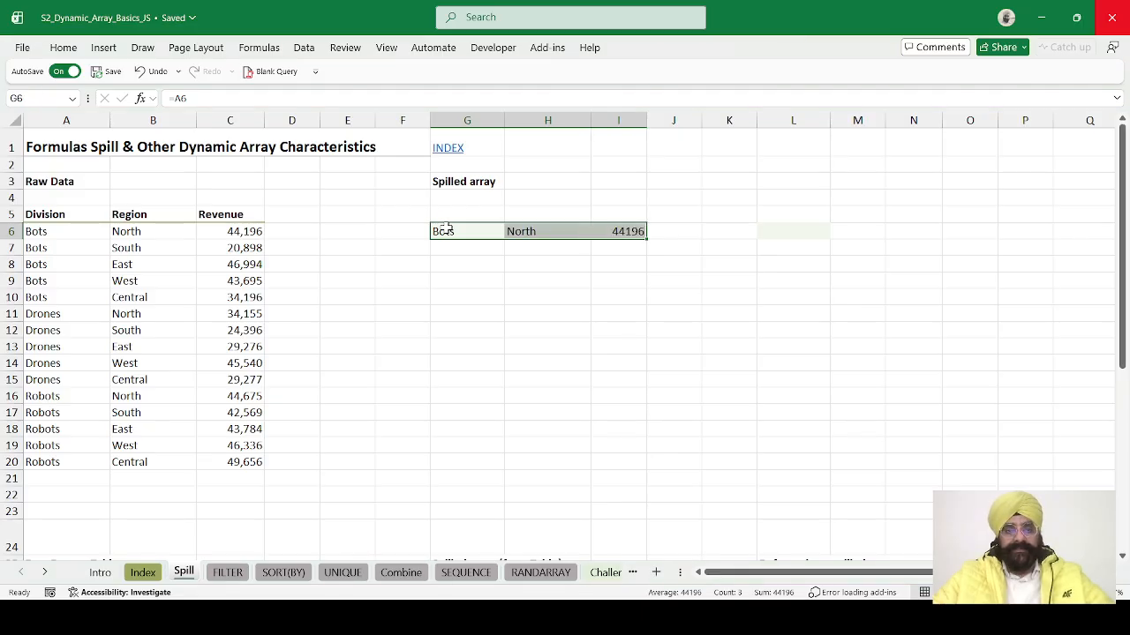
# - Fill the three formulas in G6:I6 down through row 20
pyautogui.hotkey('shift', 'Down')
pyautogui.hotkey('shift', 'Down')
pyautogui.hotkey('shift', 'Down')
pyautogui.hotkey('shift', 'Down')
pyautogui.hotkey('shift', 'Down')
pyautogui.hotkey('shift', 'Down')
pyautogui.hotkey('shift', 'Down')
pyautogui.hotkey('shift', 'Down')
pyautogui.hotkey('shift', 'Down')
pyautogui.hotkey('shift', 'Down')
pyautogui.hotkey('shift', 'Down')
pyautogui.hotkey('shift', 'Down')
pyautogui.hotkey('shift', 'Down')
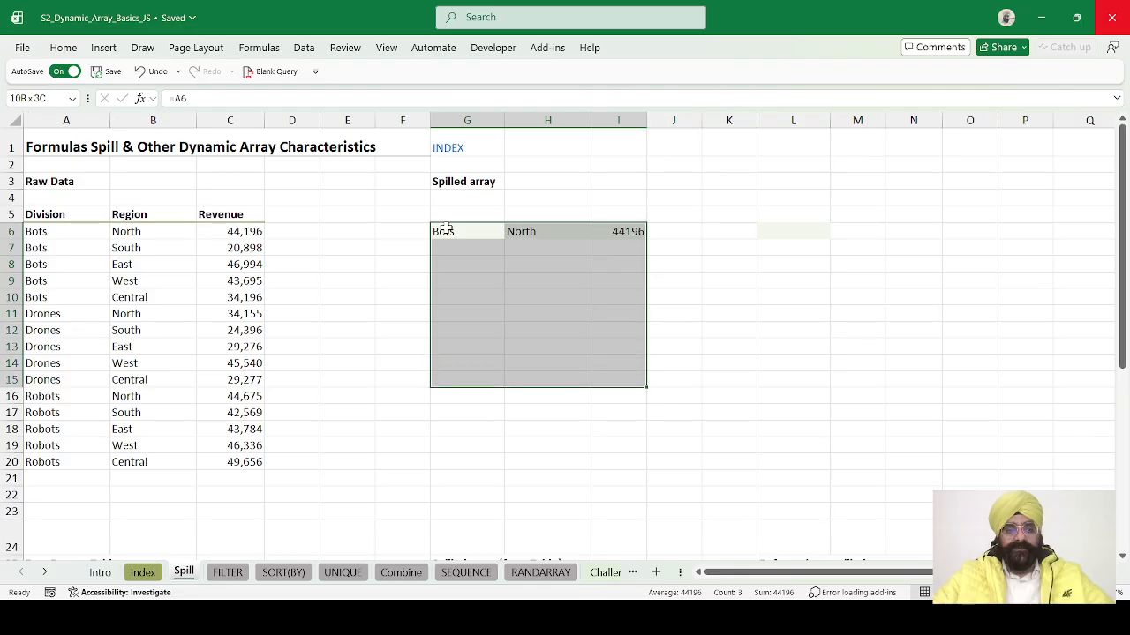
pyautogui.hotkey('shift', 'Down')
pyautogui.hotkey('shift', 'Down')
pyautogui.hotkey('shift', 'Up')
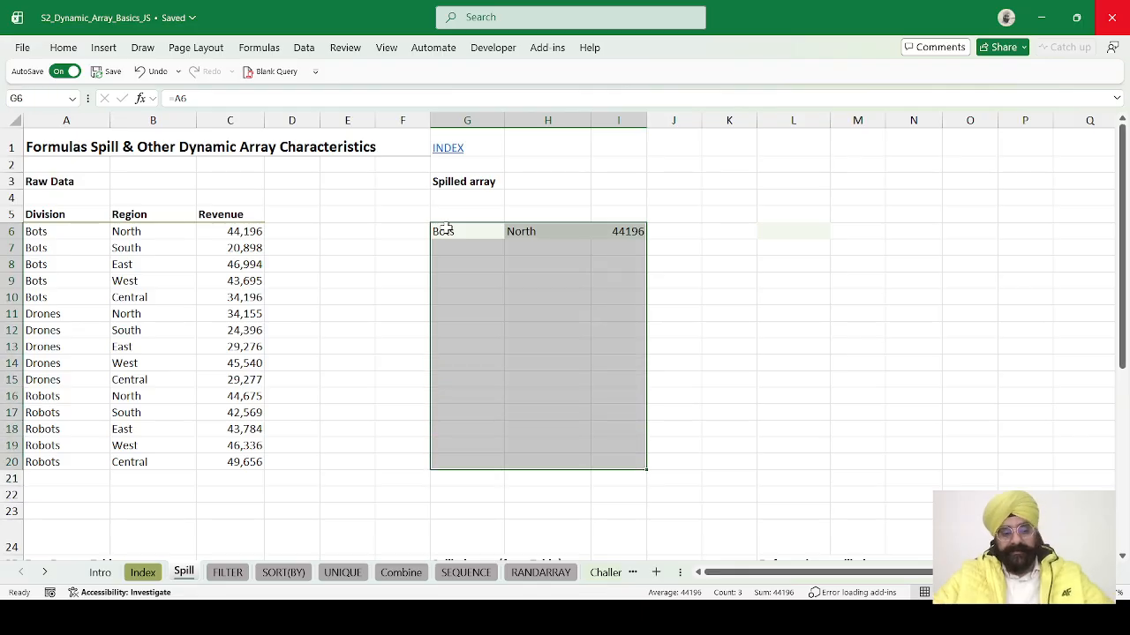
pyautogui.hotkey('ctrl', 'd')
pyautogui.click(446, 230)
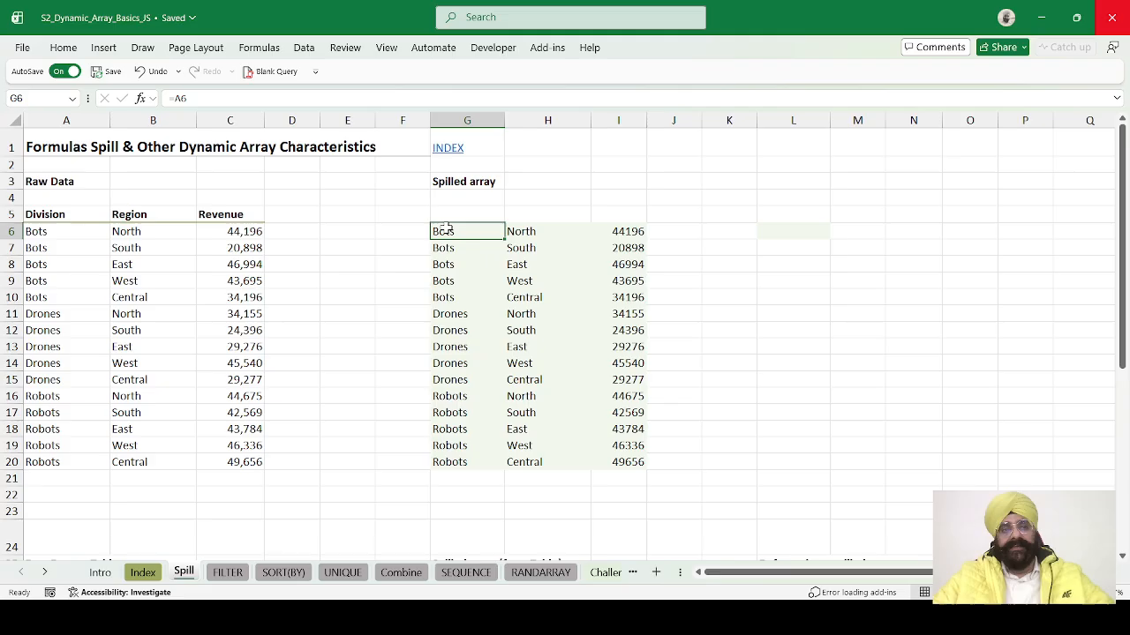
# - Inspect the individual reference formulas in cells G7 and H7 without changing them
pyautogui.press('Down')
pyautogui.press('F2')
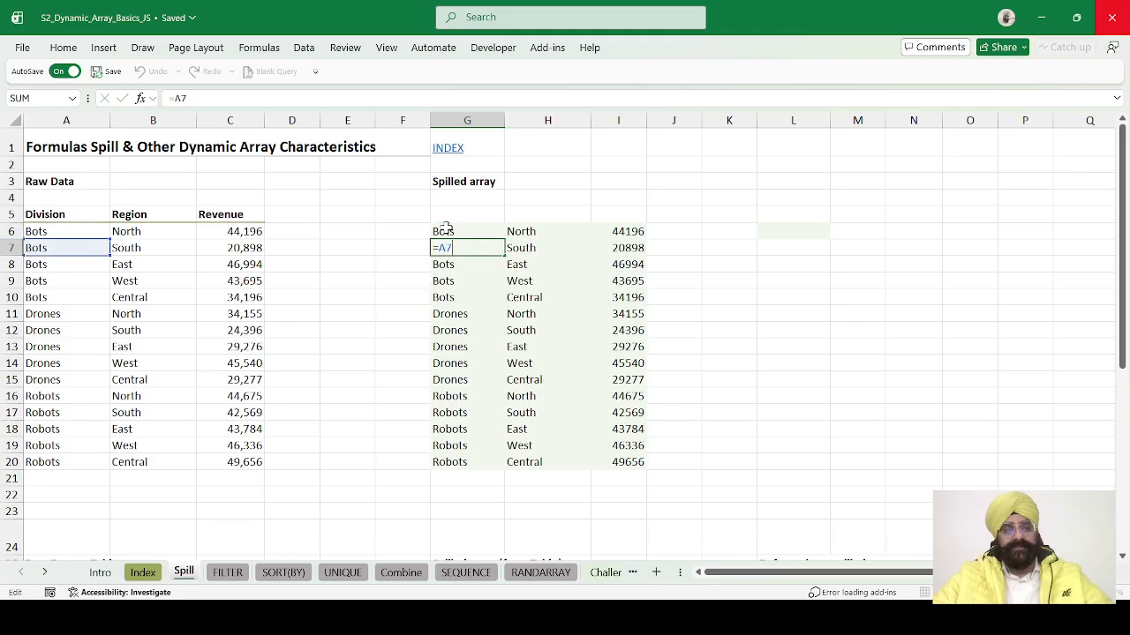
pyautogui.press('Escape')
pyautogui.press('Right')
pyautogui.press('F2')
pyautogui.press('Escape')
# - Change the Division in A7 to Robots as a test of the linked cells, and undo the edit
pyautogui.press('Left')
pyautogui.press('Left')
pyautogui.press('Left')
pyautogui.press('Left')
pyautogui.press('Left')
pyautogui.press('Left')
pyautogui.press('Left')
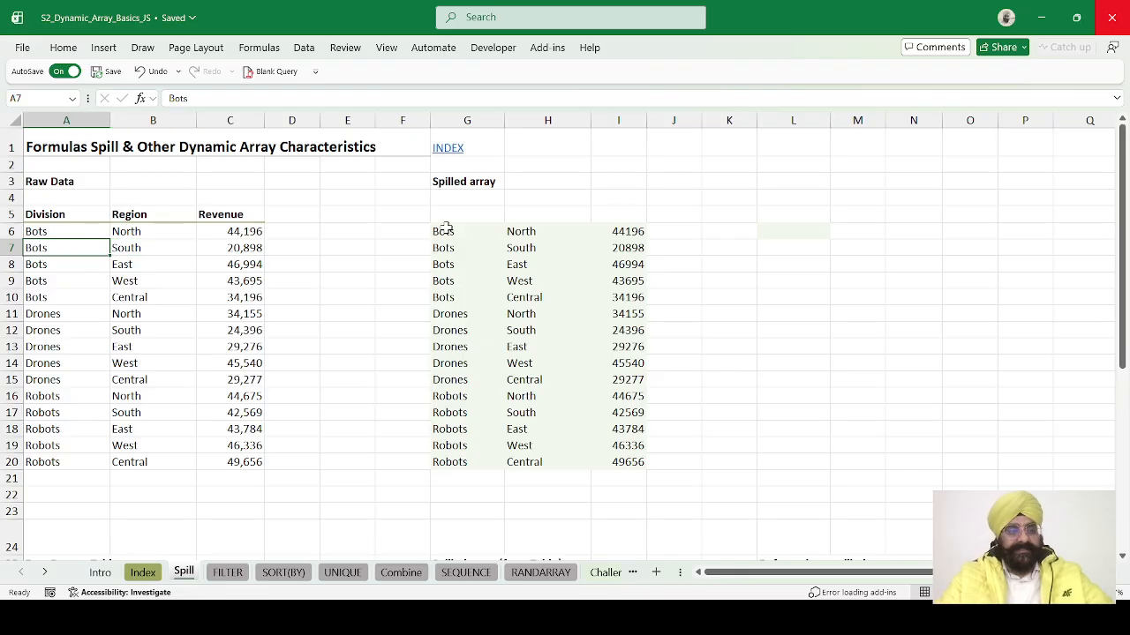
pyautogui.write('Robots')
pyautogui.press('Return')
pyautogui.press('Up')
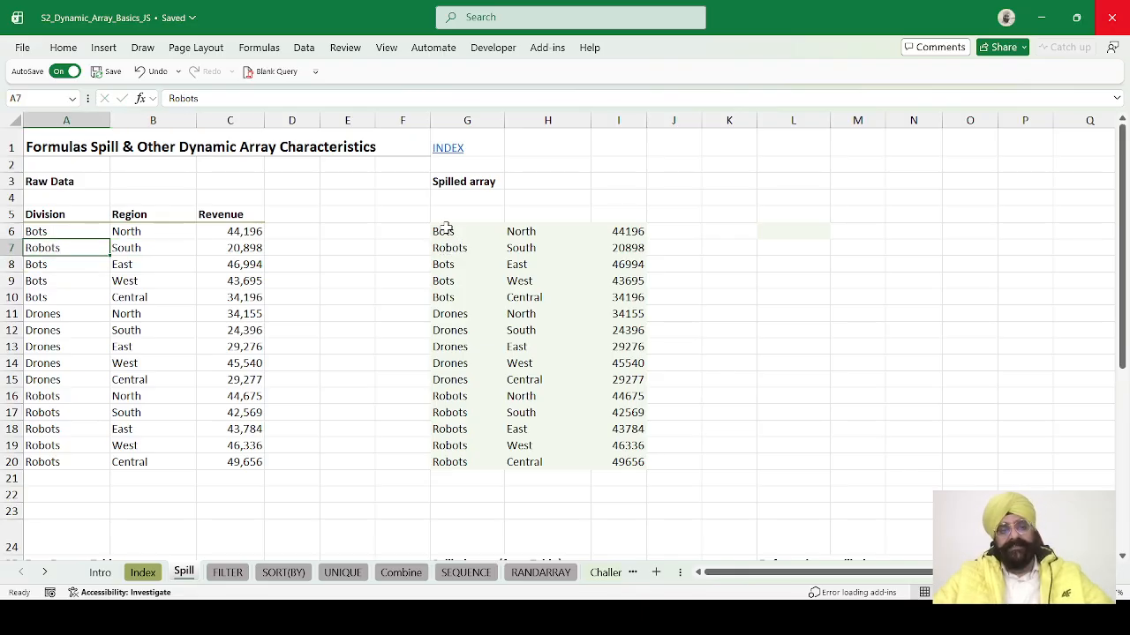
pyautogui.hotkey('ctrl', 'z')
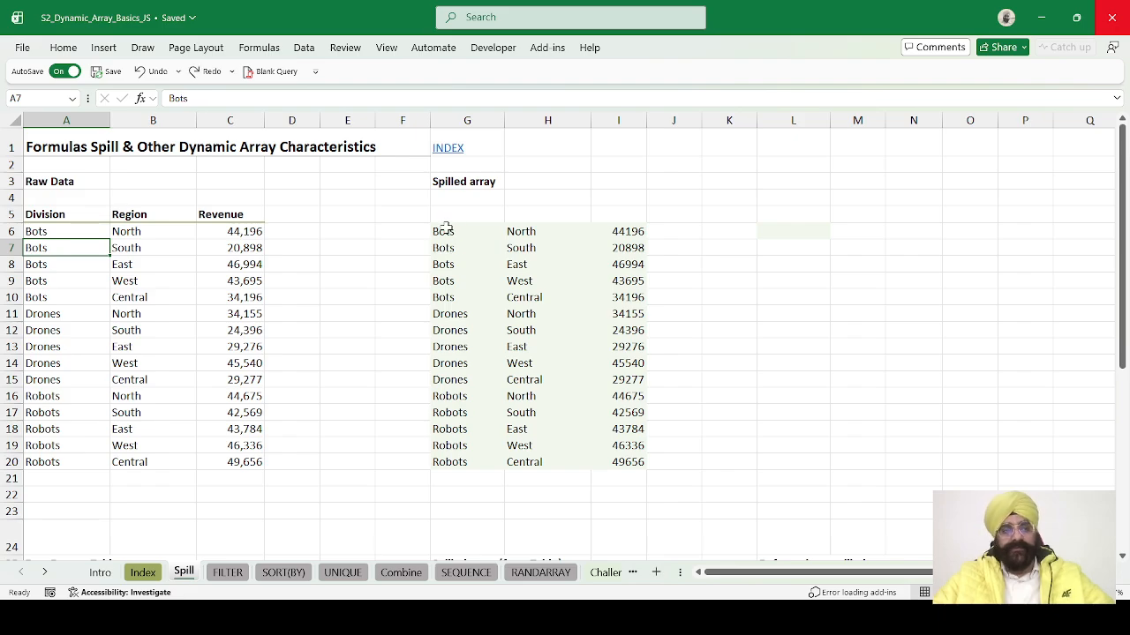
# - Clear all the cell-by-cell reference formulas from G6:I20
pyautogui.click(446, 228)
pyautogui.hotkey('ctrl', 'shift', 'Right')
pyautogui.hotkey('ctrl', 'shift', 'Down')
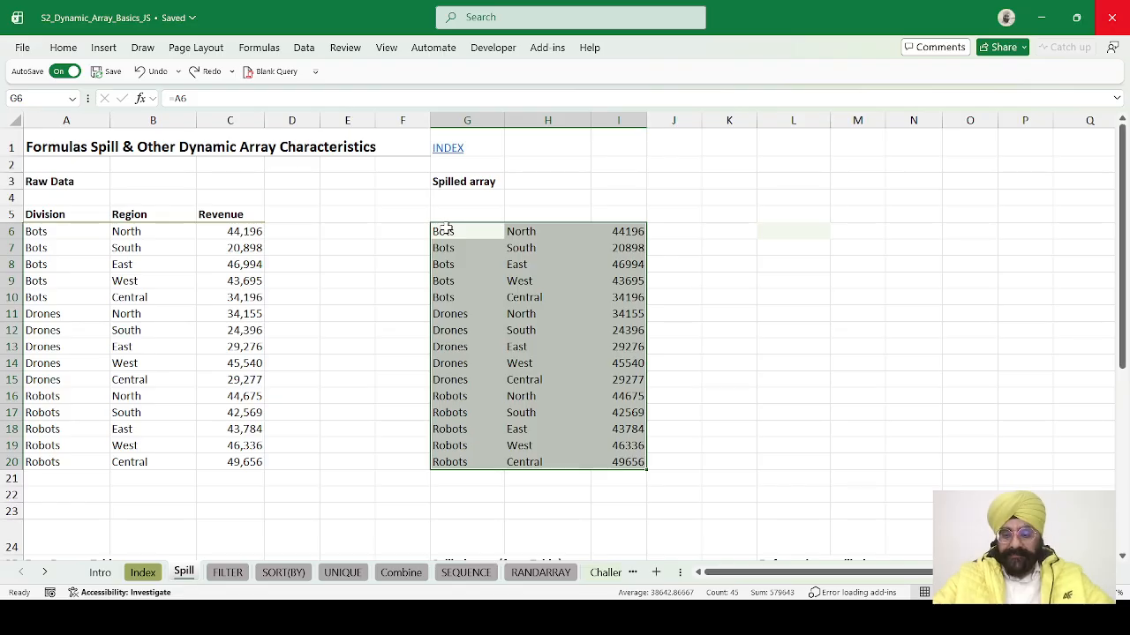
pyautogui.press('Delete')
# - Enter the single dynamic array formula =A6:C20 in cell G6
pyautogui.click(446, 228)
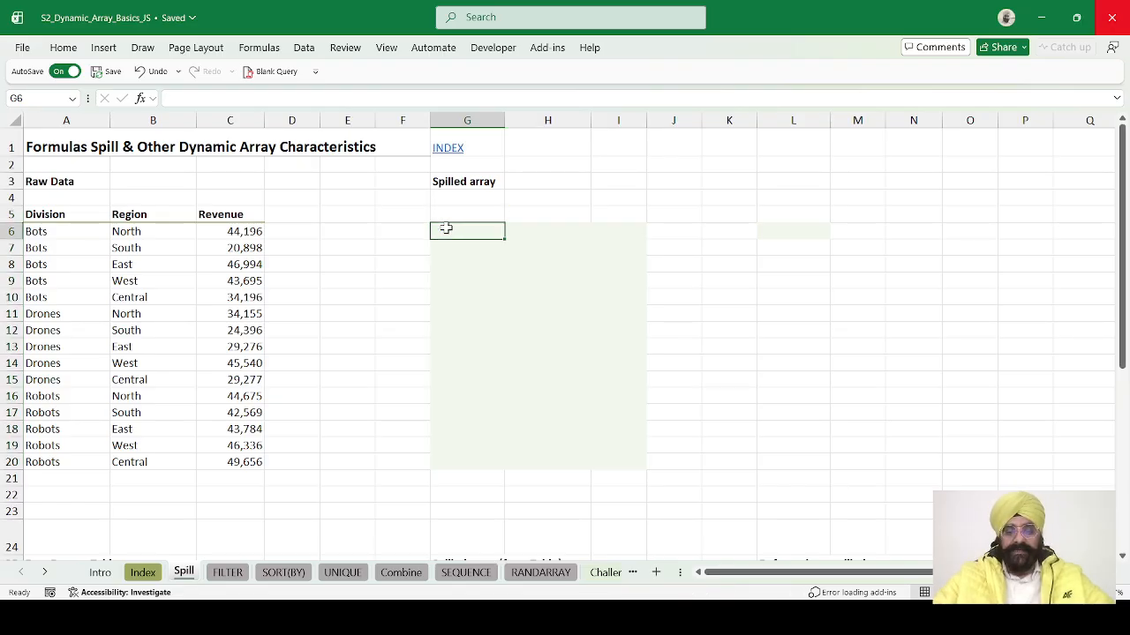
pyautogui.write('=')
pyautogui.hotkey('ctrl', 'Left')
pyautogui.hotkey('ctrl', 'Left')
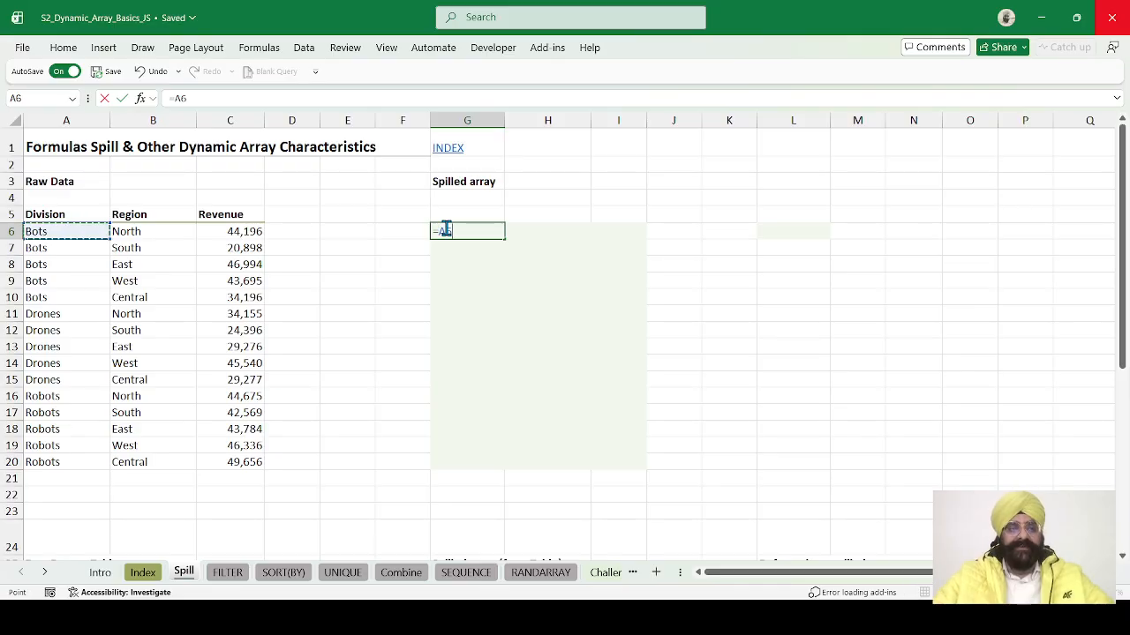
pyautogui.hotkey('ctrl', 'shift', 'Right')
pyautogui.hotkey('ctrl', 'shift', 'Down')
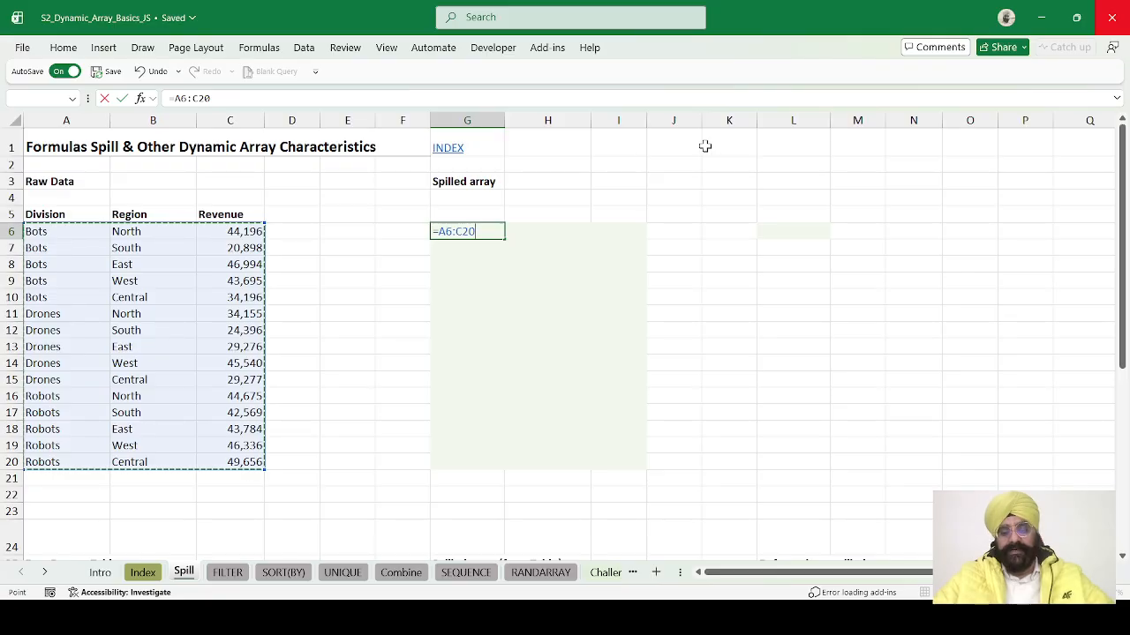
pyautogui.press('Return')
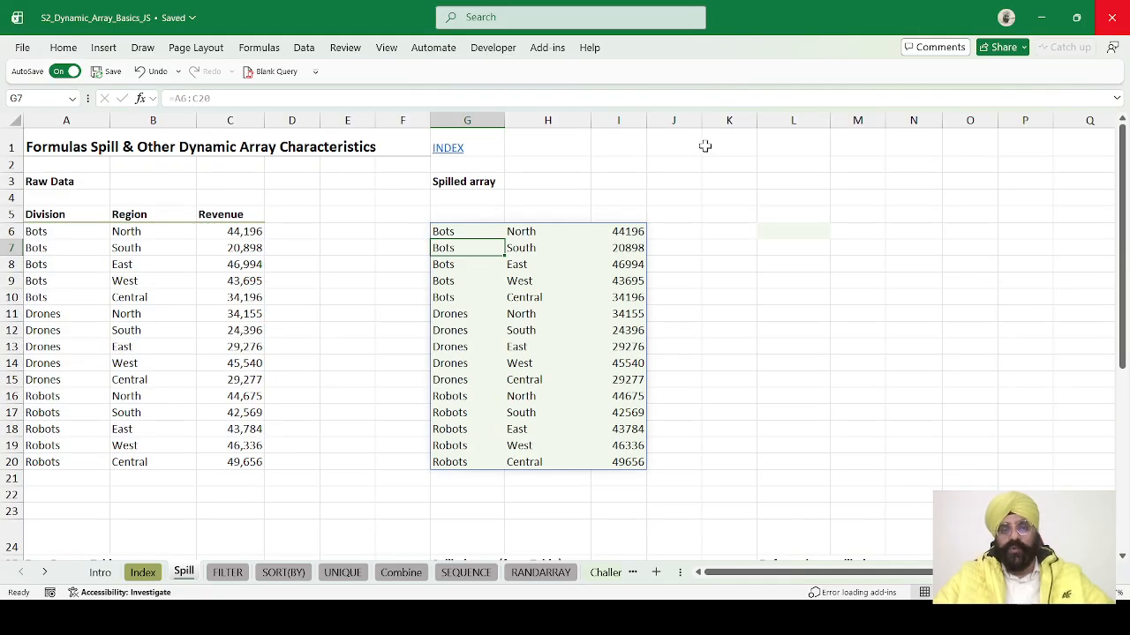
# - Examine how the formula appears in the array's first cell G6 and in the spilled cells of columns G, H and I
pyautogui.press('Up')
pyautogui.press('Down')
pyautogui.press('Right')
pyautogui.press('Right')
pyautogui.press('Up')
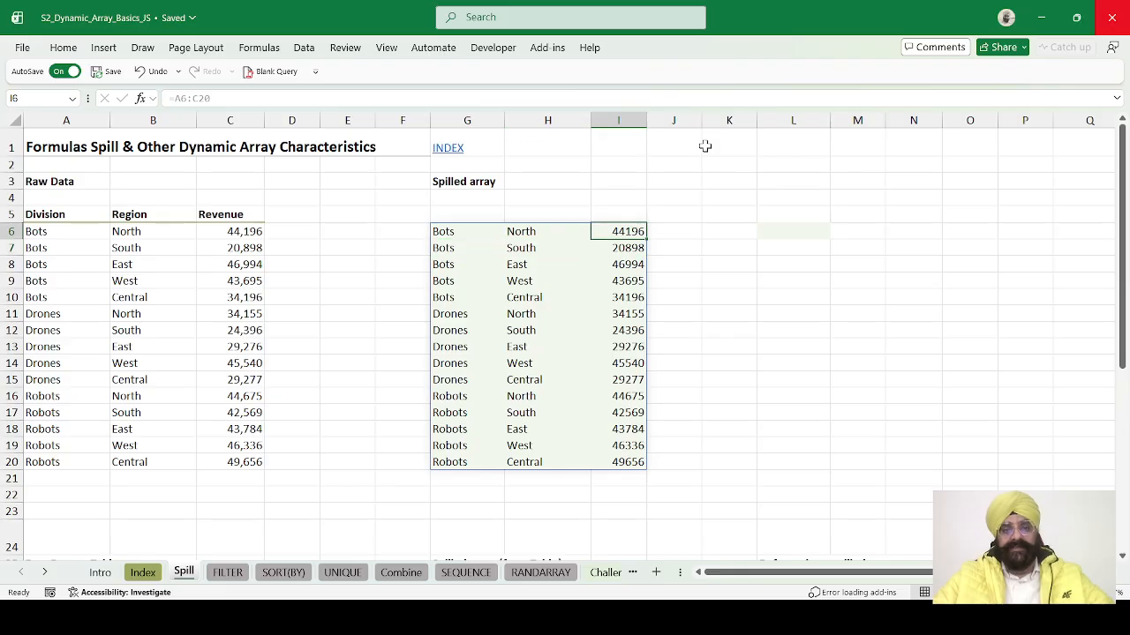
pyautogui.press('Down')
pyautogui.press('Down')
pyautogui.press('Down')
pyautogui.press('Up')
pyautogui.press('Up')
pyautogui.press('Up')
pyautogui.press('Left')
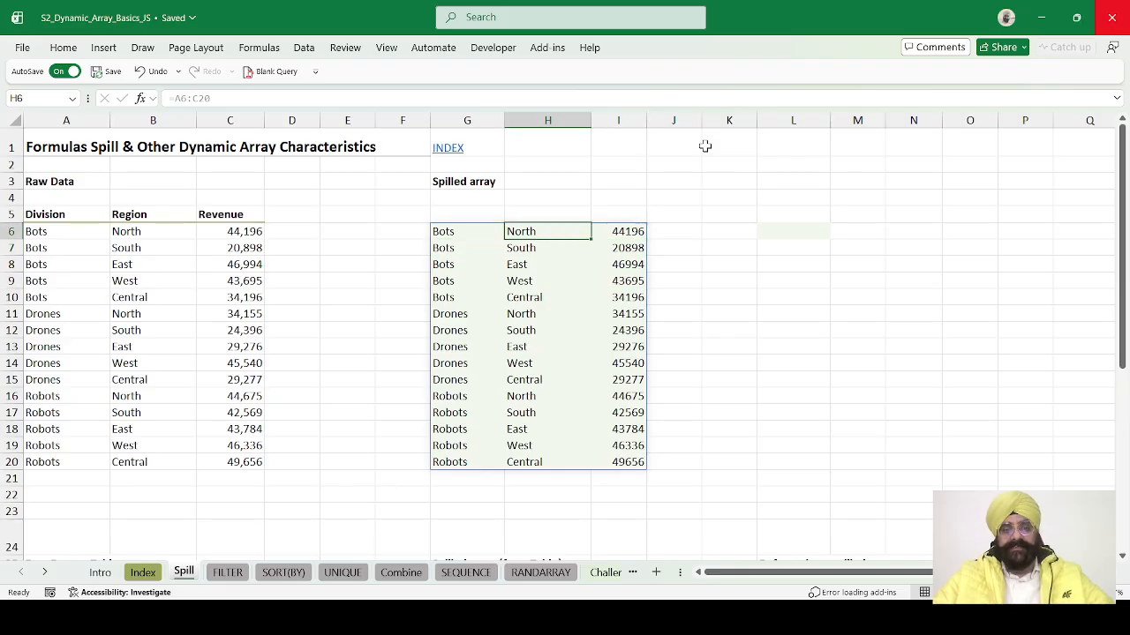
pyautogui.press('Left')
pyautogui.press('Down')
pyautogui.press('Down')
pyautogui.press('Up')
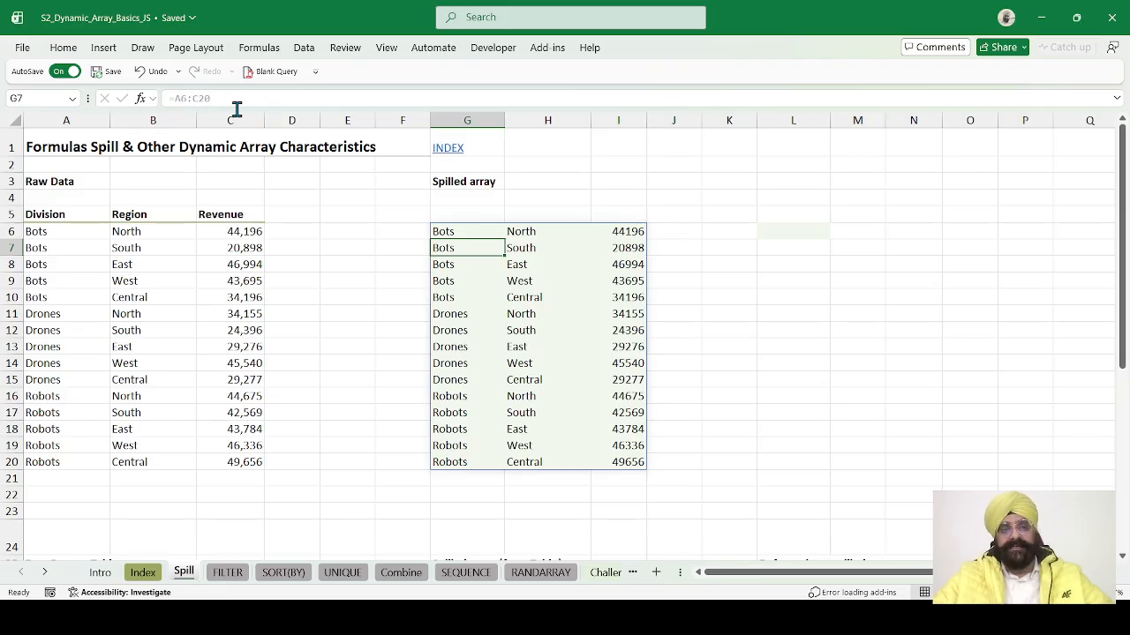
pyautogui.press('Down')
pyautogui.press('Down')
pyautogui.press('Up')
pyautogui.press('Up')
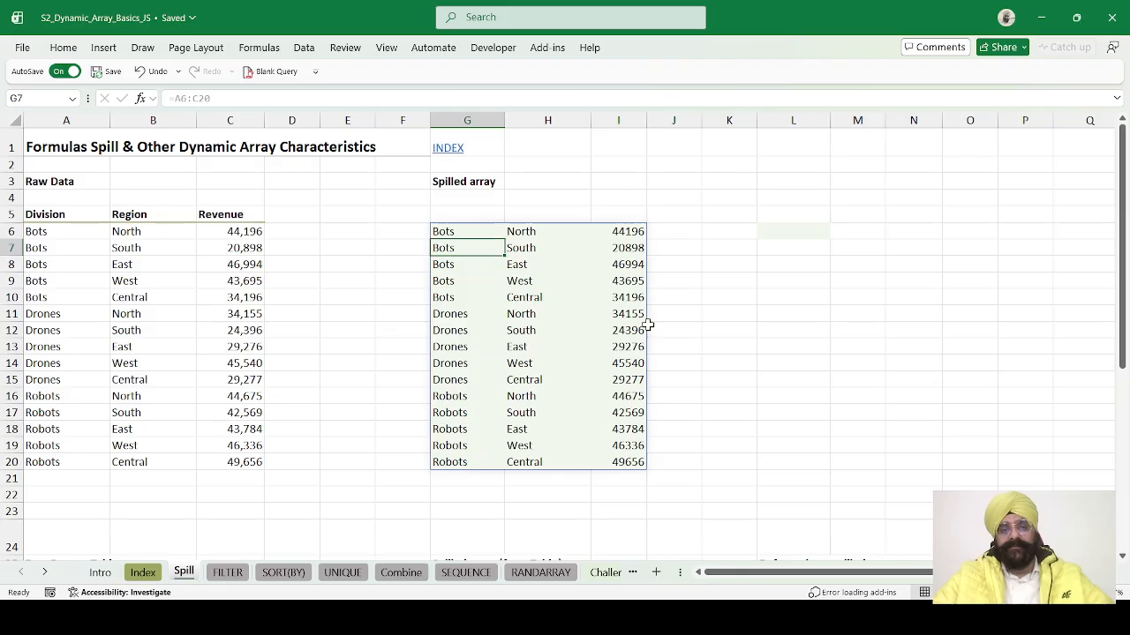
# - Select the spilled rows G7:I20, and separately the spilled Region column H6:H20
pyautogui.hotkey('ctrl', 'shift', 'Right')
pyautogui.hotkey('ctrl', 'shift', 'Down')
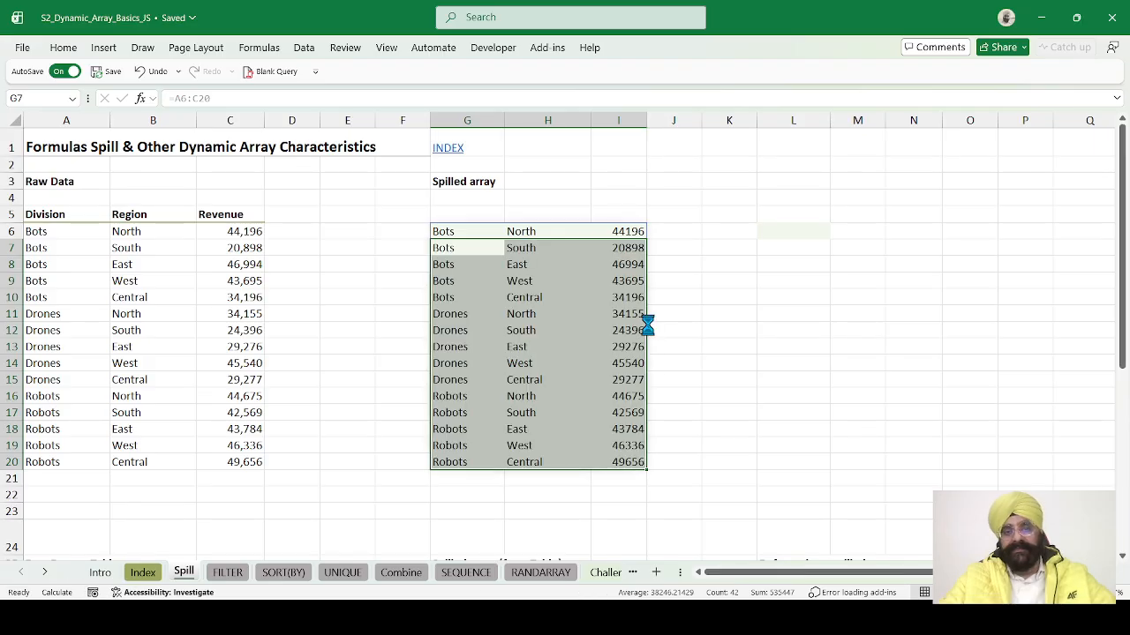
pyautogui.press('Up')
pyautogui.press('Right')
pyautogui.hotkey('ctrl', 'shift', 'Down')
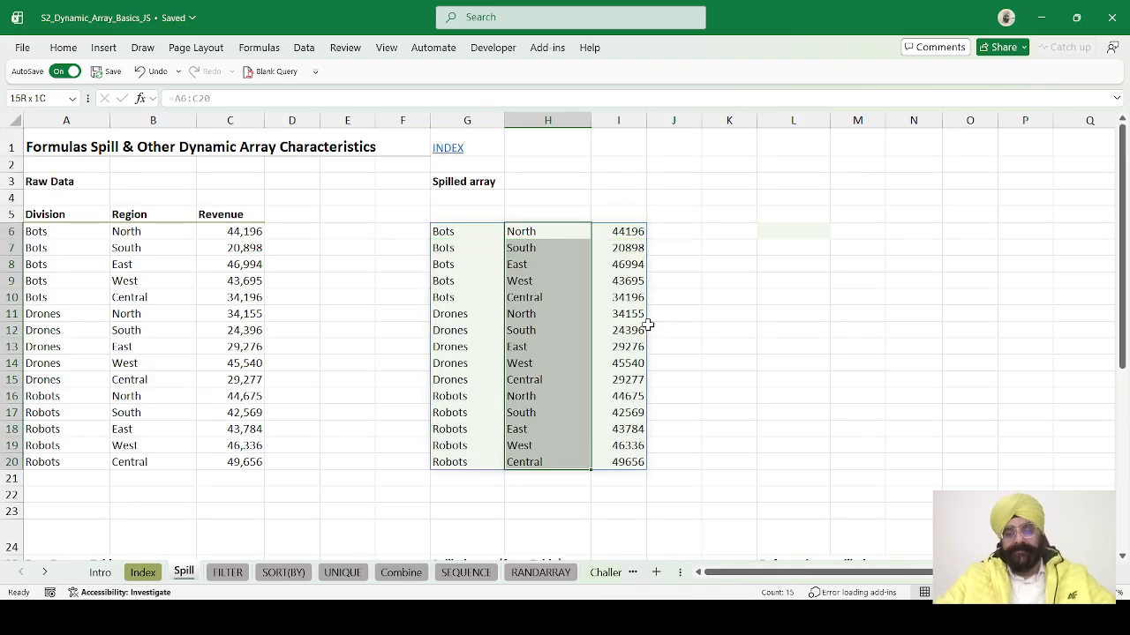
# - Delete the array formula from G6 and undo the deletion
pyautogui.press('Up')
pyautogui.press('Left')
pyautogui.press('Down')
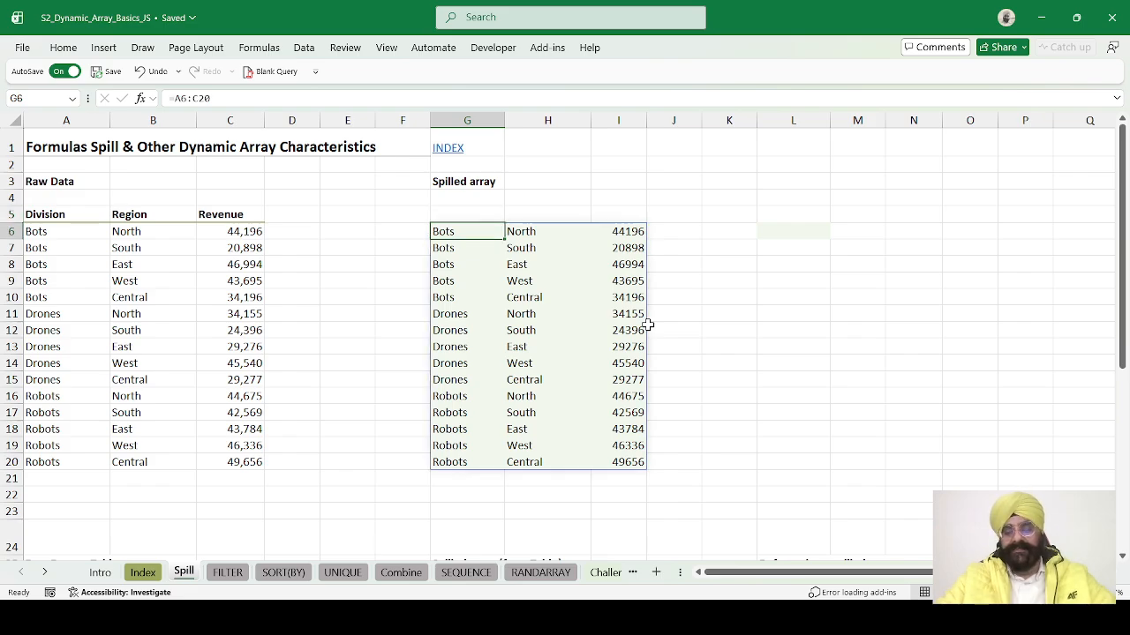
pyautogui.press('Delete')
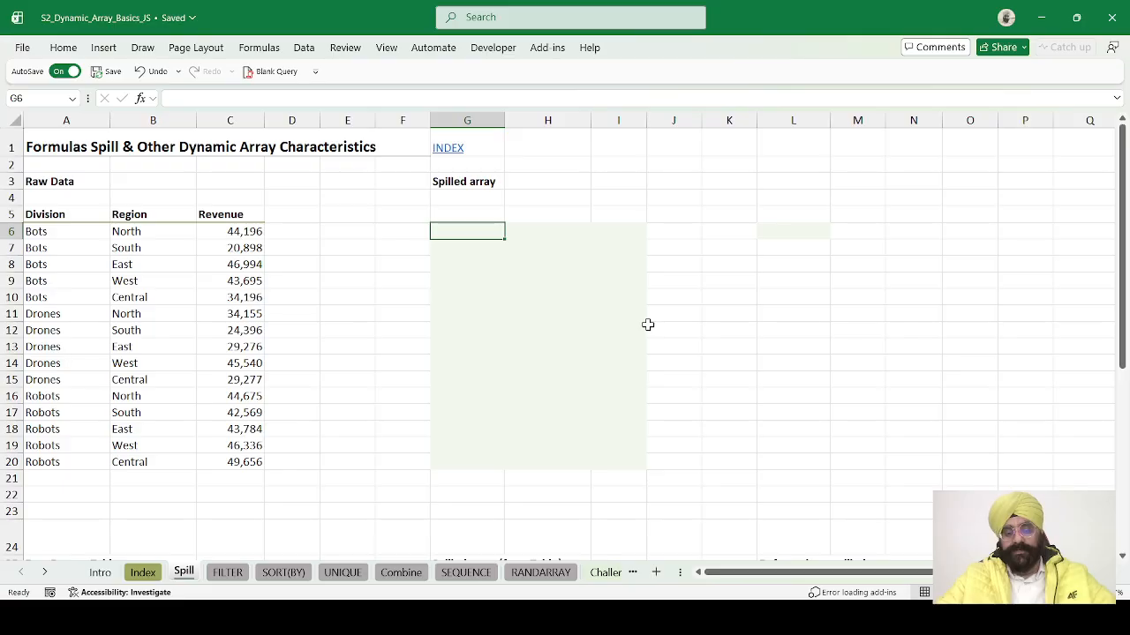
pyautogui.hotkey('ctrl', 'z')
# - Compare the editable formula in G6 with the formula display in spilled cells such as G7 and I10
pyautogui.press('Left')
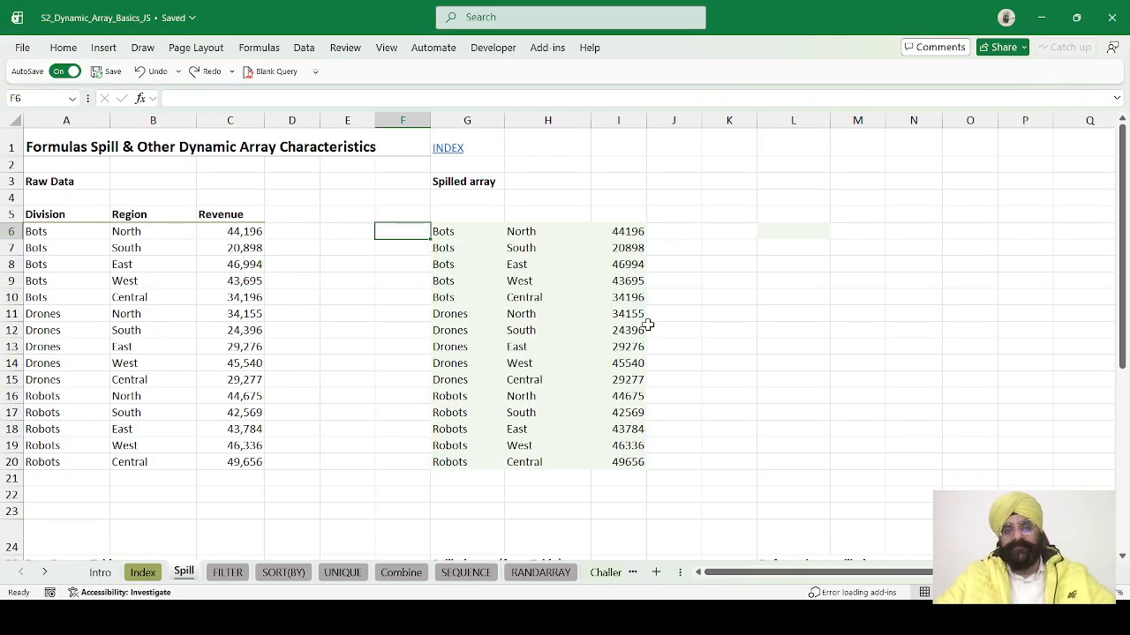
pyautogui.press('Right')
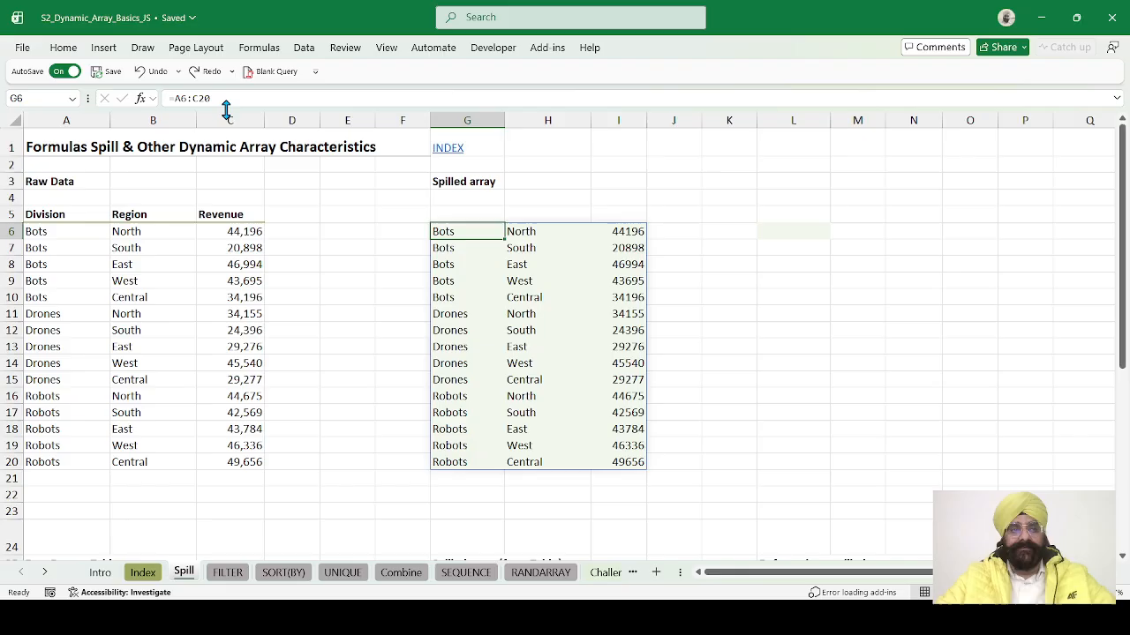
pyautogui.press('Right')
pyautogui.click(476, 248)
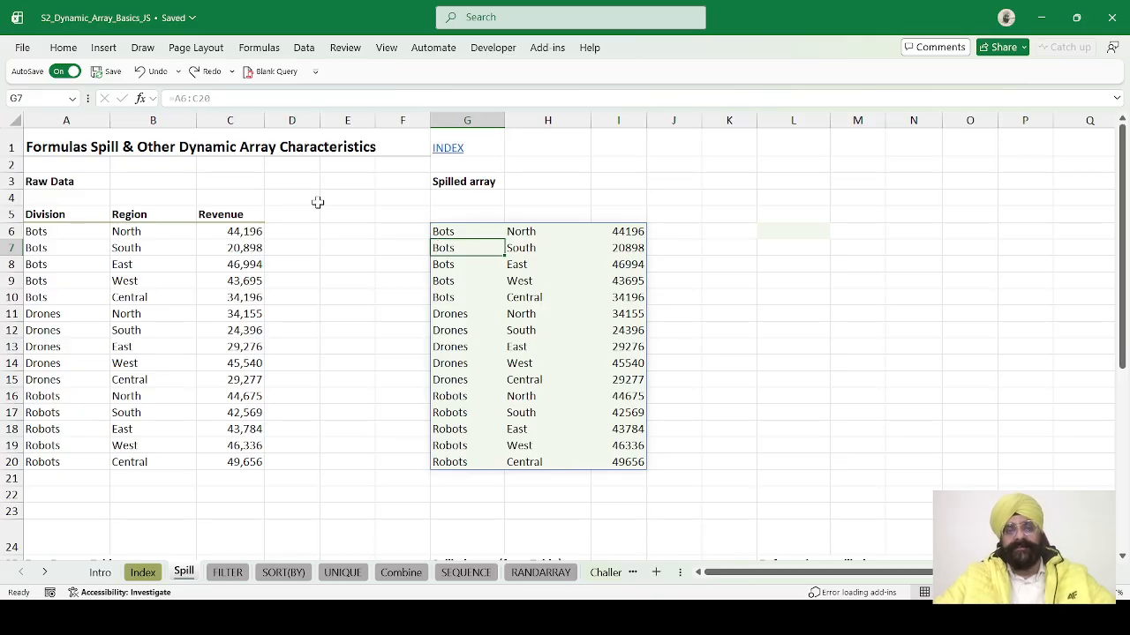
pyautogui.press('Up')
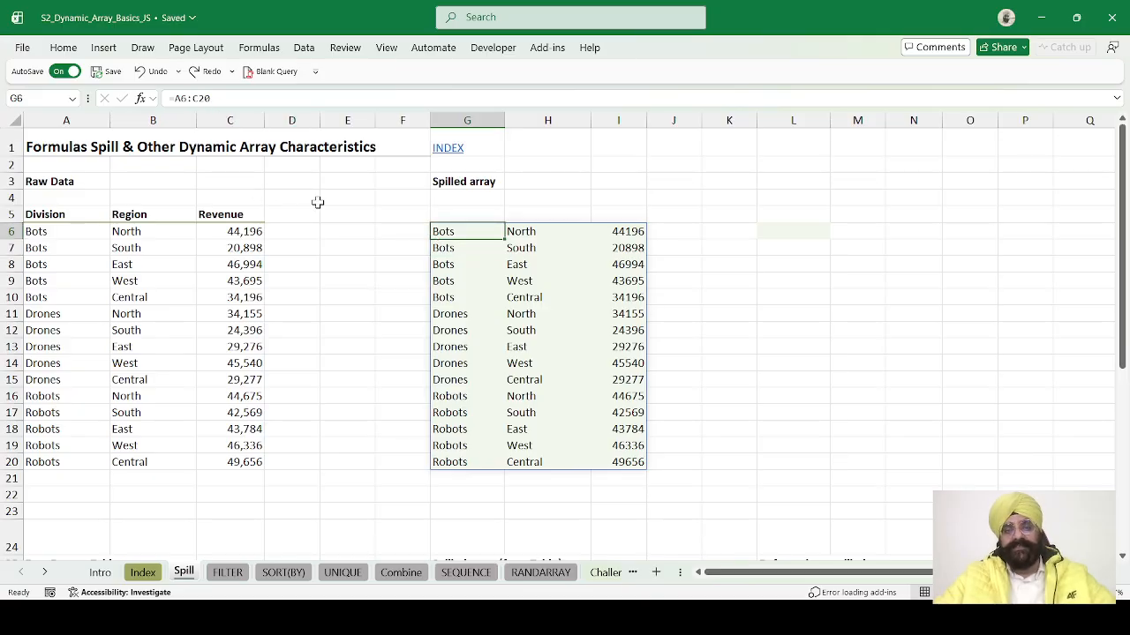
pyautogui.press('Right')
pyautogui.press('Down')
pyautogui.press('Down')
pyautogui.press('Right')
pyautogui.press('Down')
pyautogui.press('Down')
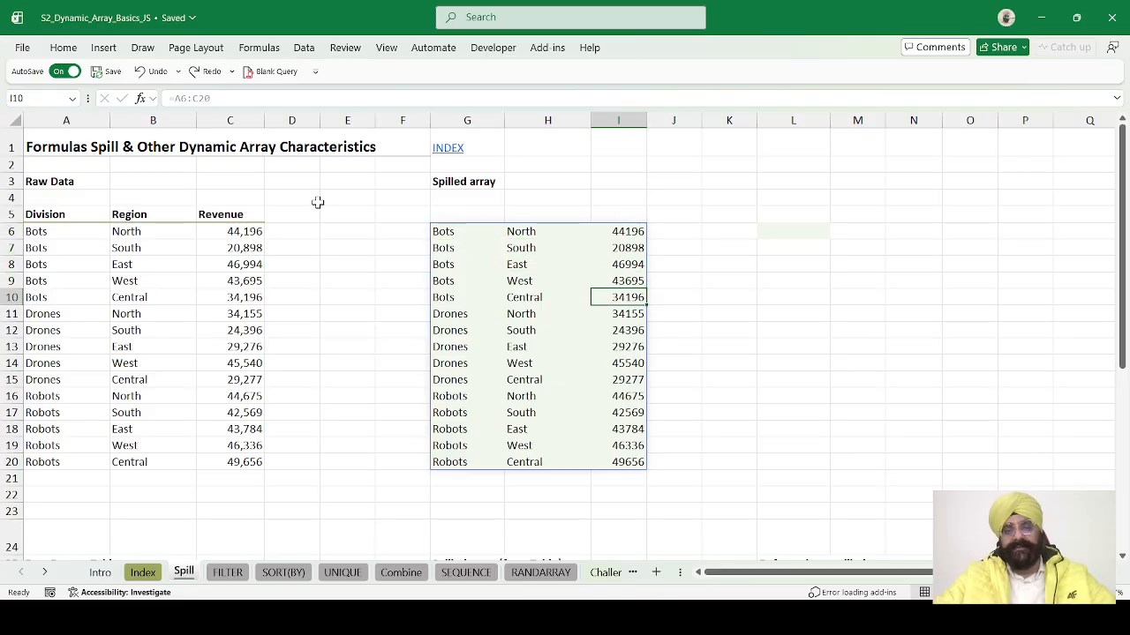
pyautogui.press('Down')
pyautogui.press('Down')
pyautogui.press('Down')
pyautogui.hotkey('ctrl', 'Down')
pyautogui.hotkey('ctrl', 'Up')
pyautogui.hotkey('ctrl', 'Left')
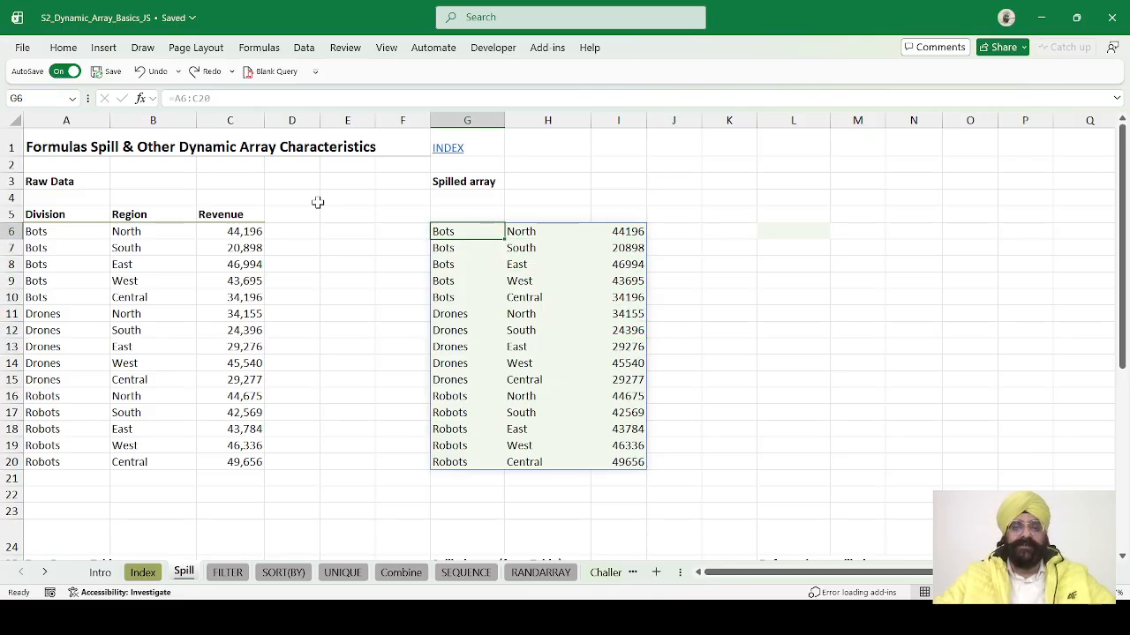
# - Select the spilled array G6:I20 and check how its formula appears in a lower cell such as G18
pyautogui.press('Up')
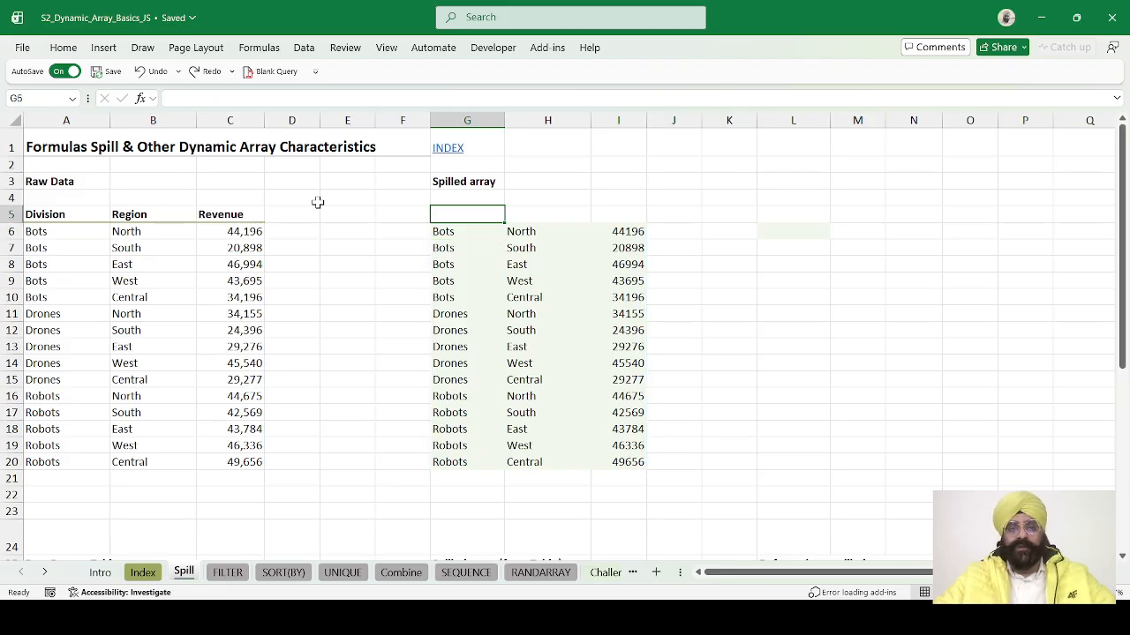
pyautogui.press('Down')
pyautogui.hotkey('ctrl', 'shift', 'Right')
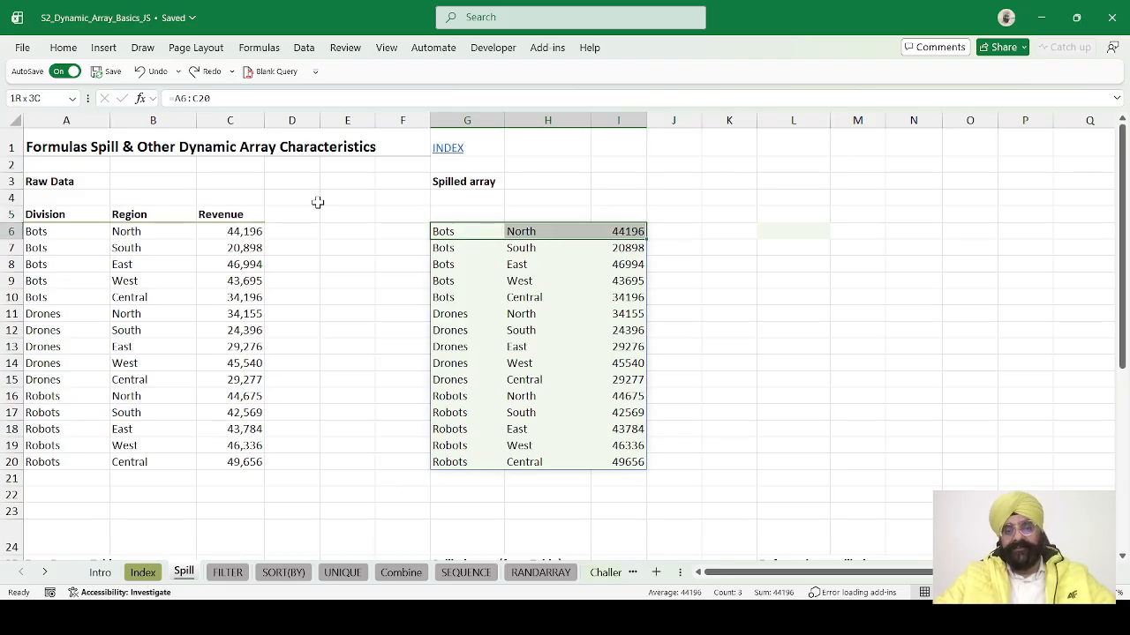
pyautogui.hotkey('ctrl', 'shift', 'Down')
pyautogui.hotkey('ctrl', 'Down')
pyautogui.press('Up')
pyautogui.press('Up')
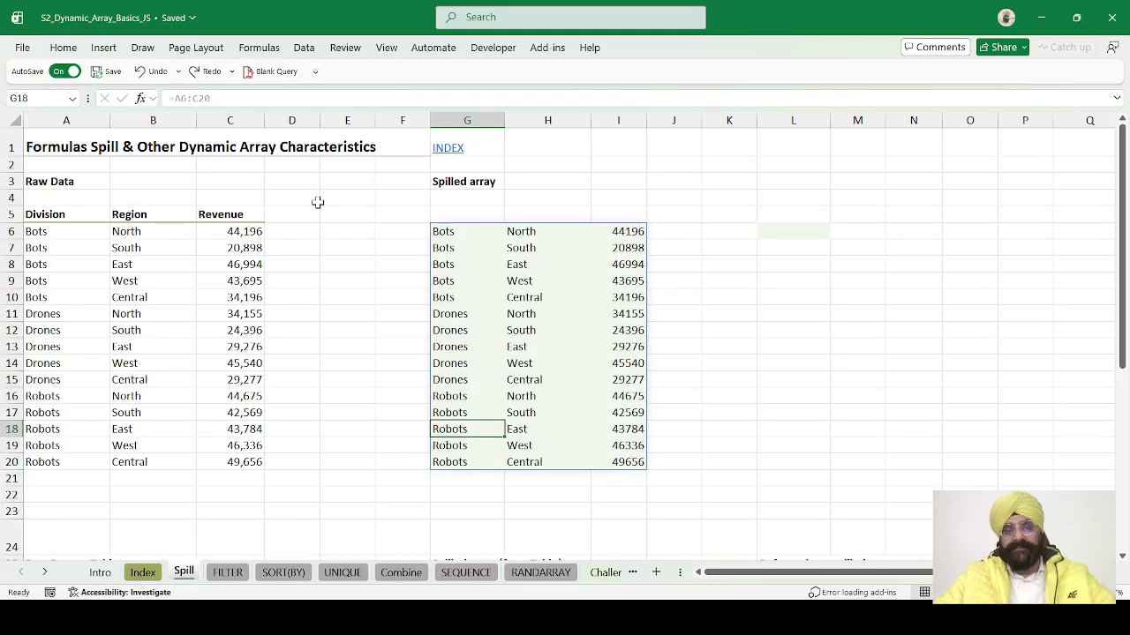
pyautogui.hotkey('ctrl', 'Up')
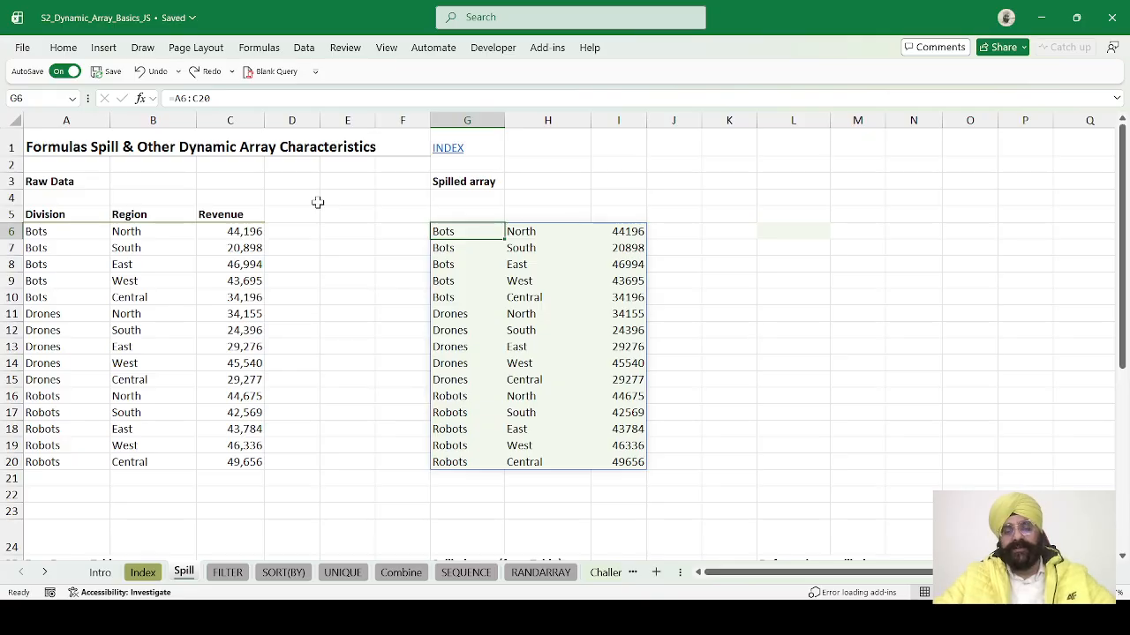
# - Select the array's full extent G6:I20 again, starting from its first cell G6
pyautogui.hotkey('ctrl', 'shift', 'Right')
pyautogui.hotkey('ctrl', 'shift', 'Down')
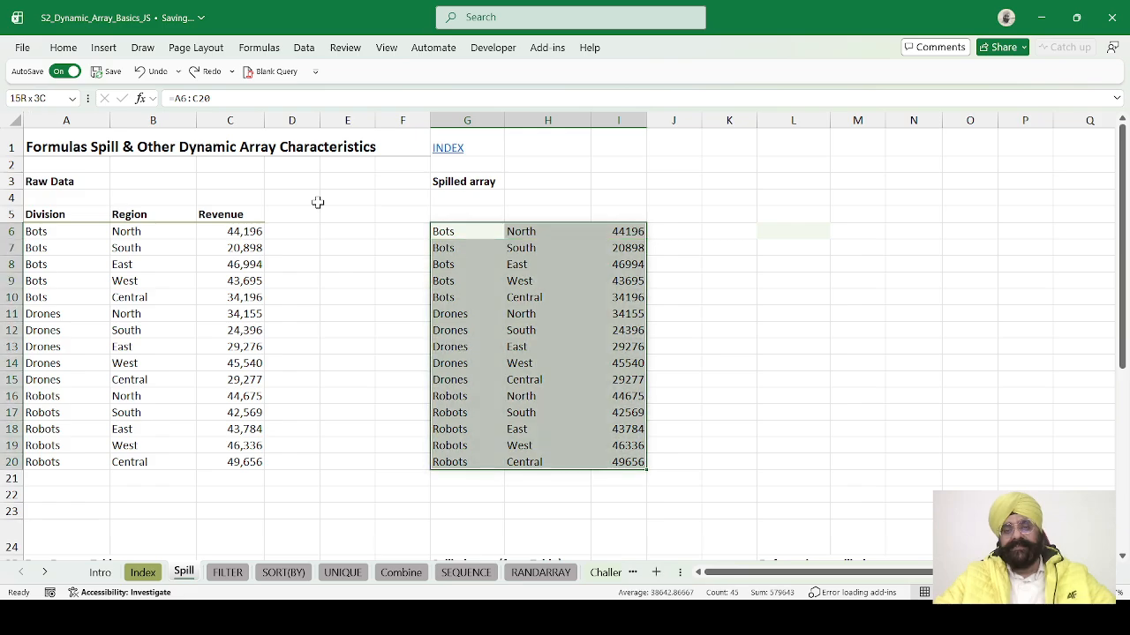
pyautogui.press('Up')
pyautogui.press('Down')
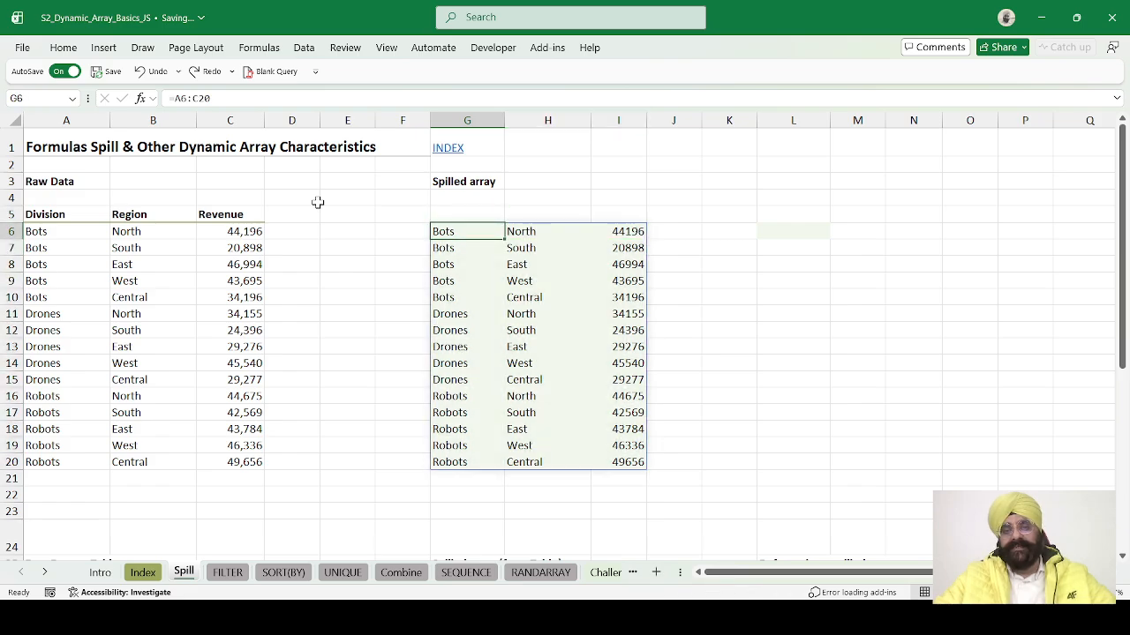
pyautogui.hotkey('ctrl', 'shift', 'Right')
pyautogui.hotkey('ctrl', 'shift', 'Down')
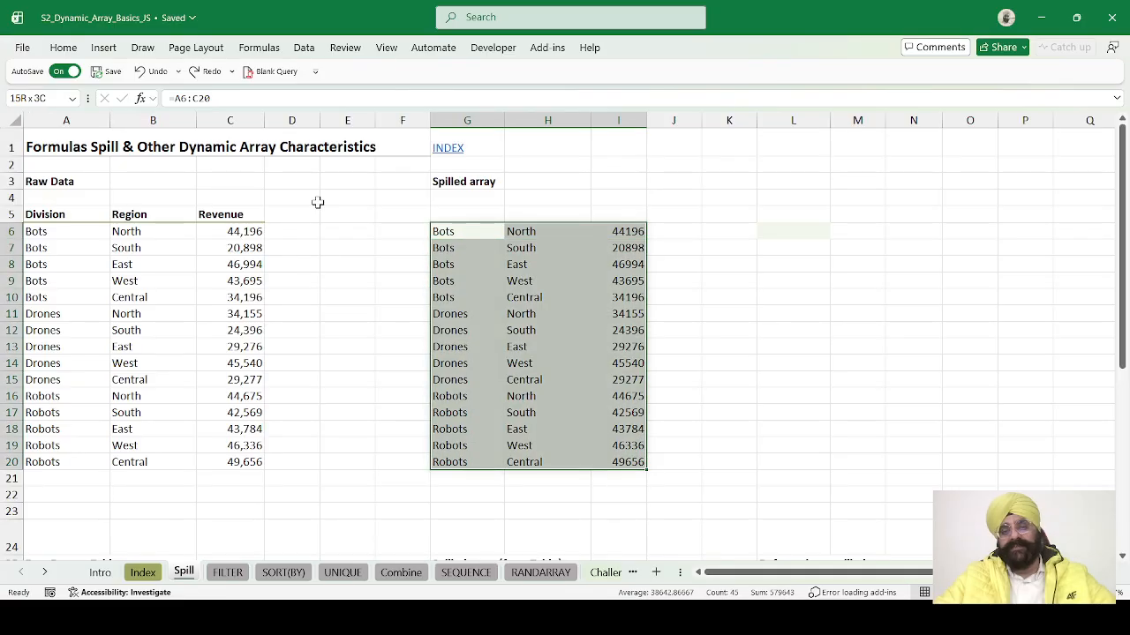
# - Enter a SUM formula in J10 that adds the spilled revenue cells I6:I10
pyautogui.press('Up')
pyautogui.press('Right')
pyautogui.press('Right')
pyautogui.press('Right')
pyautogui.press('Down')
pyautogui.press('Down')
pyautogui.press('Down')
pyautogui.press('Down')
pyautogui.press('Down')
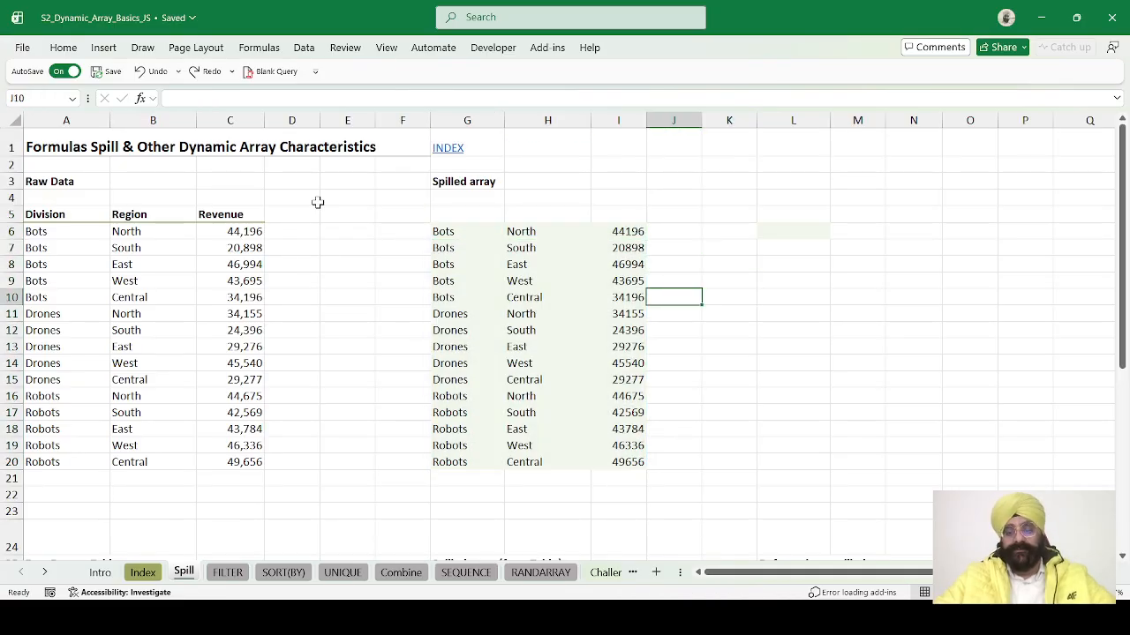
pyautogui.write('=sum(')
pyautogui.press('Left')
pyautogui.hotkey('shift', 'Up')
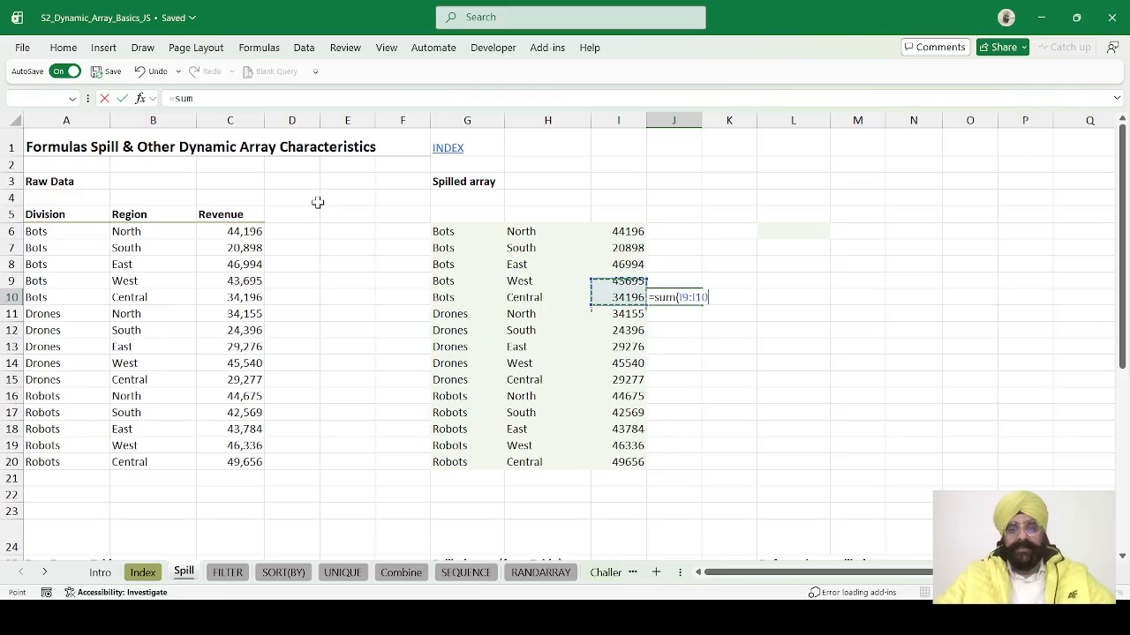
pyautogui.hotkey('shift', 'Up')
pyautogui.hotkey('shift', 'Up')
pyautogui.hotkey('shift', 'Up')
pyautogui.press('Return')
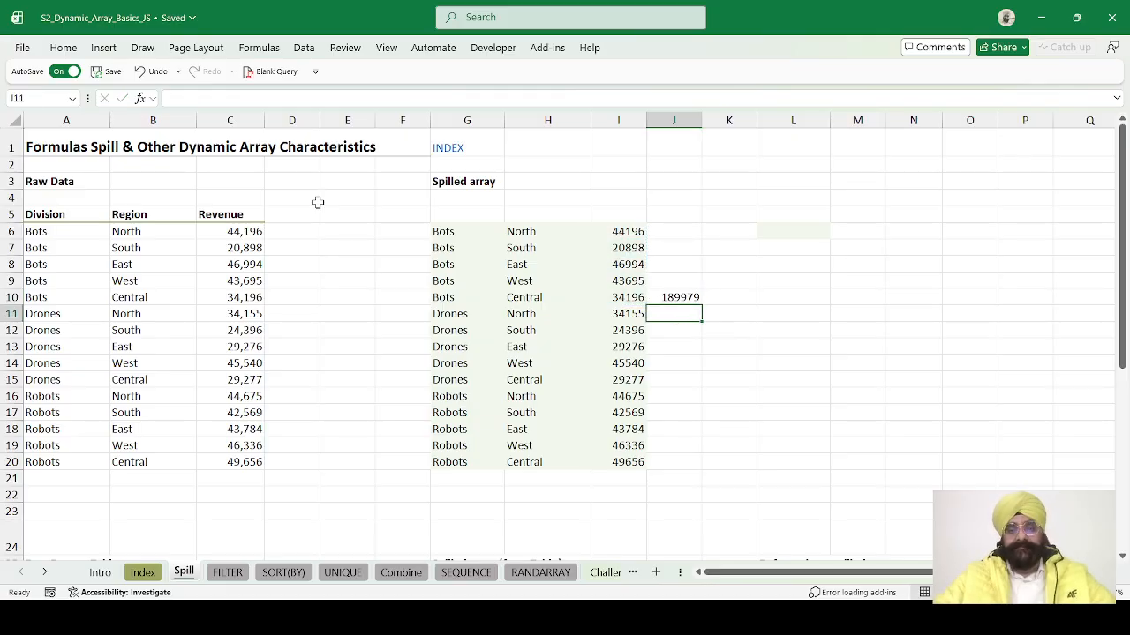
# - Select part of the spilled revenue column, I9:I11, and delete the SUM formula from J10
pyautogui.press('Up')
pyautogui.hotkey('shift', 'Down')
pyautogui.hotkey('shift', 'Down')
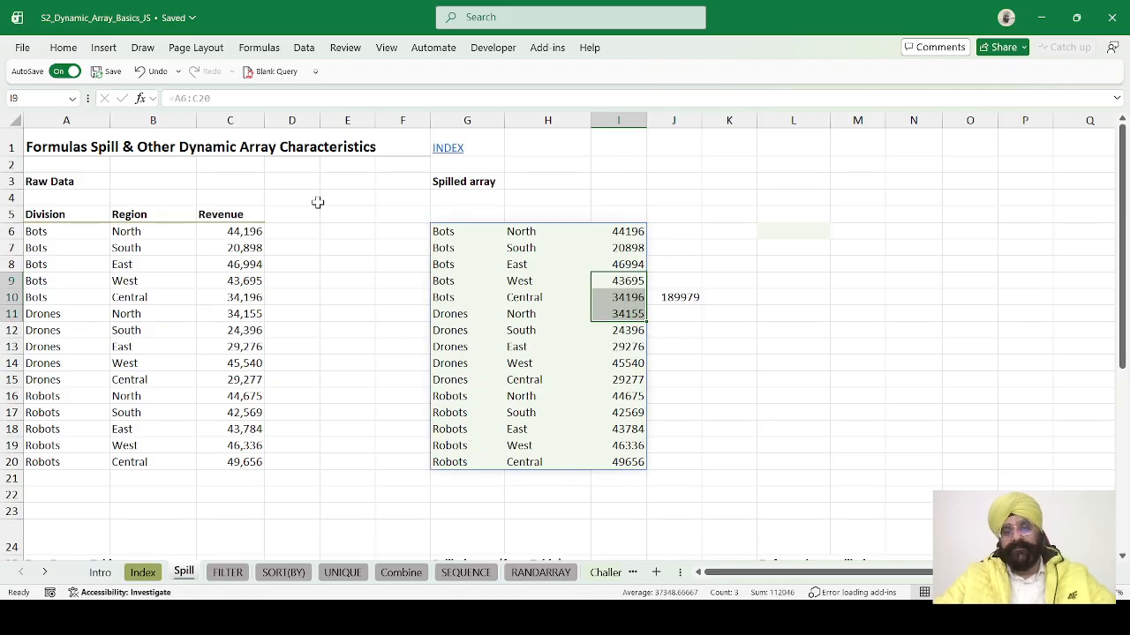
pyautogui.press('Right')
pyautogui.press('Down')
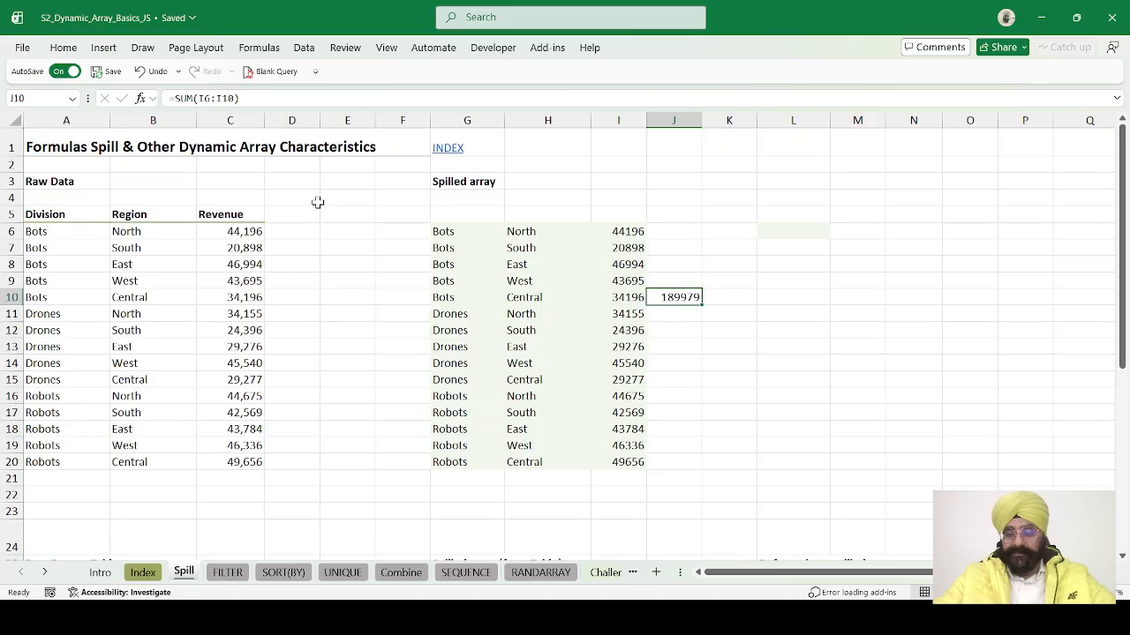
pyautogui.press('Delete')
# - Compare the formula display in G6 with that of the spilled cells below it in column G
pyautogui.press('Left')
pyautogui.press('Left')
pyautogui.press('Left')
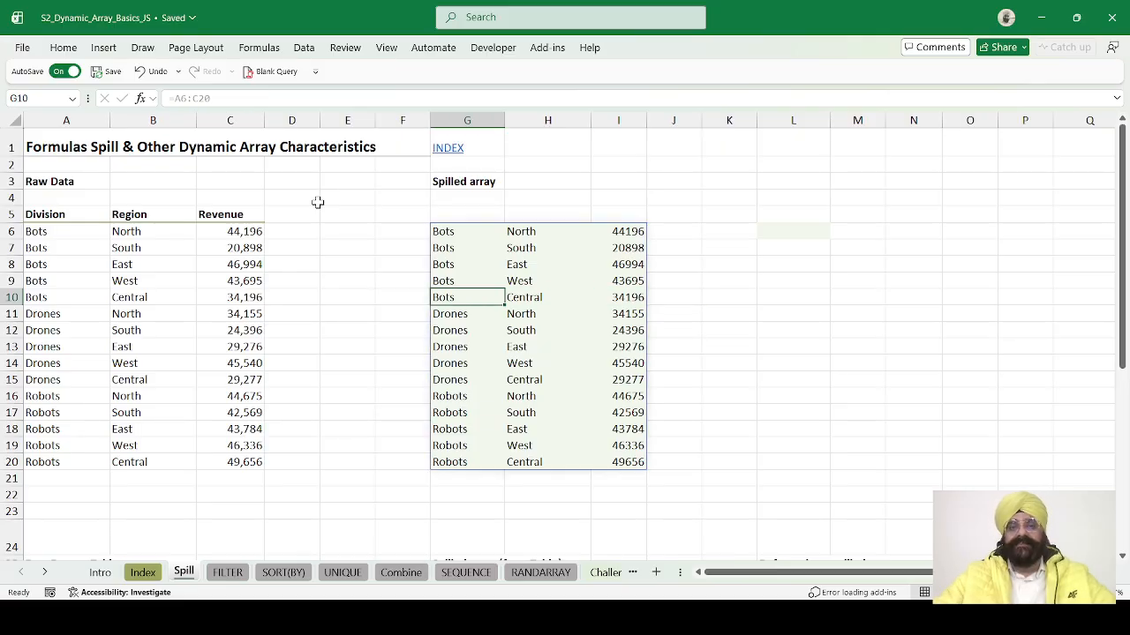
pyautogui.hotkey('ctrl', 'Up')
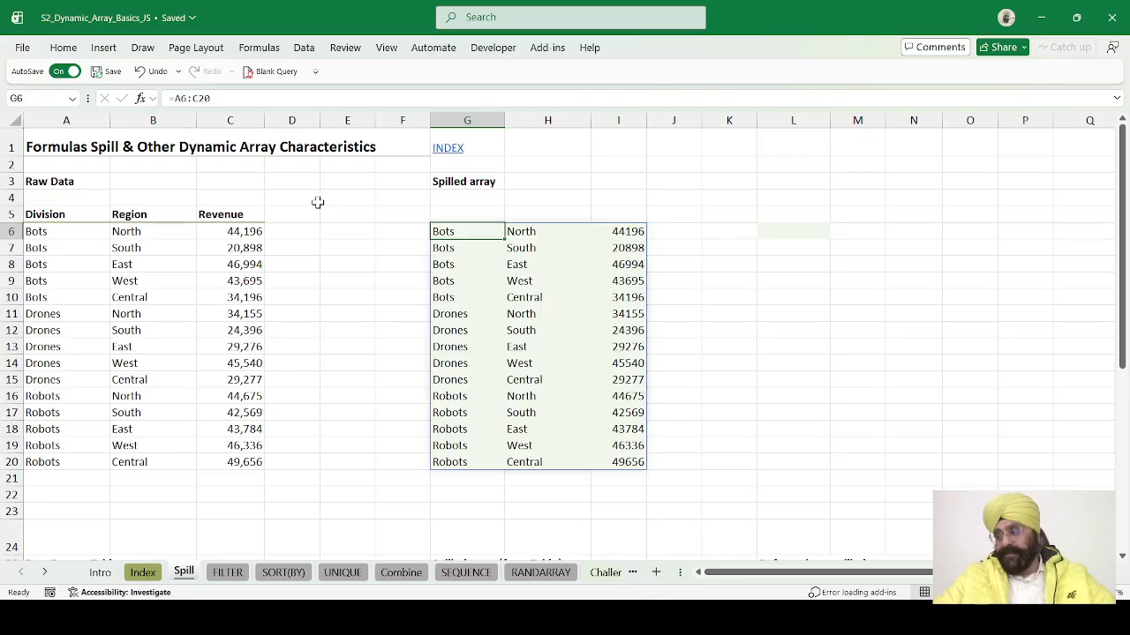
pyautogui.press('Down')
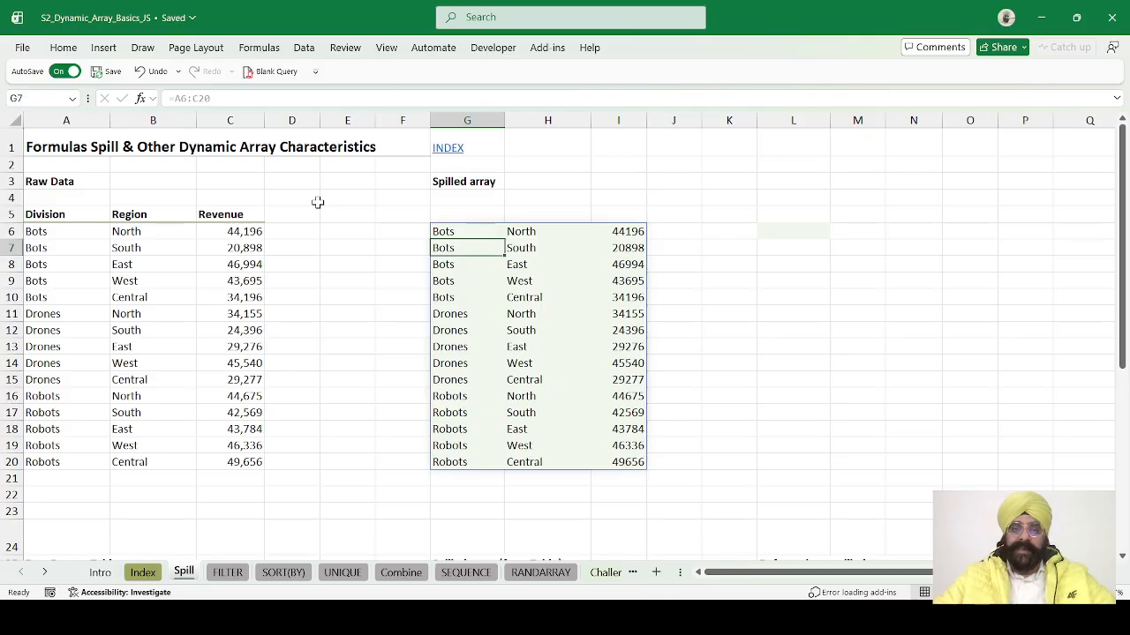
pyautogui.press('Down')
pyautogui.press('Down')
pyautogui.press('Up')
pyautogui.press('Up')
pyautogui.press('Up')
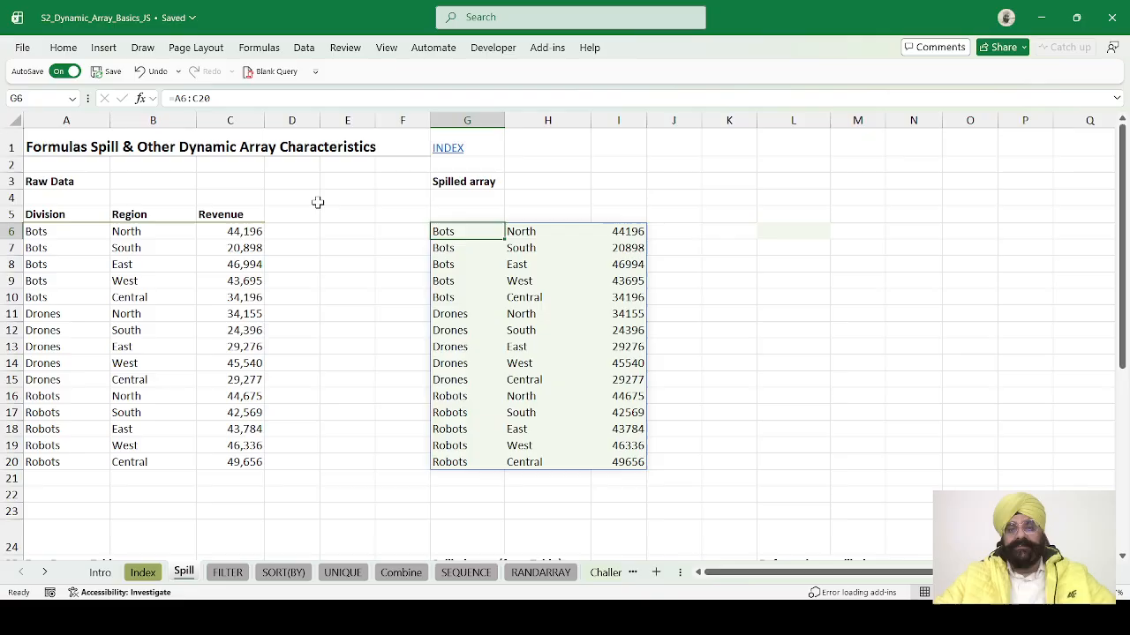
# - Select the entire array G6:I20, and inspect individual spilled cells such as H8 and I10
pyautogui.hotkey('ctrl', 'shift', 'Right')
pyautogui.hotkey('ctrl', 'shift', 'Down')
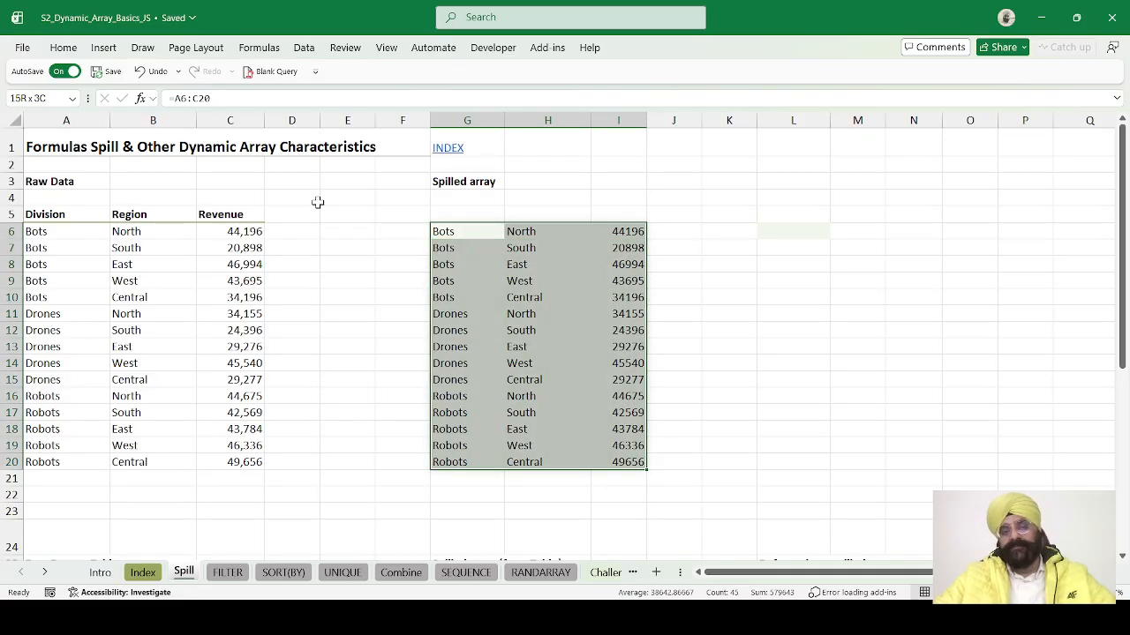
pyautogui.press('Down')
pyautogui.press('Down')
pyautogui.press('Right')
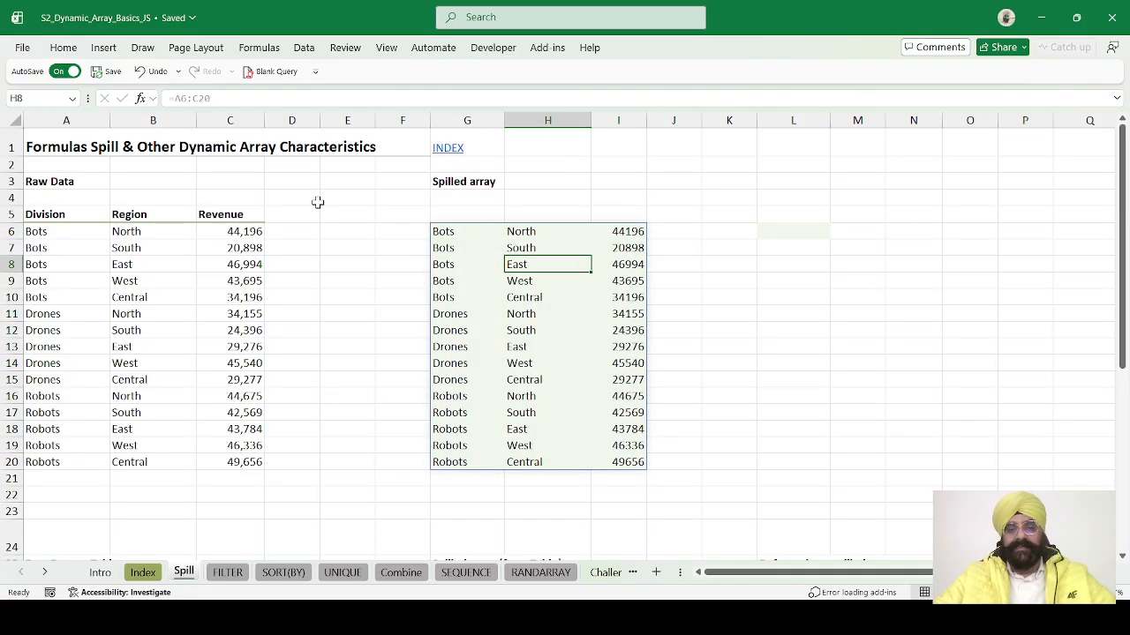
pyautogui.press('Right')
pyautogui.press('Left')
pyautogui.press('Left')
pyautogui.press('Right')
pyautogui.press('Right')
pyautogui.press('Down')
pyautogui.press('Down')
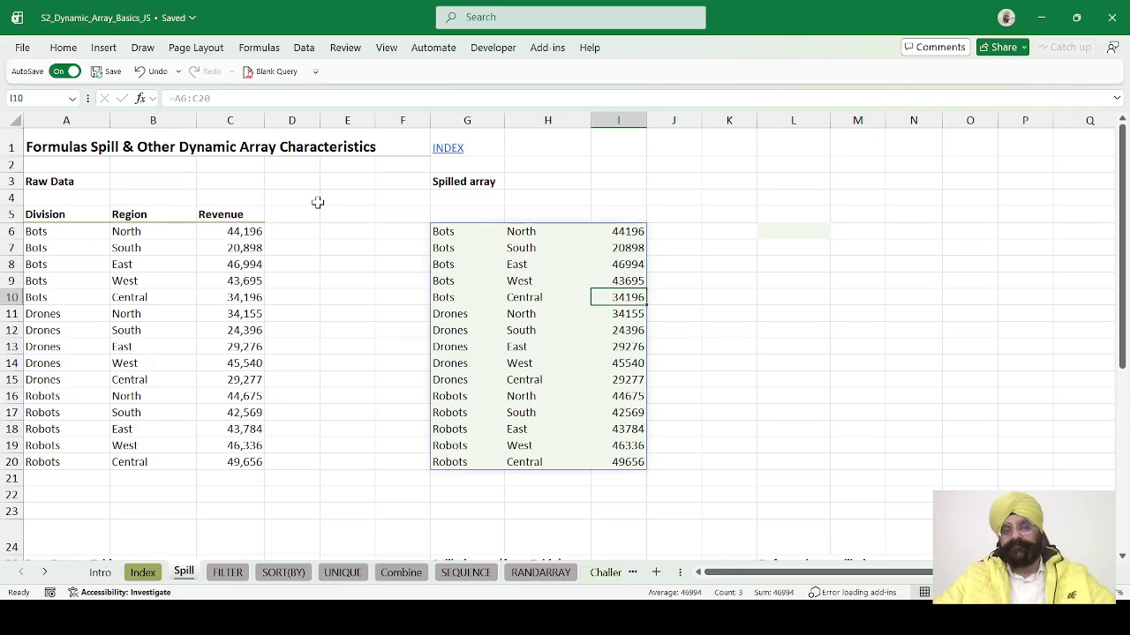
# - Select the single spilled row G10:I10 within the array
pyautogui.press('Left')
pyautogui.press('Left')
pyautogui.hotkey('shift', 'Right')
pyautogui.hotkey('shift', 'Right')
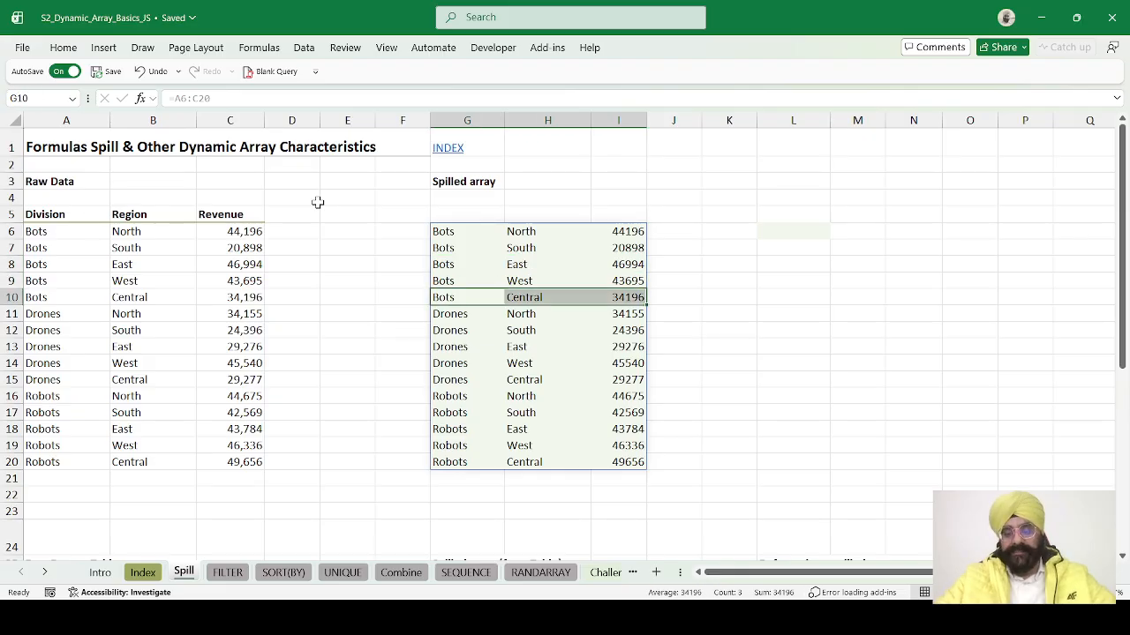
# - Overwrite the spilled cell H10 with the text Cekdf
pyautogui.press('Right')
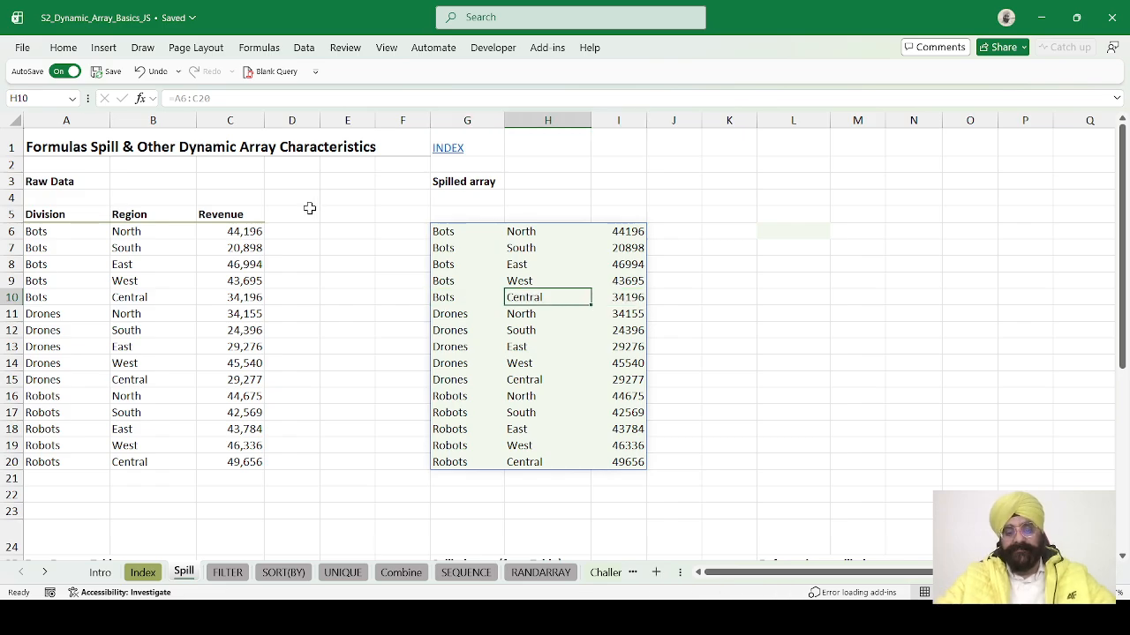
pyautogui.write('Central')
pyautogui.press('BackSpace')
pyautogui.press('BackSpace')
pyautogui.press('BackSpace')
pyautogui.press('BackSpace')
pyautogui.press('BackSpace')
pyautogui.write('kdf')
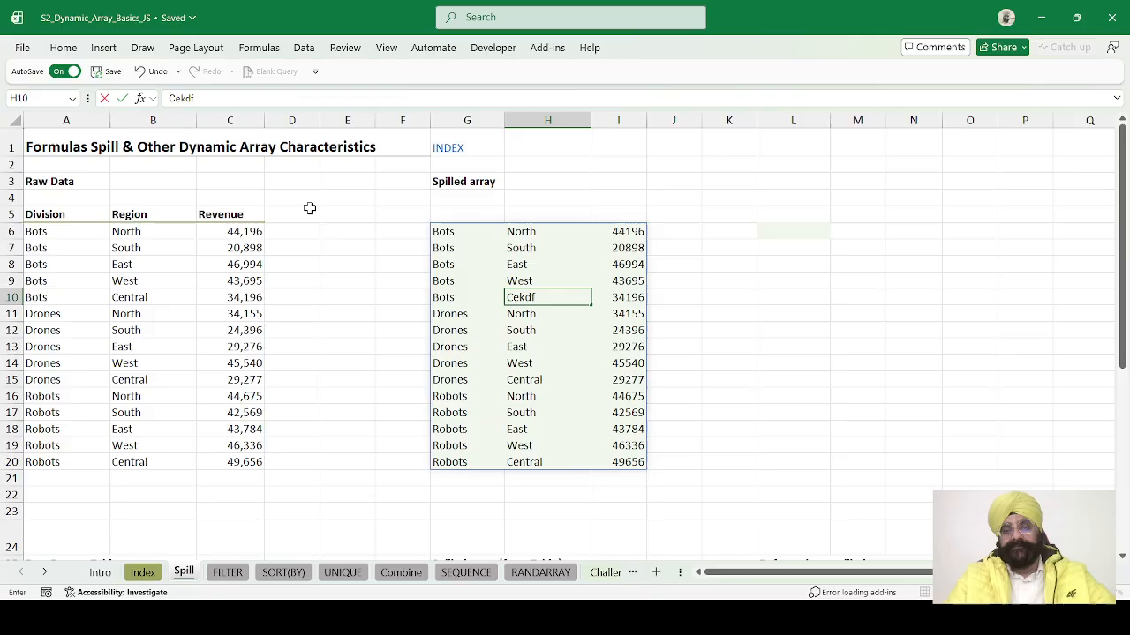
pyautogui.press('Return')
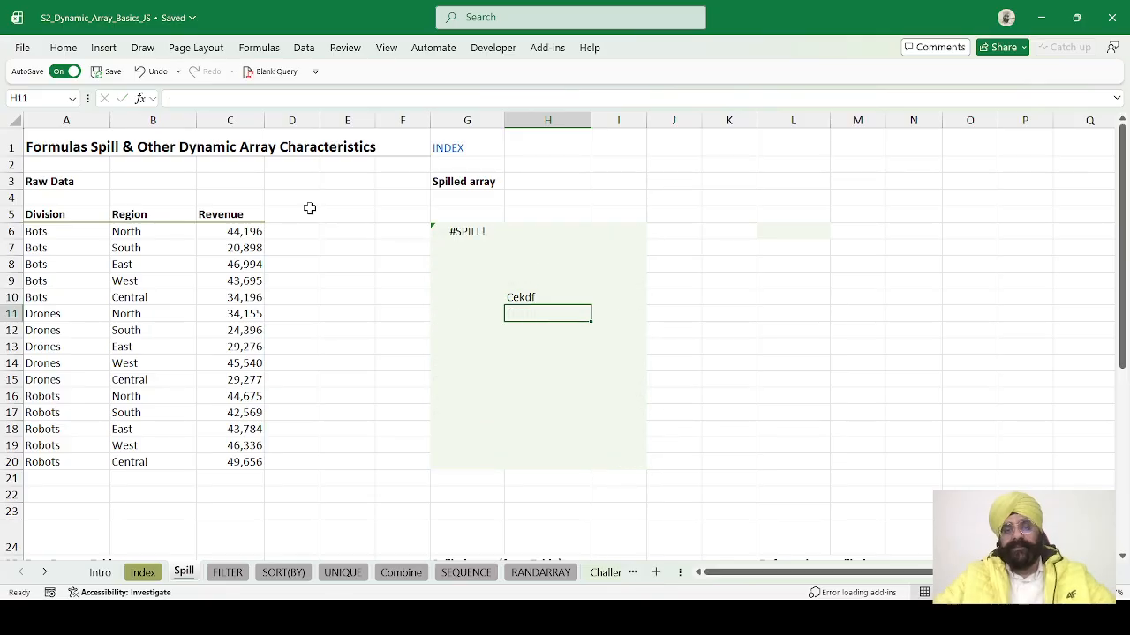
# - Examine the array formula cell G6 and its outlined spill range around the overwritten cell H10
pyautogui.press('Up')
pyautogui.hotkey('ctrl', 'Up')
pyautogui.press('Left')
pyautogui.press('Down')
pyautogui.press('Down')
pyautogui.press('Down')
pyautogui.press('Down')
pyautogui.press('Down')
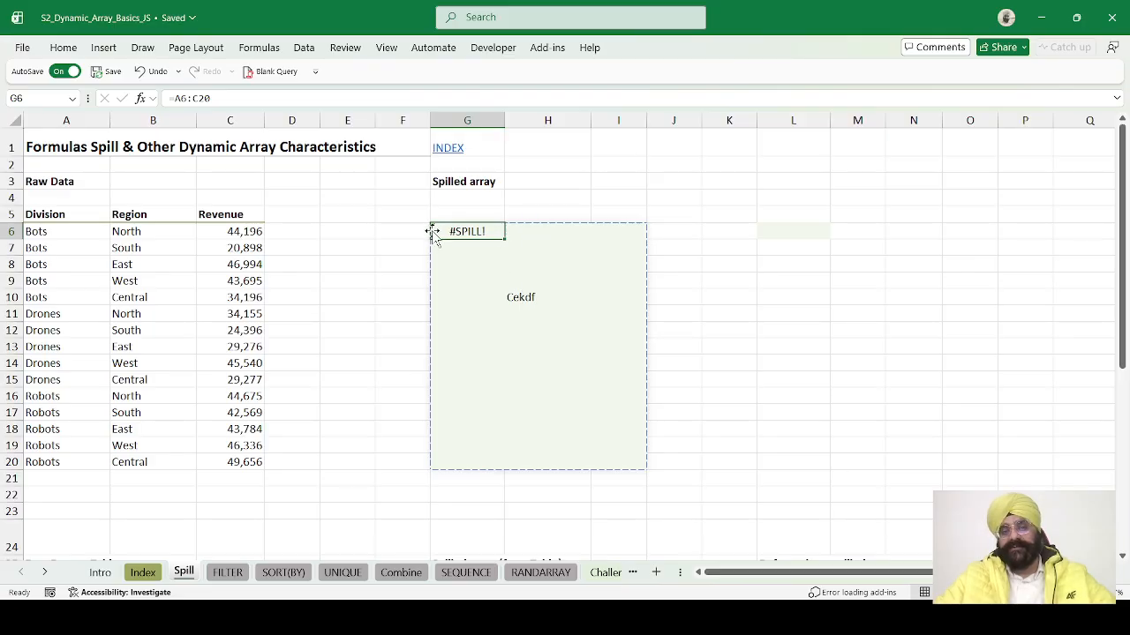
# - Clear the text Cekdf from H10 and select the whole spilled array G6:I20
pyautogui.click(277, 303)
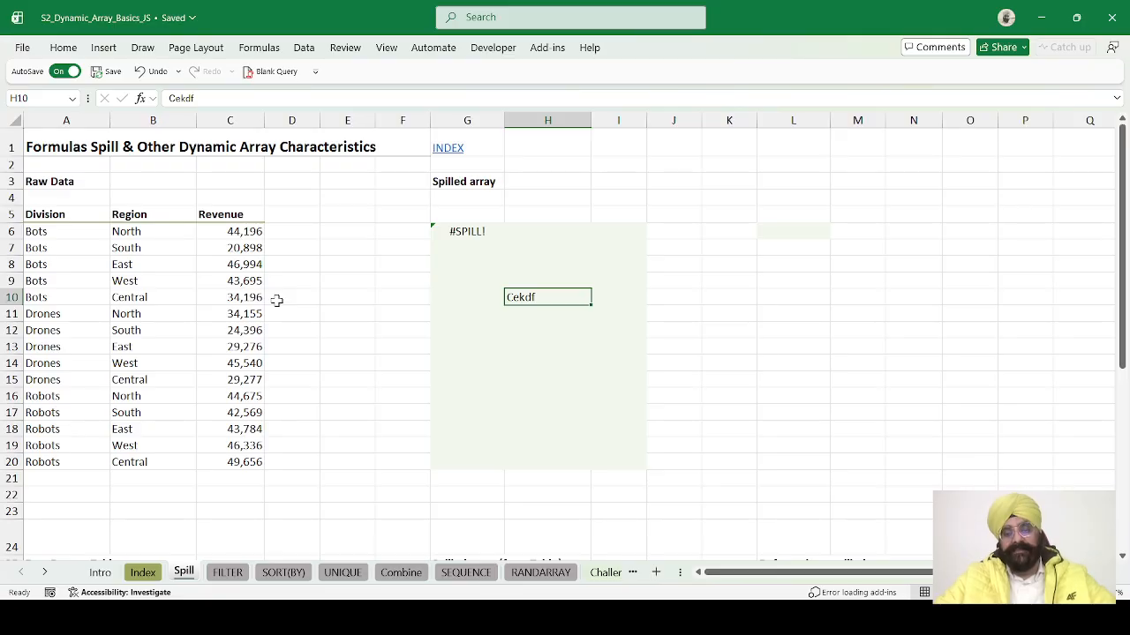
pyautogui.press('Delete')
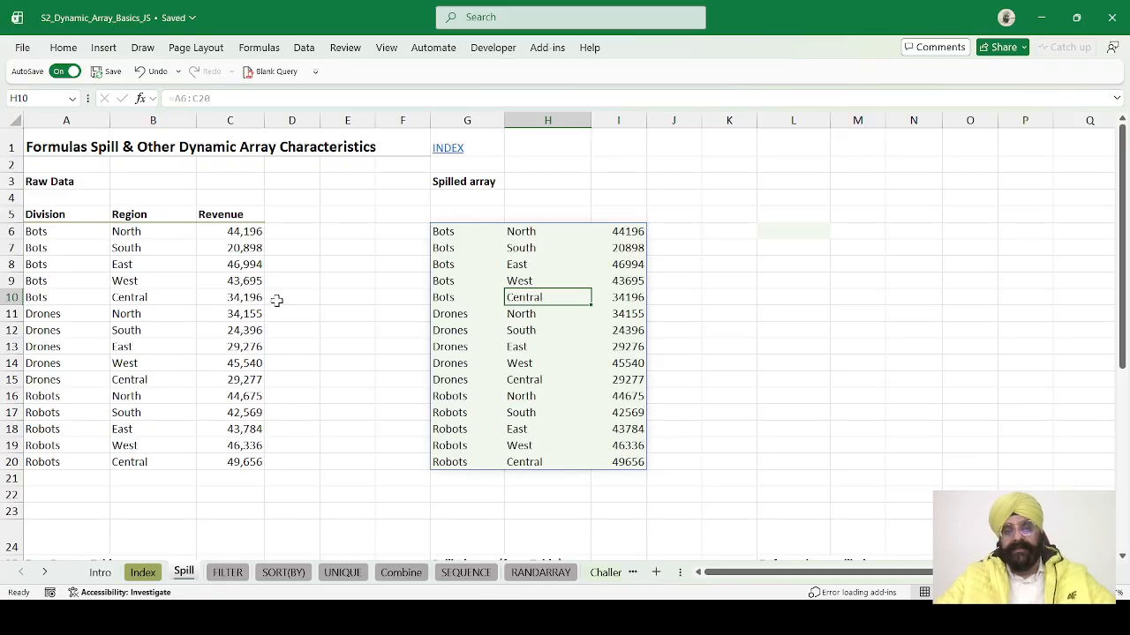
pyautogui.hotkey('ctrl', 'Up')
pyautogui.press('Left')
pyautogui.hotkey('shift', 'Right')
pyautogui.hotkey('shift', 'Right')
pyautogui.hotkey('ctrl', 'shift', 'Down')
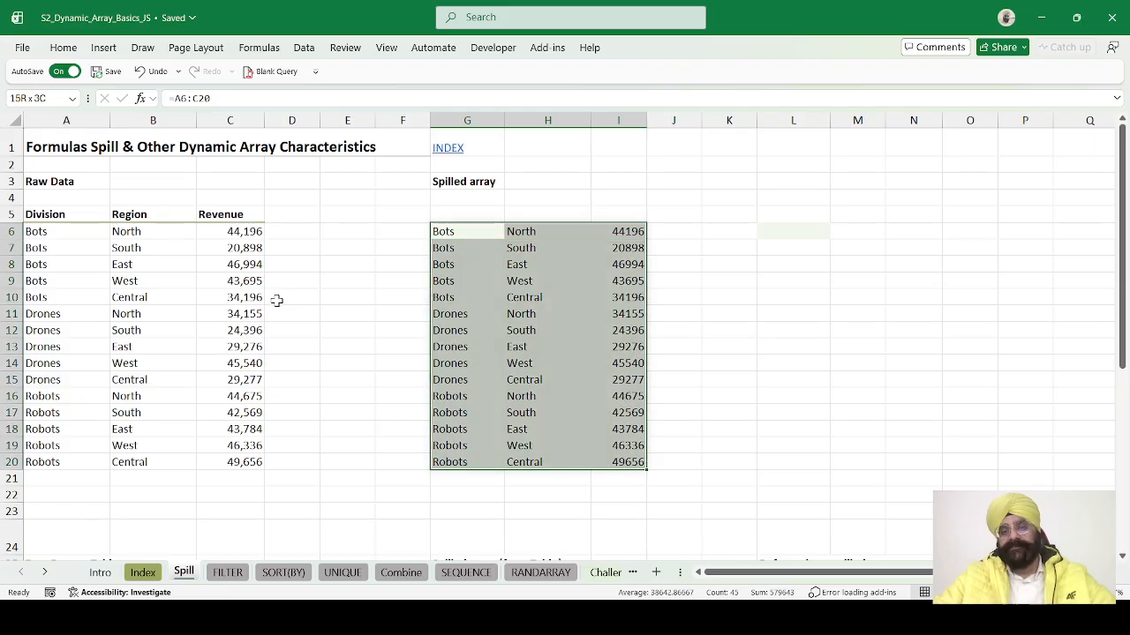
# - Reselect the array G6:I20, and separately its first column G6:G20, returning to G6
pyautogui.hotkey('ctrl', 'Down')
pyautogui.hotkey('ctrl', 'Up')
pyautogui.hotkey('ctrl', 'shift', 'Down')
pyautogui.hotkey('ctrl', 'shift', 'Right')
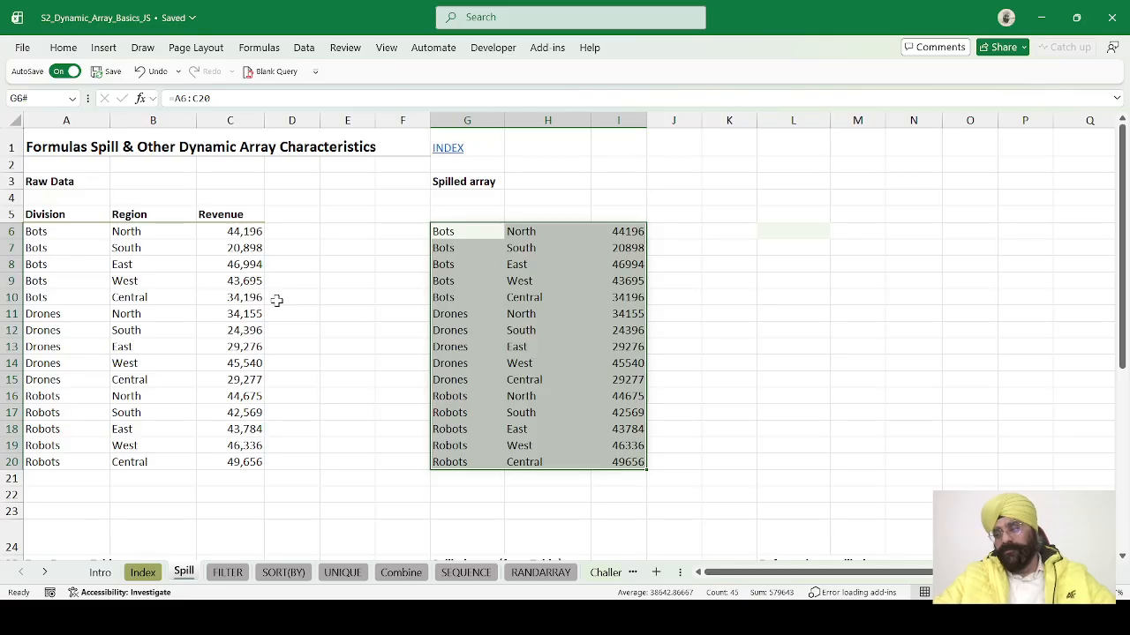
pyautogui.press('Up')
pyautogui.press('Down')
pyautogui.hotkey('ctrl', 'shift', 'Down')
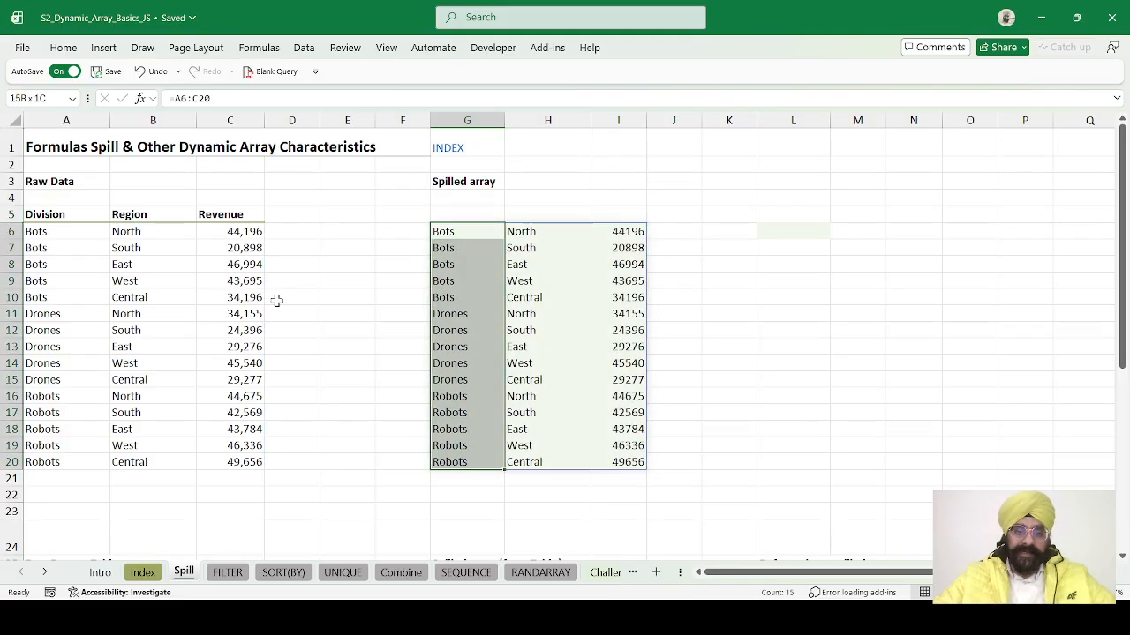
pyautogui.hotkey('ctrl', 'Left')
pyautogui.hotkey('ctrl', 'Right')
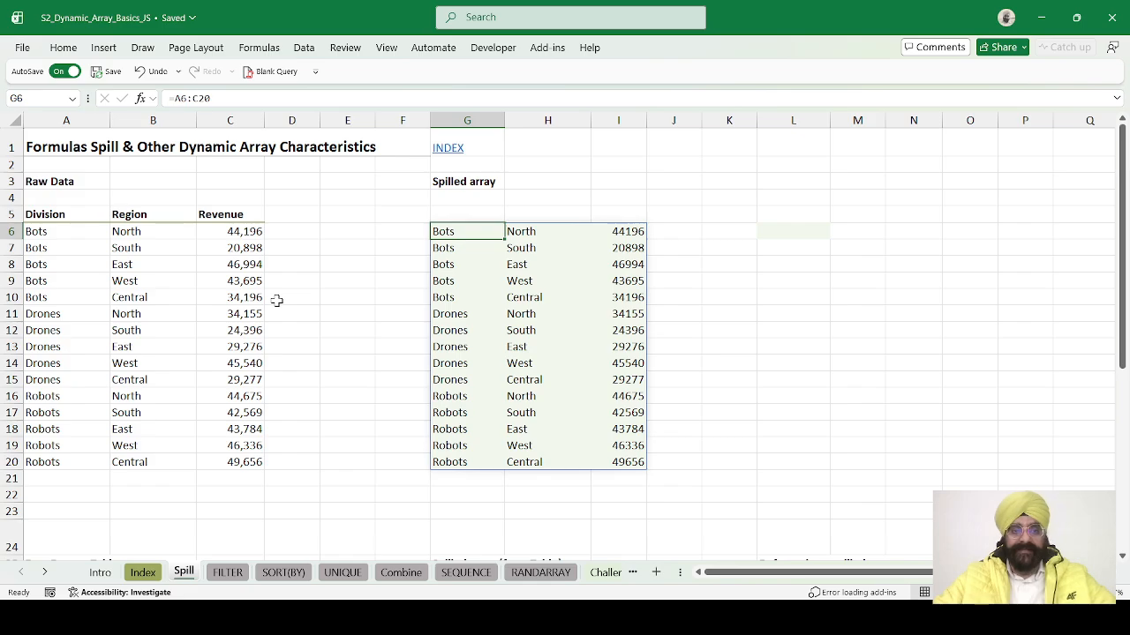
# - View the source range of the array formula in G6, and check the spilled cells across row 6
pyautogui.press('F2')
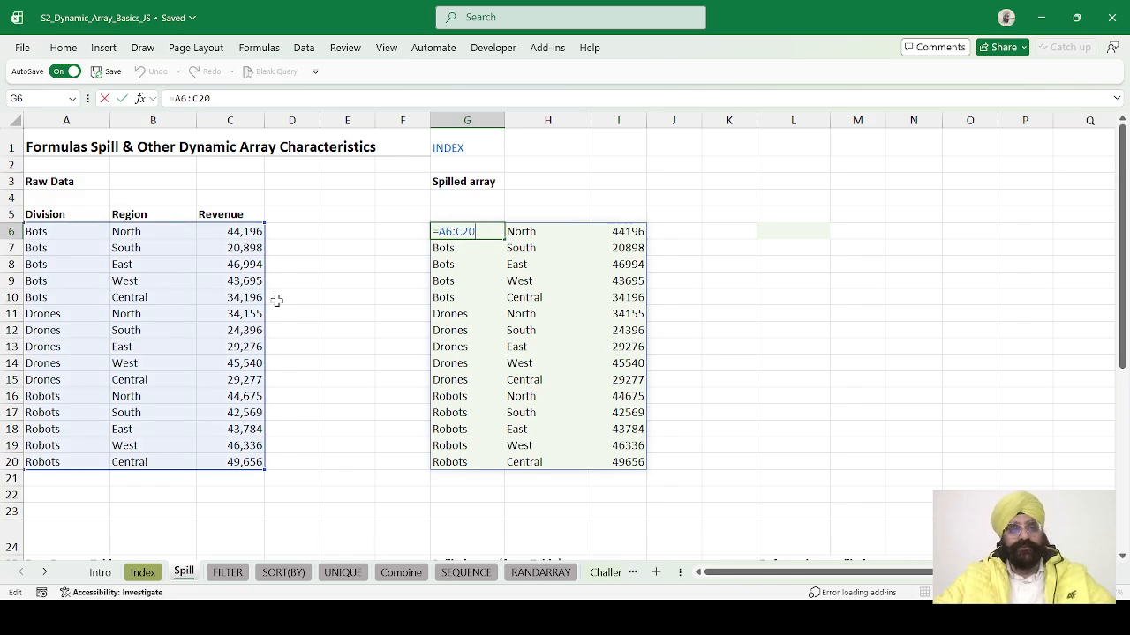
pyautogui.hotkey('ctrl', 'Return')
pyautogui.press('Right')
pyautogui.press('Right')
pyautogui.press('Right')
pyautogui.press('Right')
pyautogui.press('Right')
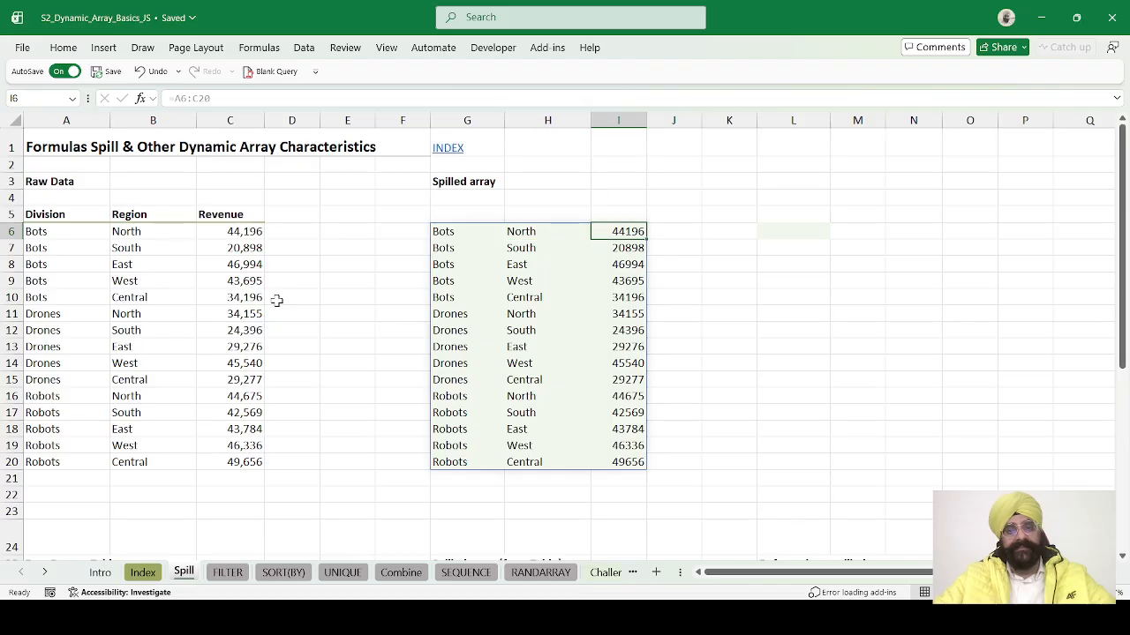
pyautogui.click(277, 301)
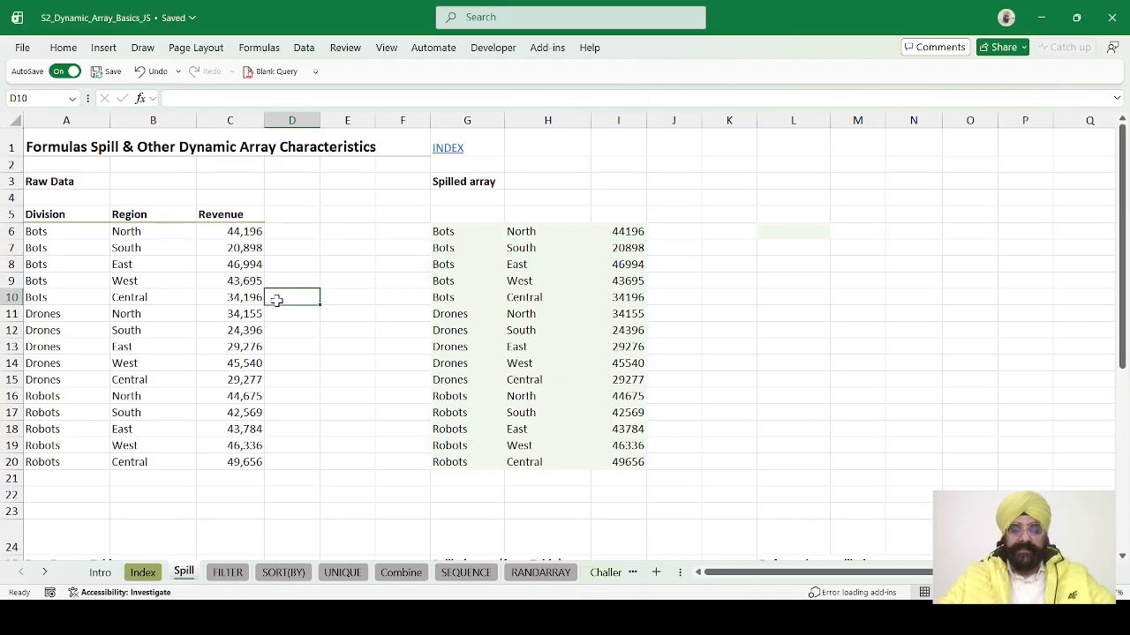
pyautogui.write('=')
pyautogui.press('Escape')
# - Enter the array formula =A6:C23 in L6, extending the raw data reference three blank rows past the last record
pyautogui.press('Right')
pyautogui.press('Right')
pyautogui.press('Right')
pyautogui.press('Right')
pyautogui.press('Right')
pyautogui.press('Right')
pyautogui.press('Right')
pyautogui.press('Right')
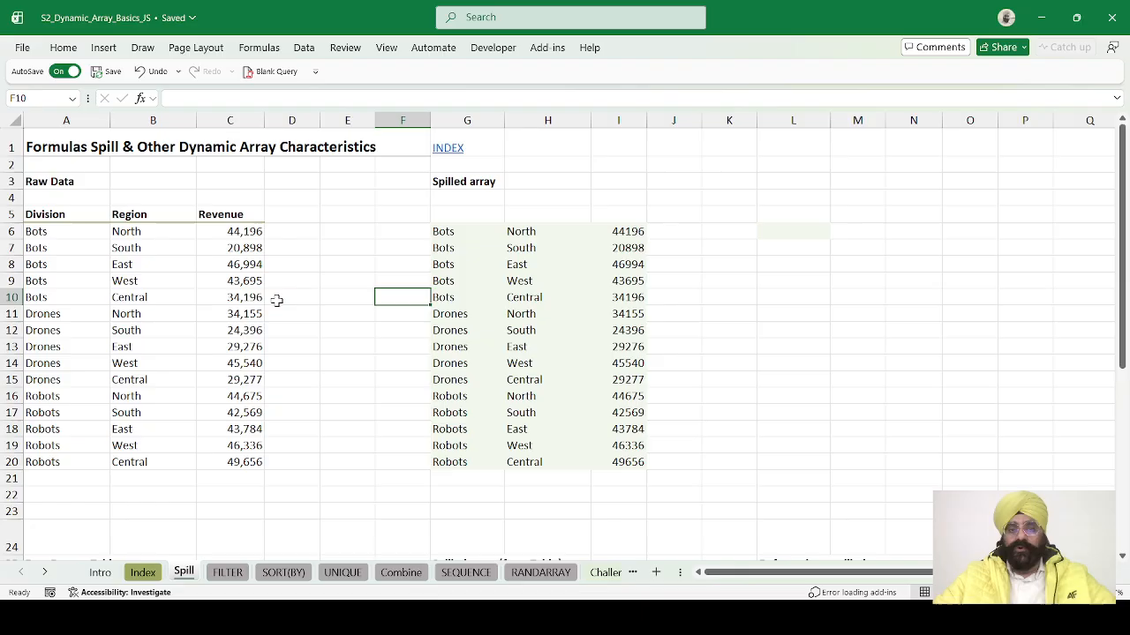
pyautogui.press('Up')
pyautogui.press('Up')
pyautogui.press('Up')
pyautogui.press('Up')
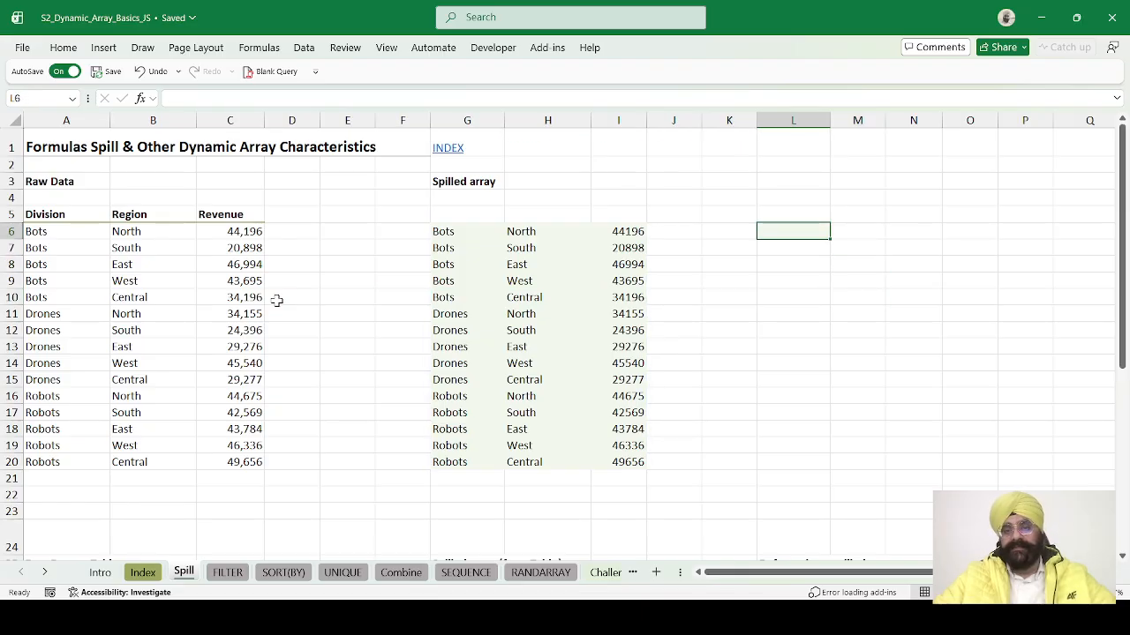
pyautogui.write('=')
pyautogui.press('Left')
pyautogui.press('Left')
pyautogui.press('Left')
pyautogui.press('Left')
pyautogui.press('Left')
pyautogui.press('Left')
pyautogui.press('Left')
pyautogui.press('Left')
pyautogui.press('Left')
pyautogui.press('Left')
pyautogui.press('Left')
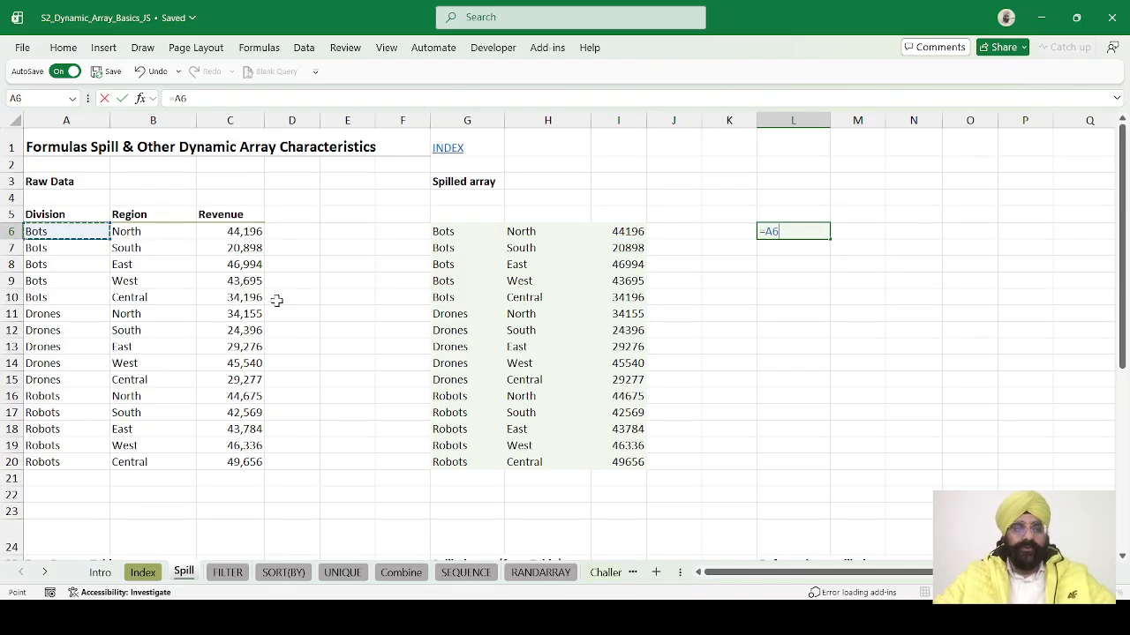
pyautogui.hotkey('ctrl', 'shift', 'Right')
pyautogui.hotkey('ctrl', 'shift', 'Down')
pyautogui.hotkey('shift', 'Down')
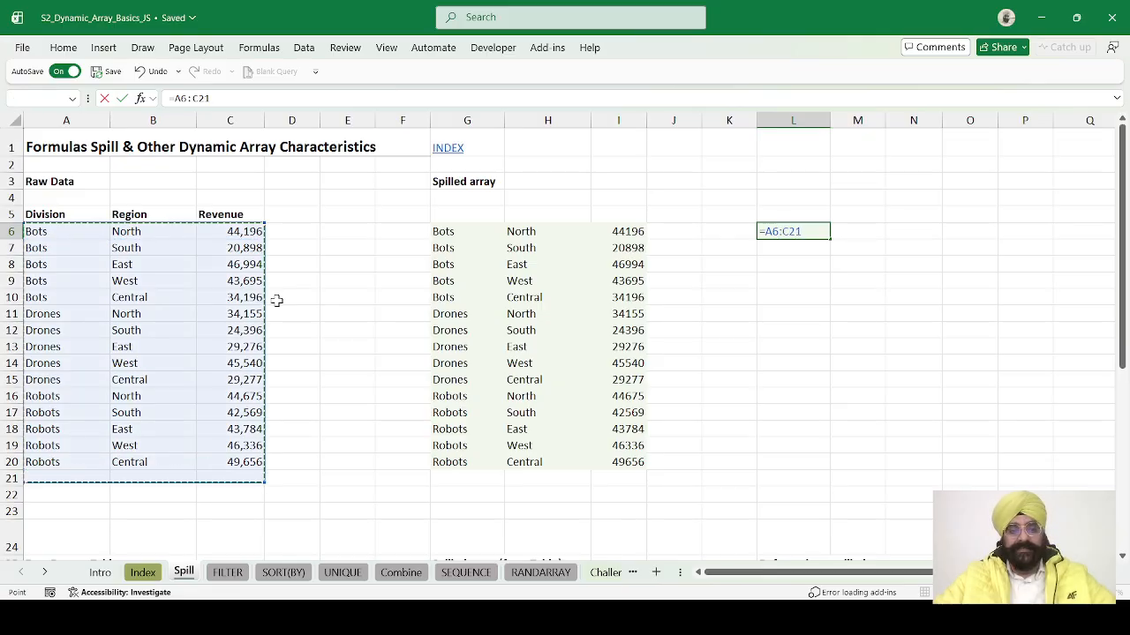
pyautogui.hotkey('shift', 'Down')
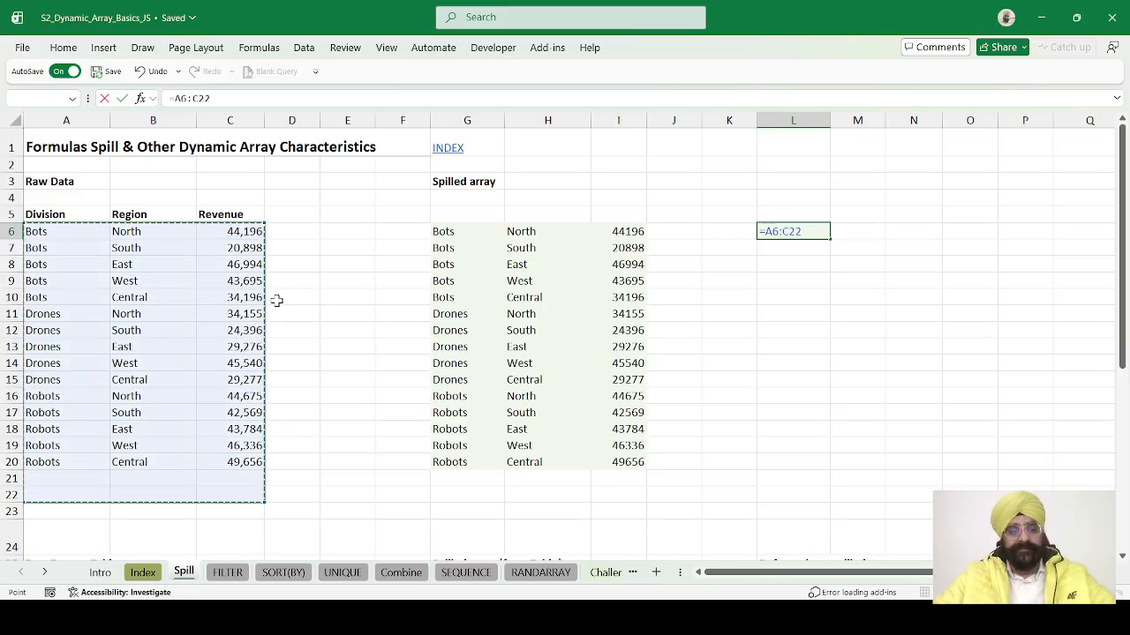
pyautogui.hotkey('shift', 'Down')
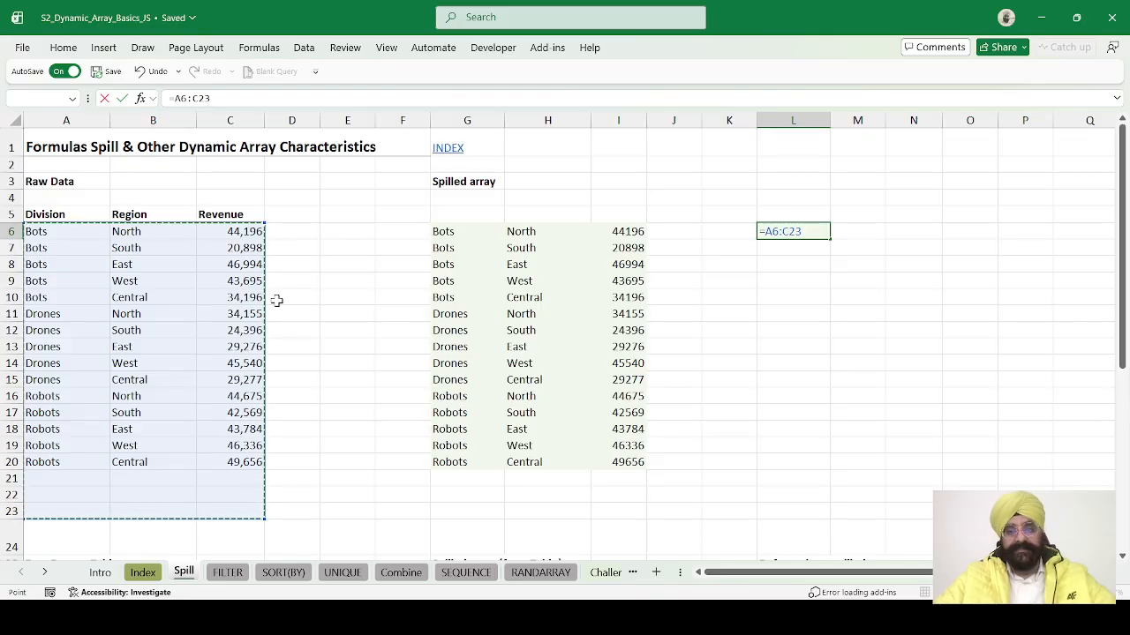
pyautogui.press('Return')
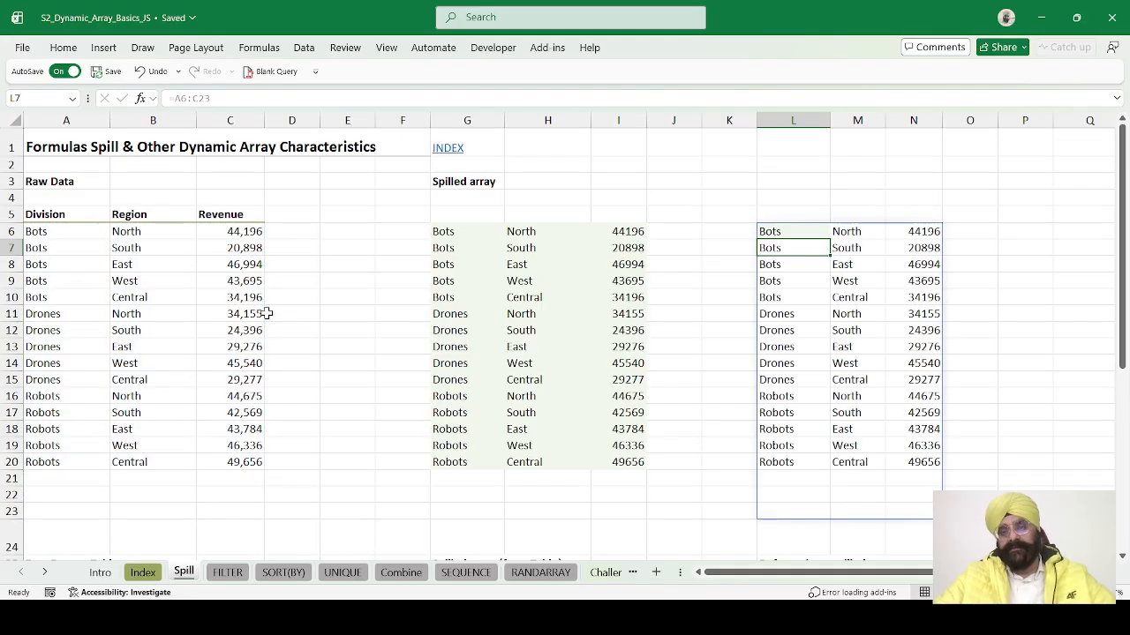
# - Examine the spill range of the L6 formula, including the cells beneath the last record from L21 to N21
pyautogui.press('Up')
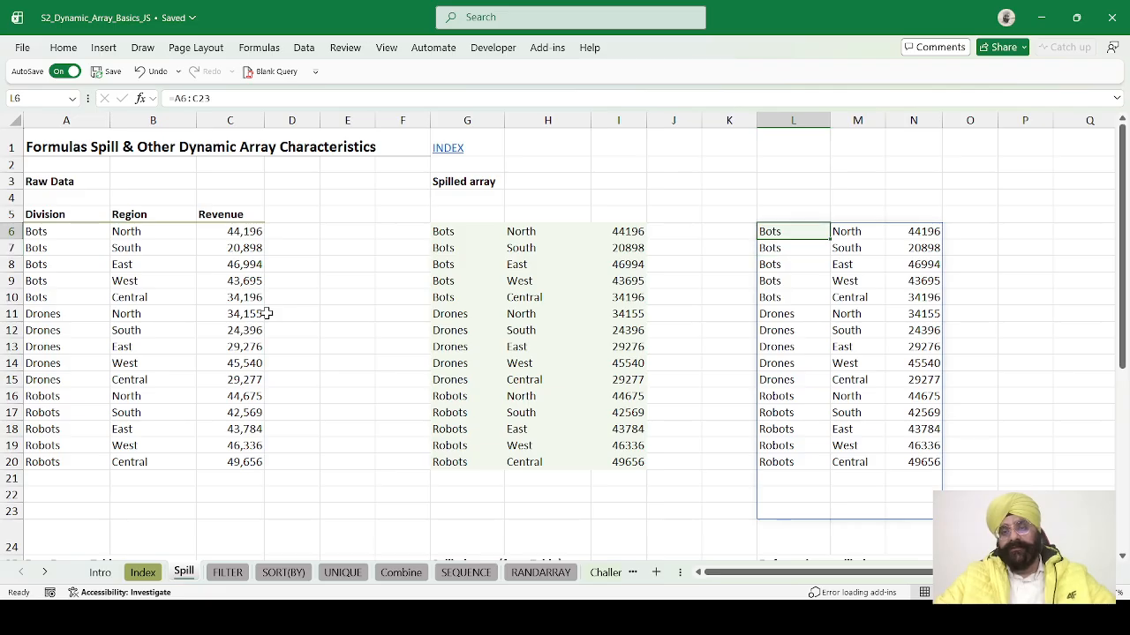
pyautogui.hotkey('ctrl', 'shift', 'Right')
pyautogui.hotkey('ctrl', 'shift', 'Down')
pyautogui.hotkey('shift', 'Up')
pyautogui.hotkey('shift', 'Up')
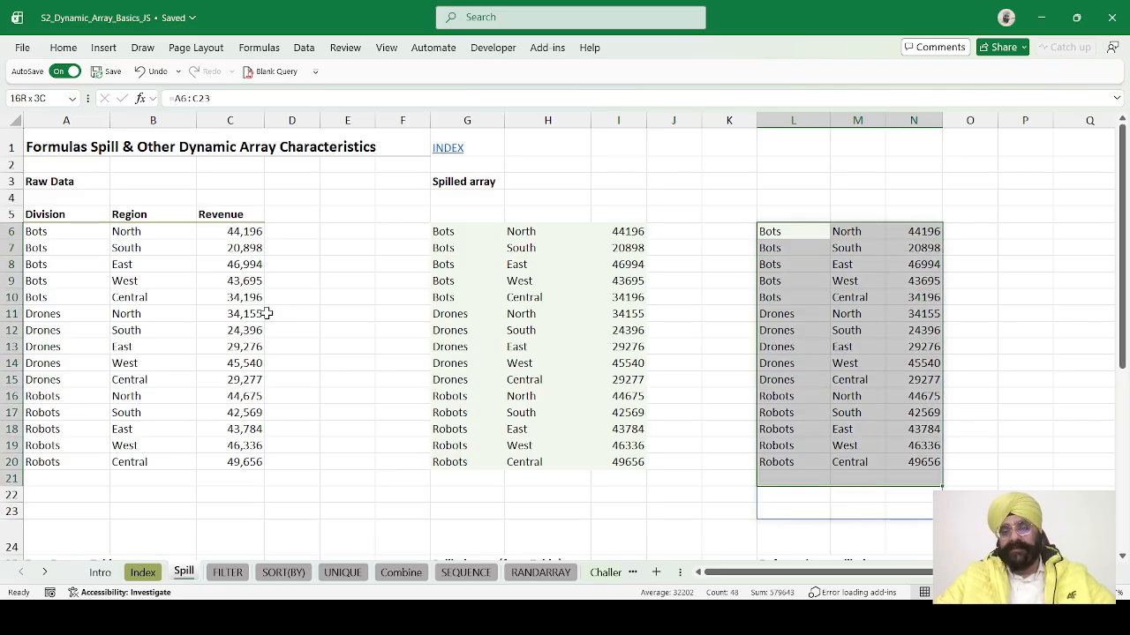
pyautogui.hotkey('shift', 'Up')
pyautogui.hotkey('ctrl', 'Down')
pyautogui.press('Up')
pyautogui.press('Up')
pyautogui.hotkey('shift', 'Right')
pyautogui.hotkey('shift', 'Right')
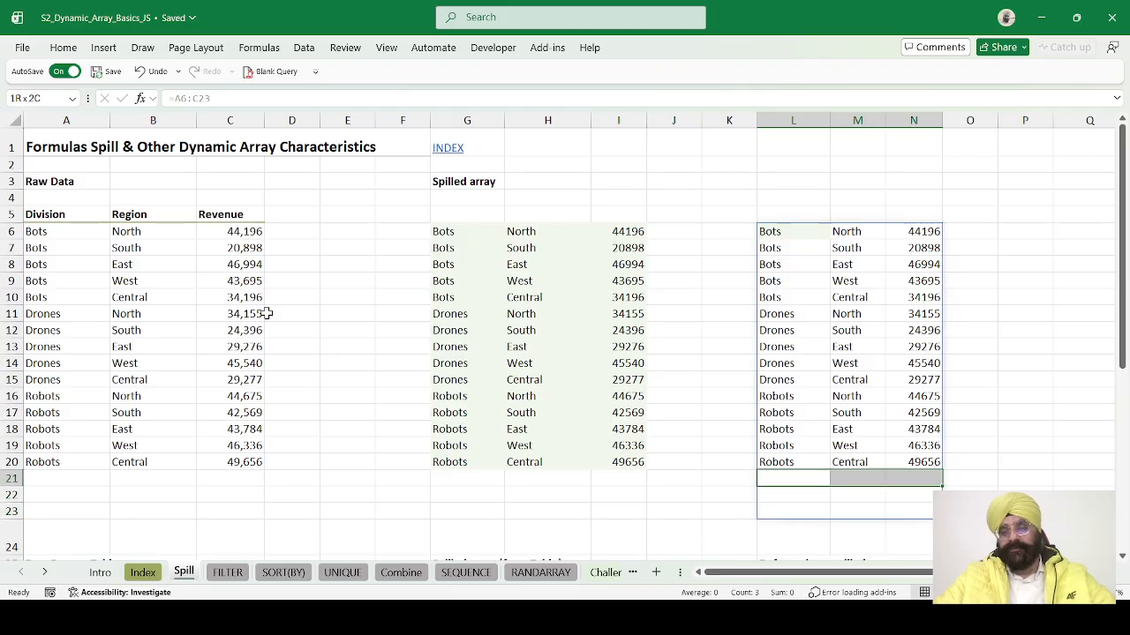
pyautogui.hotkey('shift', 'Down')
# - Add the record Drones, West, 2322 to the raw data in A21:C21 and check its spilled copy in L21:N21
pyautogui.hotkey('ctrl', 'Left')
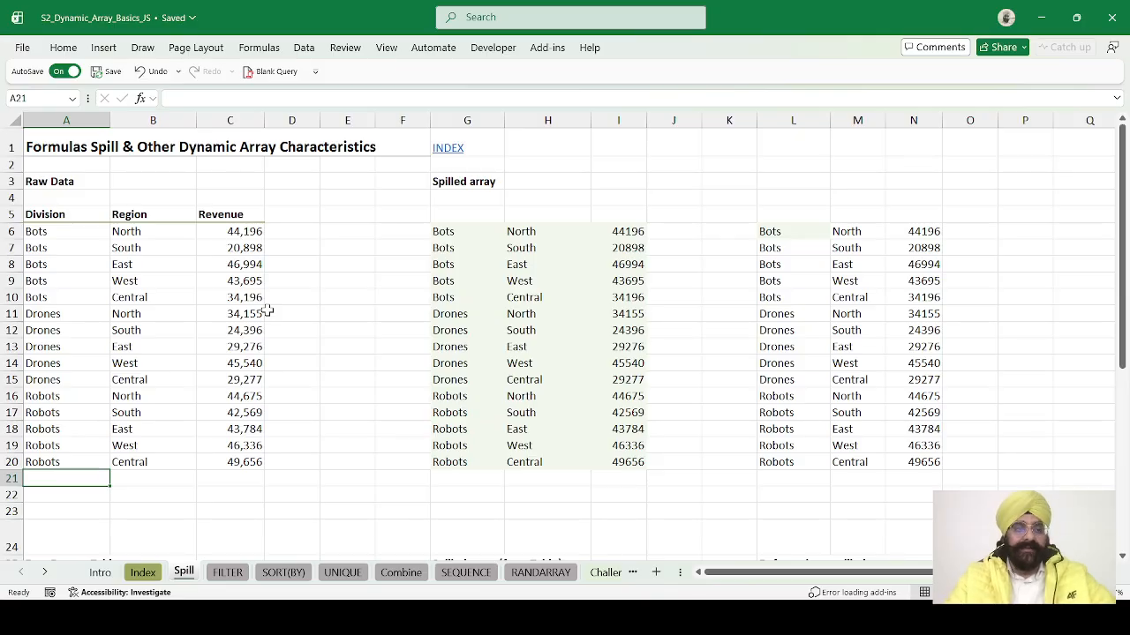
pyautogui.write('Drones')
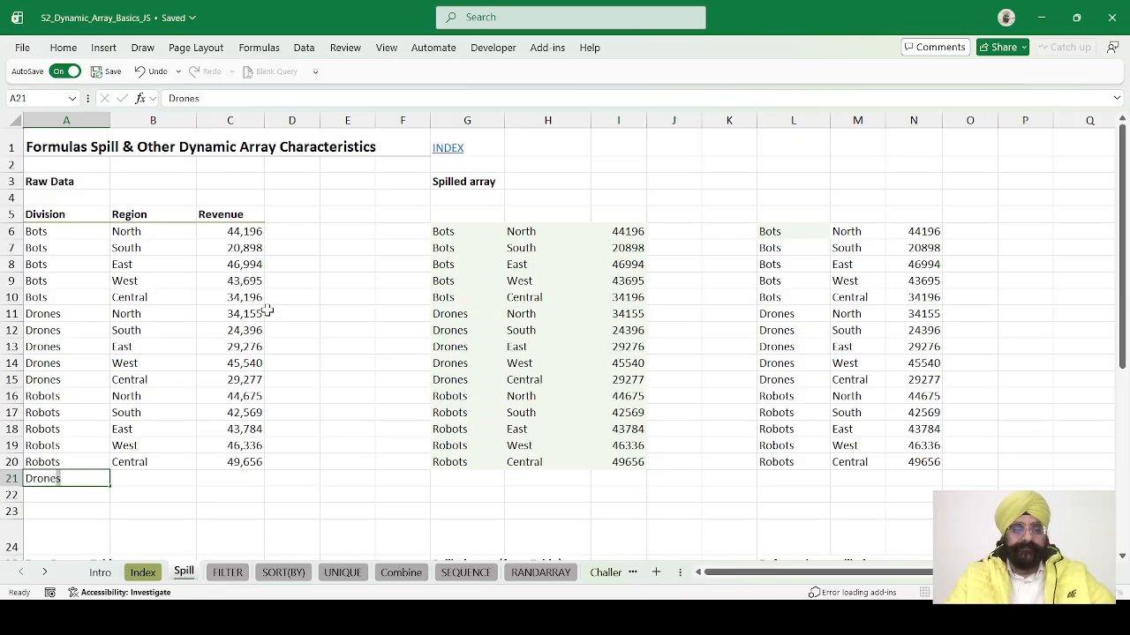
pyautogui.press('Tab')
pyautogui.write('West')
pyautogui.press('Tab')
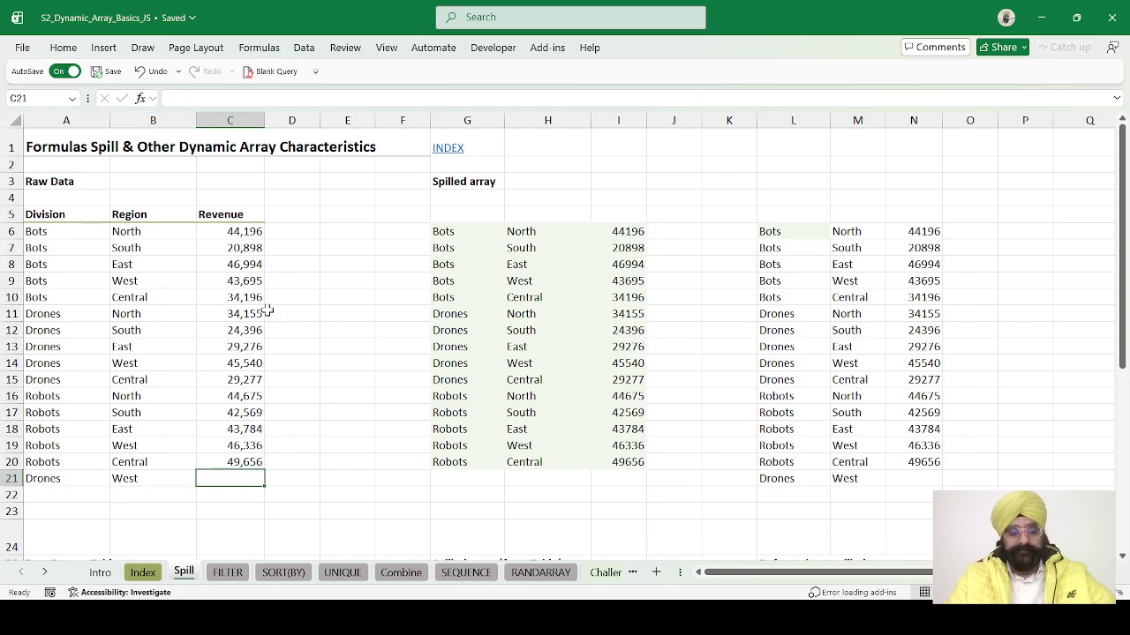
pyautogui.write('2322')
pyautogui.press('Tab')
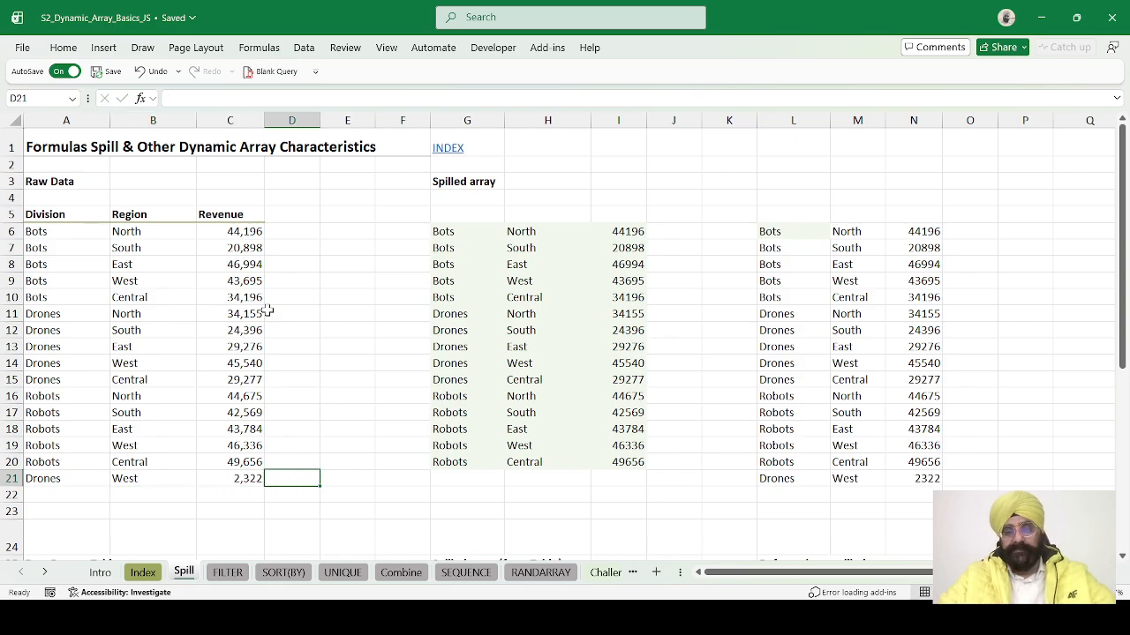
pyautogui.hotkey('ctrl', 'Right')
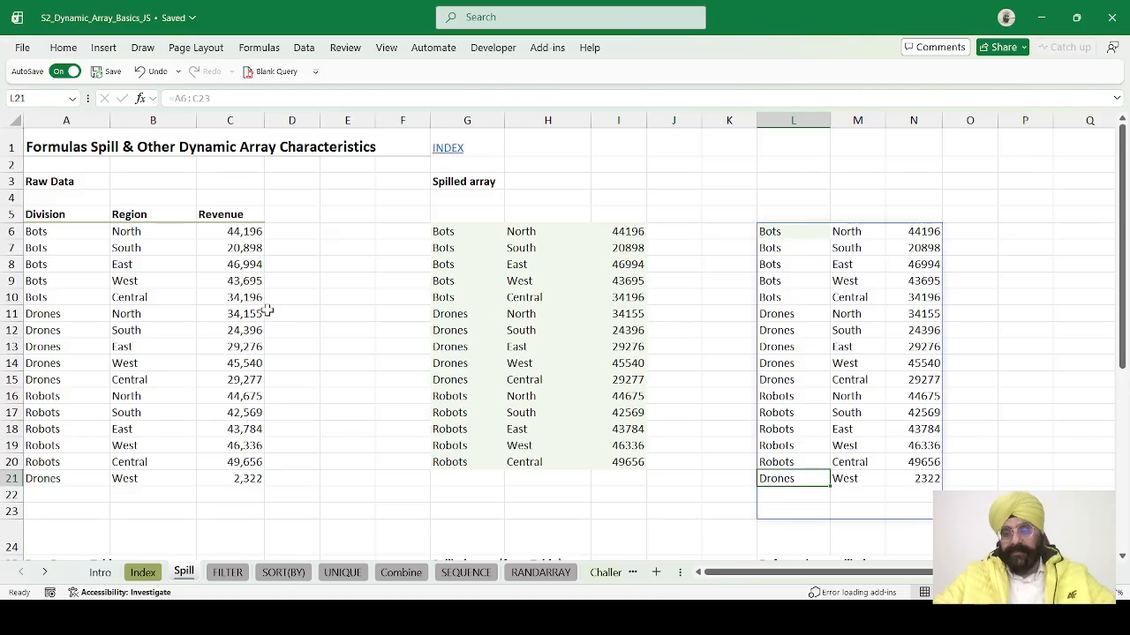
pyautogui.hotkey('ctrl', 'shift', 'Right')
pyautogui.press('Home')
pyautogui.hotkey('ctrl', 'Right')
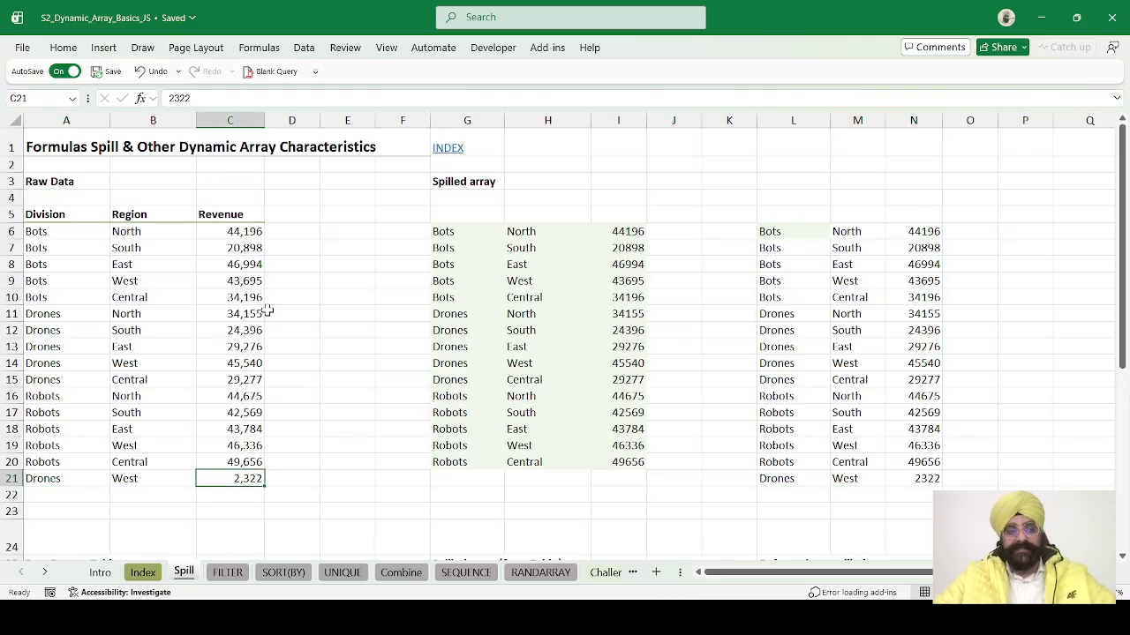
# - Enter the test record News, dfs, 322 in A24:C24, outside the referenced range, and check the spilled row 23
pyautogui.hotkey('ctrl', 'Left')
pyautogui.press('Down')
pyautogui.press('Down')
pyautogui.press('Down')
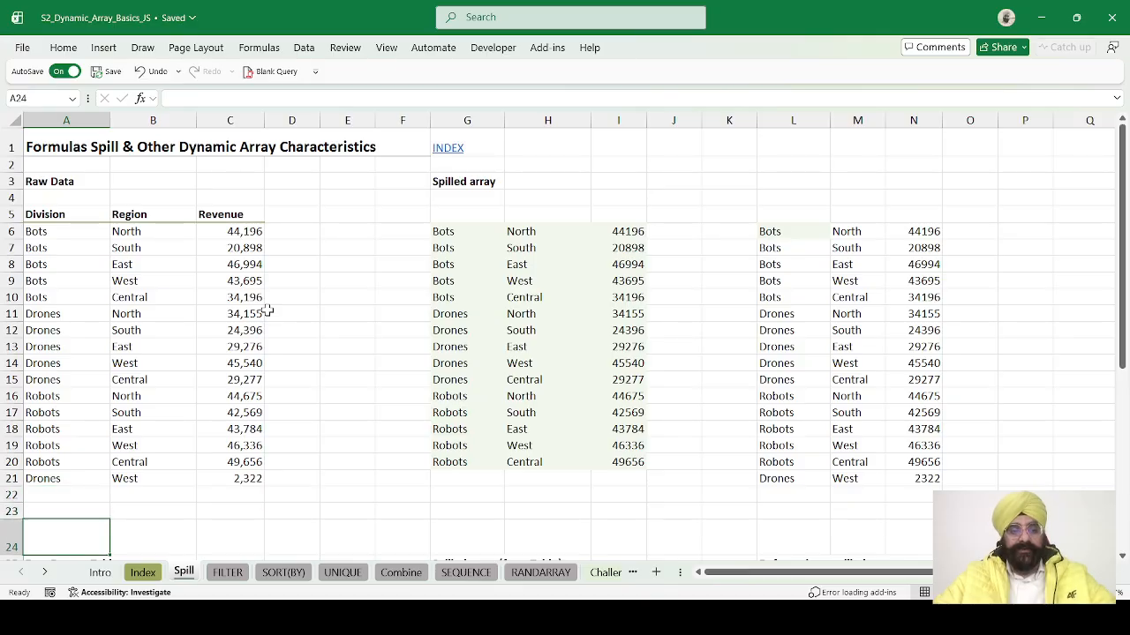
pyautogui.press('Up')
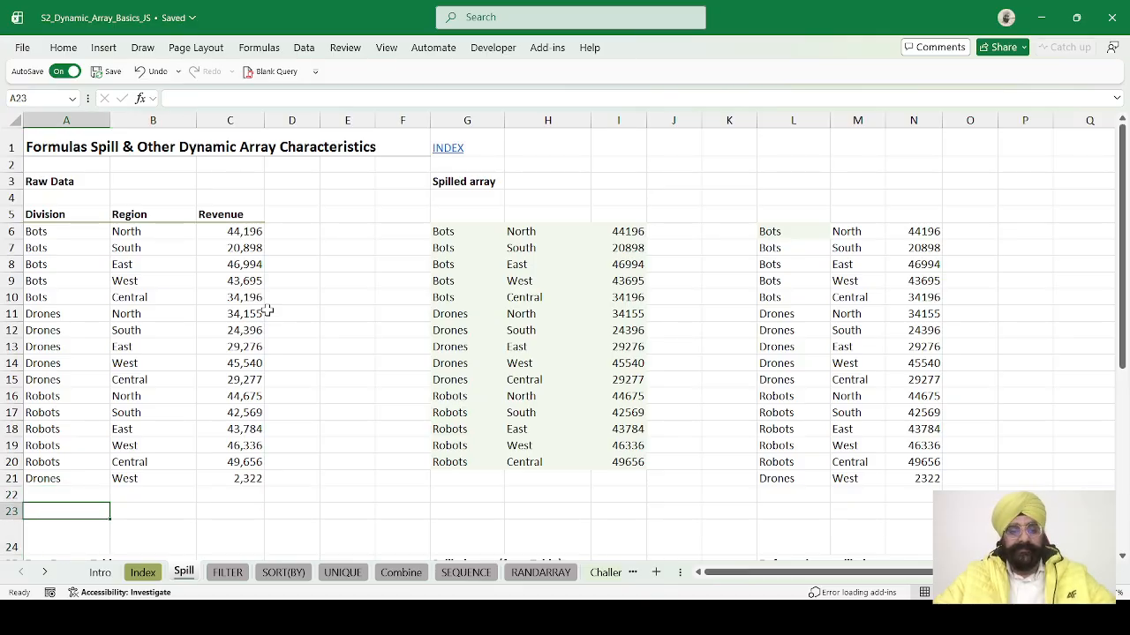
pyautogui.press('Down')
pyautogui.write('News')
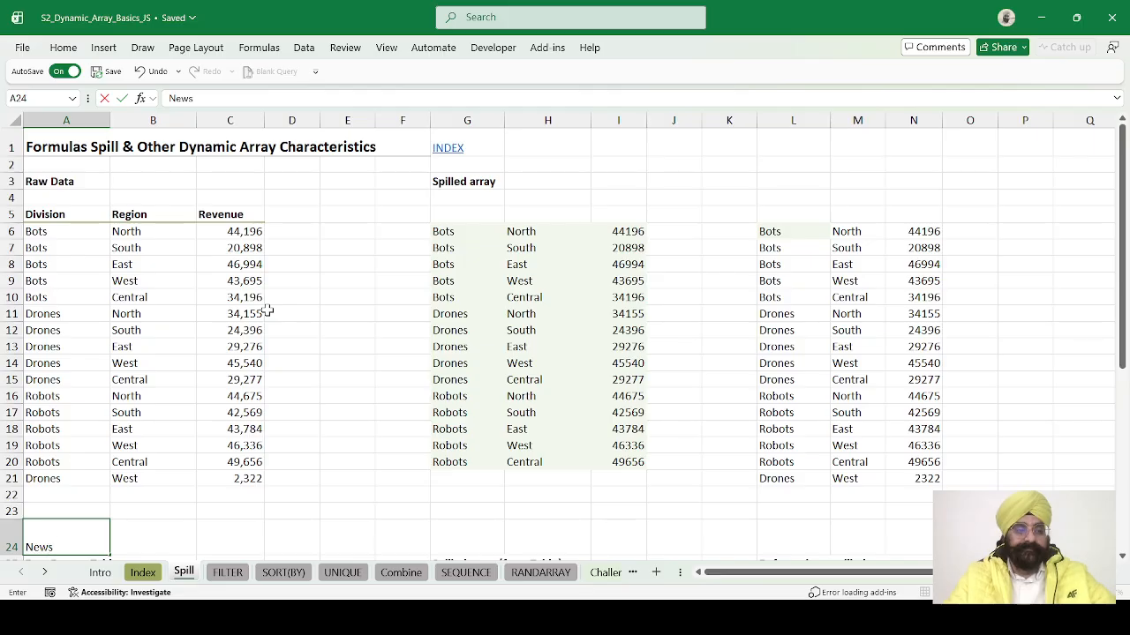
pyautogui.press('Tab')
pyautogui.write('dfs')
pyautogui.press('Tab')
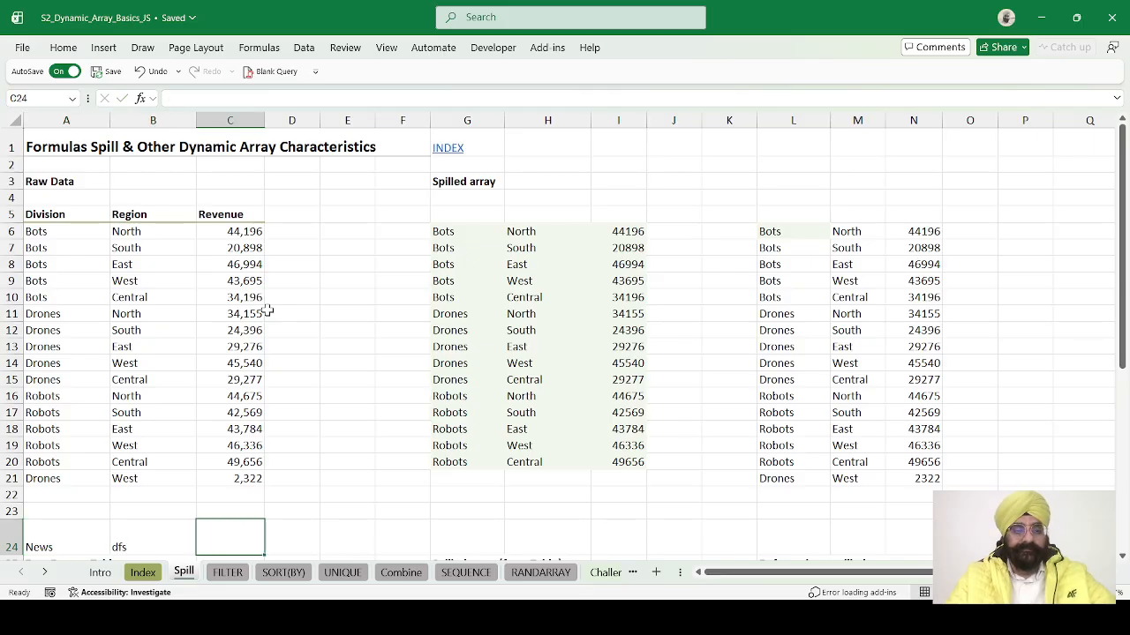
pyautogui.write('gadfd')
pyautogui.press('BackSpace')
pyautogui.press('BackSpace')
pyautogui.press('BackSpace')
pyautogui.press('BackSpace')
pyautogui.press('BackSpace')
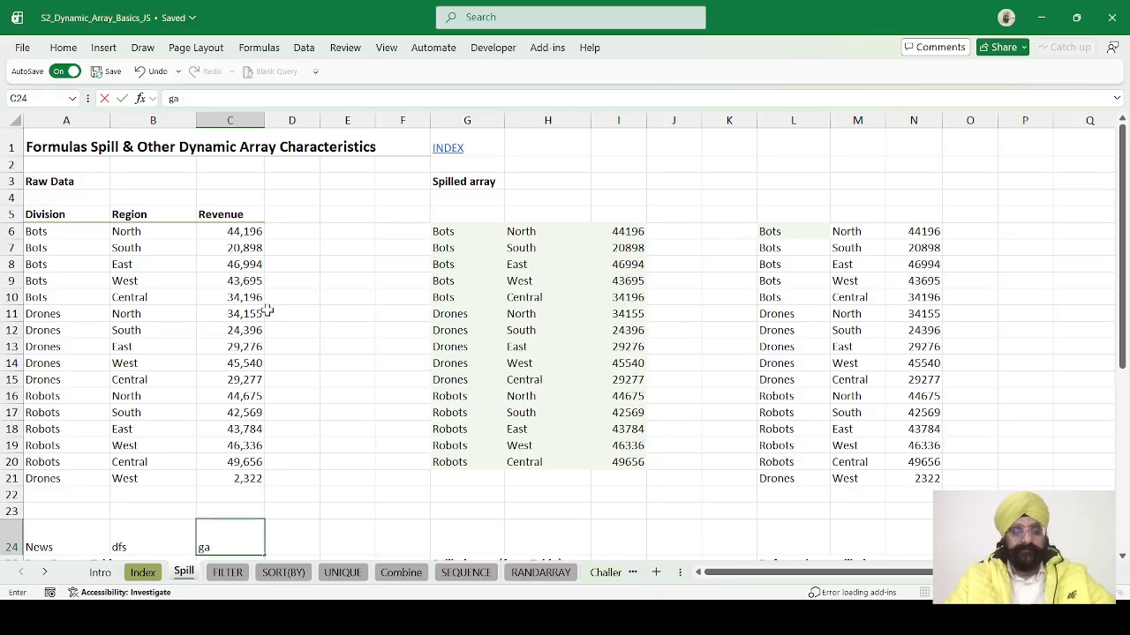
pyautogui.write('322')
pyautogui.press('Return')
pyautogui.press('Up')
pyautogui.press('Up')
pyautogui.hotkey('ctrl', 'Right')
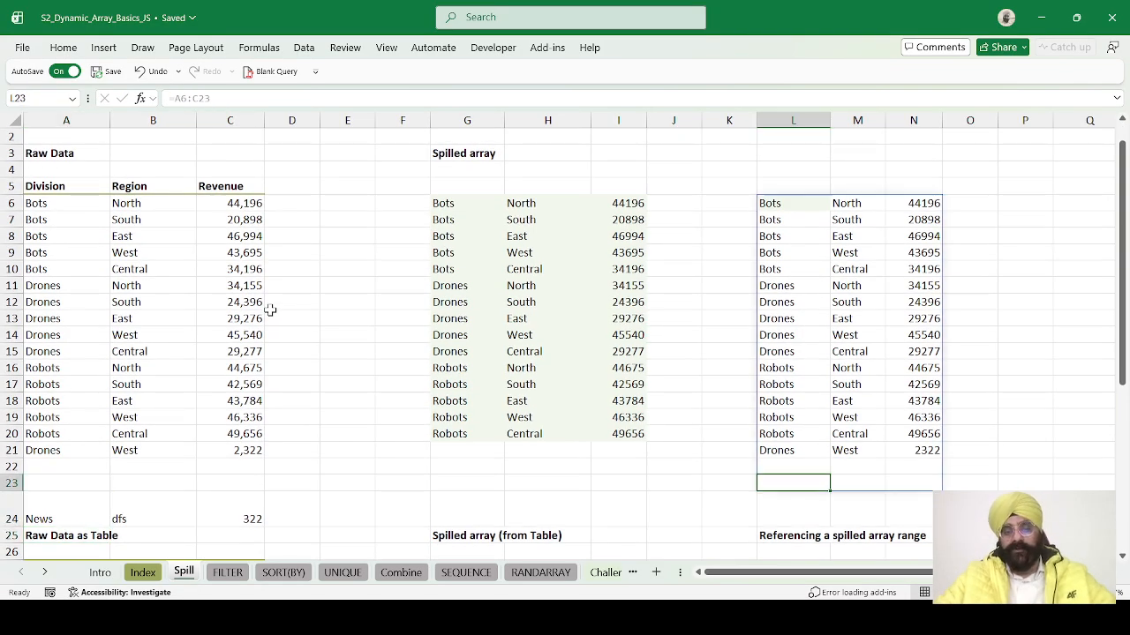
pyautogui.hotkey('ctrl', 'shift', 'Left')
pyautogui.hotkey('ctrl', 'Left')
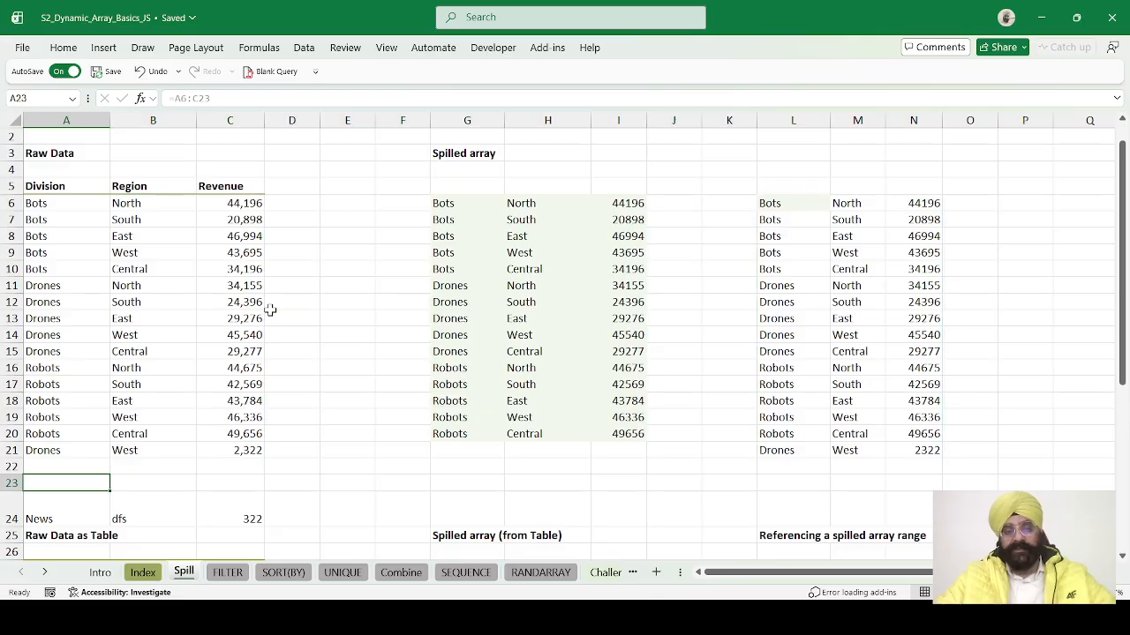
# - Clear the test record from A24:C24 and return to cell A1
pyautogui.press('Down')
pyautogui.hotkey('ctrl', 'shift', 'Right')
pyautogui.press('Delete')
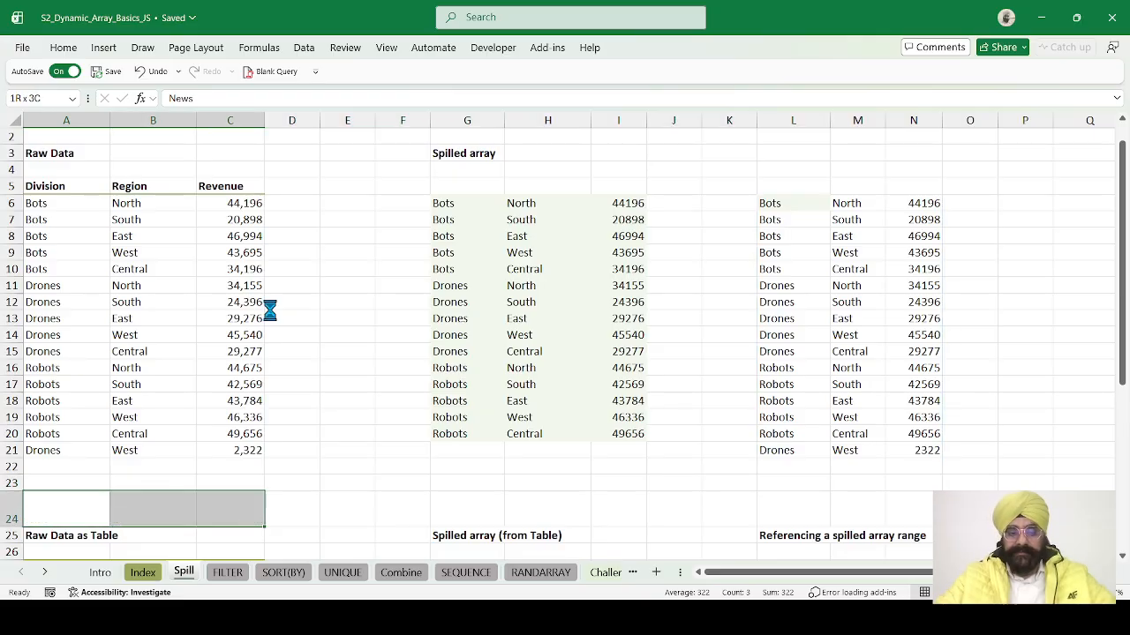
pyautogui.hotkey('ctrl', 'Up')
pyautogui.hotkey('ctrl', 'Up')
pyautogui.hotkey('ctrl', 'Up')
pyautogui.hotkey('ctrl', 'Up')
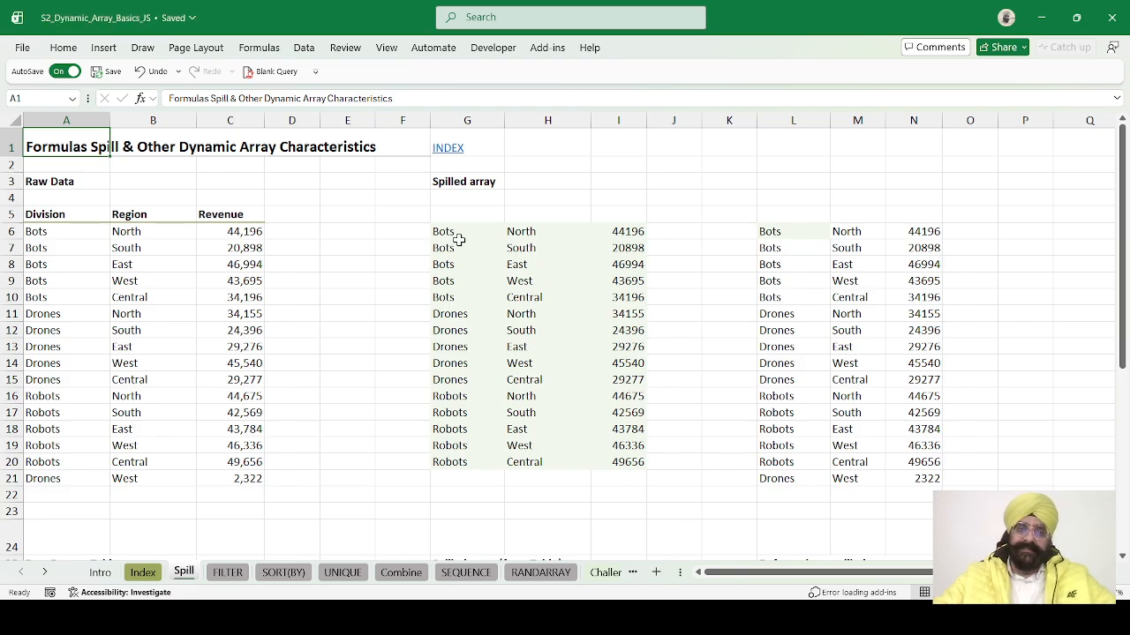
# - Compare the formula in G6 with its neighbouring spilled cells, and select the whole spilled array G6:I20
pyautogui.click(458, 235)
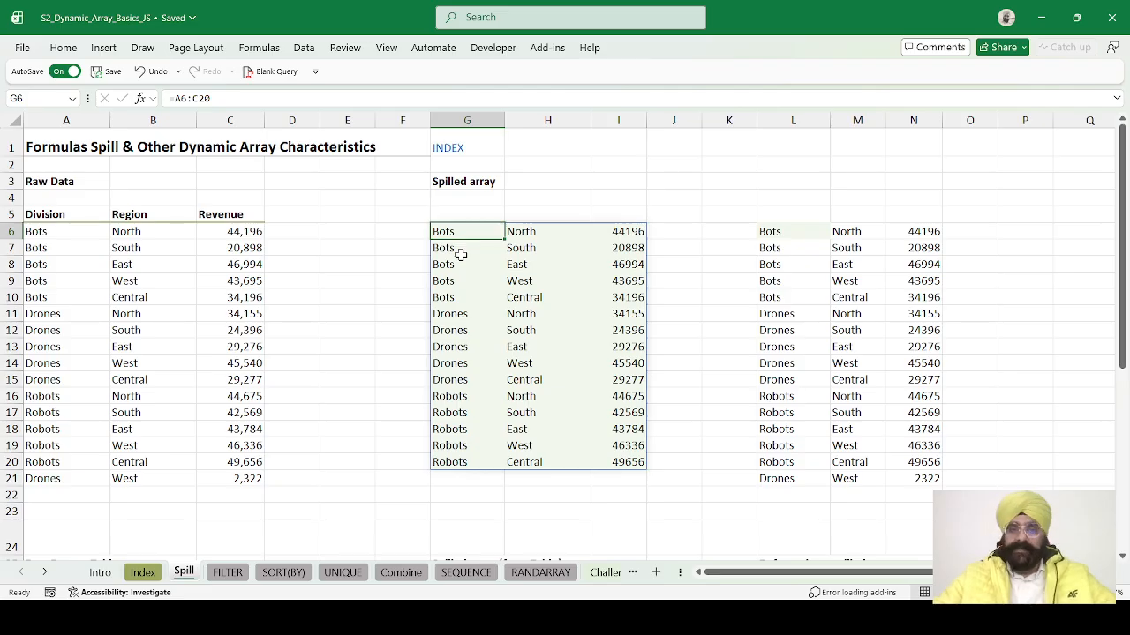
pyautogui.press('Down')
pyautogui.press('Right')
pyautogui.press('Right')
pyautogui.press('Up')
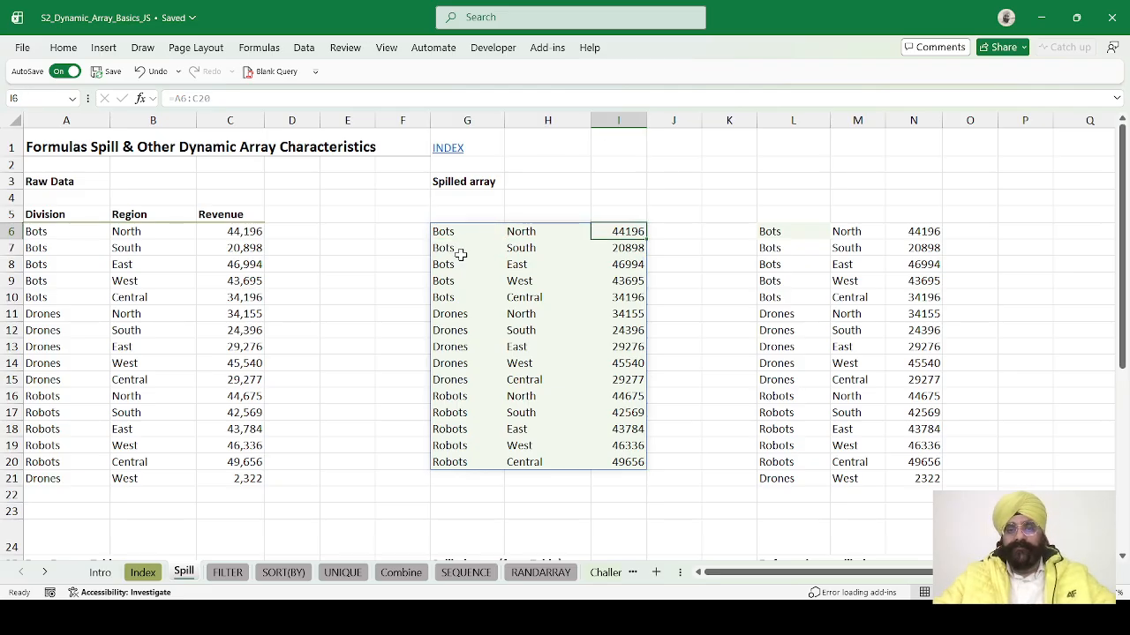
pyautogui.press('Down')
pyautogui.press('Left')
pyautogui.press('Left')
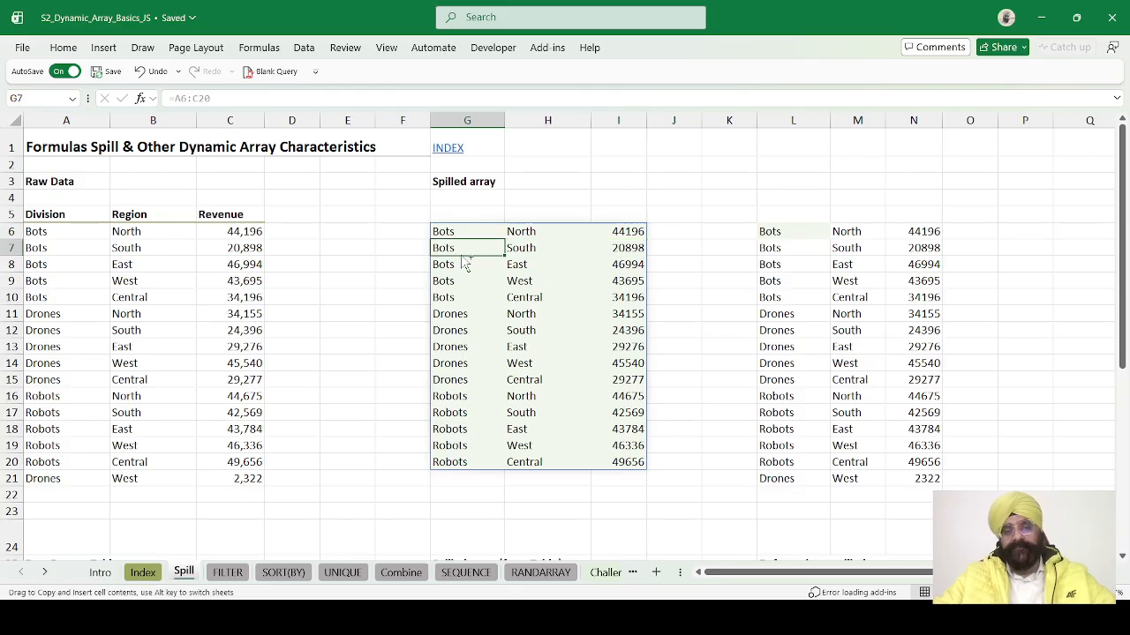
pyautogui.hotkey('ctrl', 'shift', 'Down')
pyautogui.press('Up')
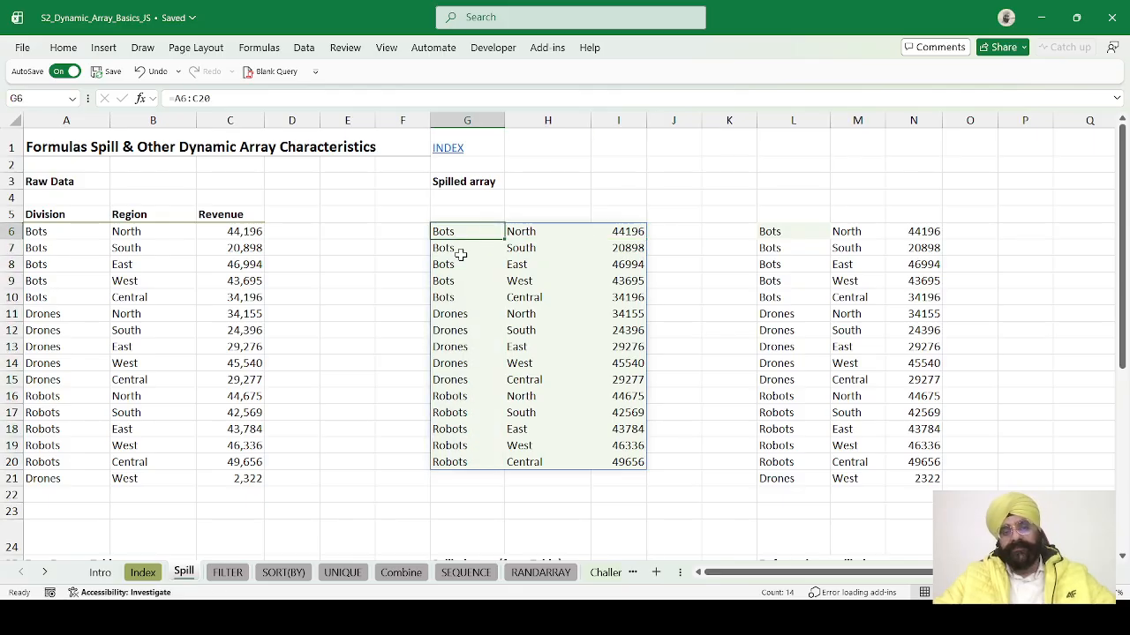
pyautogui.hotkey('ctrl', 'shift', 'Right')
pyautogui.hotkey('ctrl', 'shift', 'Down')
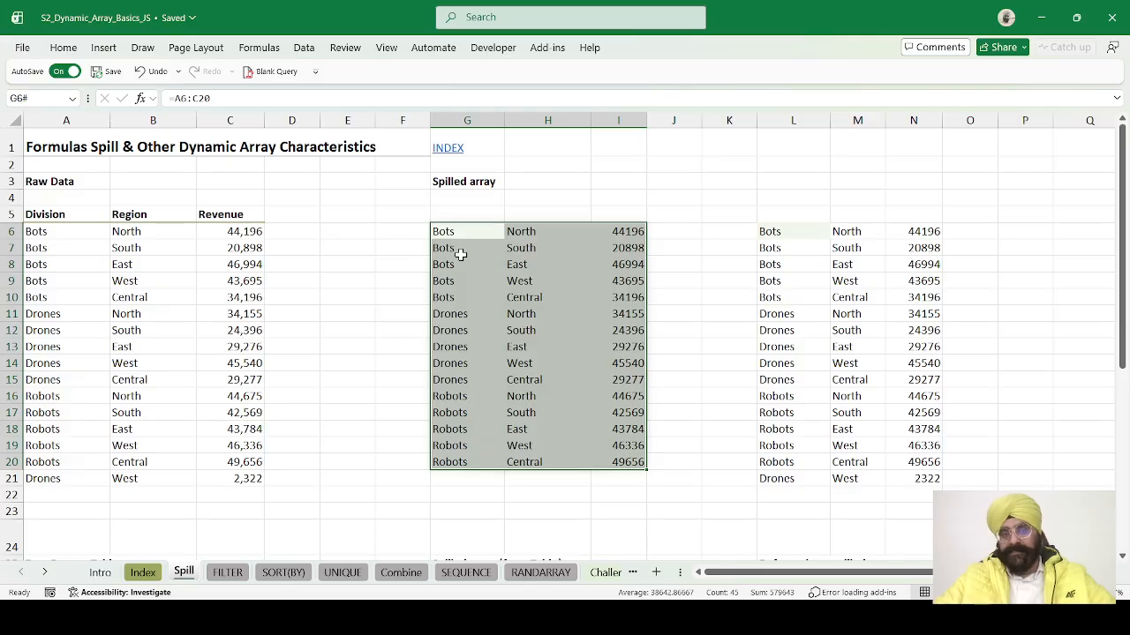
# - Check the formula shown for spilled cells across row 6 and down column G, ending at H9
pyautogui.press('Left')
pyautogui.press('Right')
pyautogui.press('Right')
pyautogui.press('Right')
pyautogui.press('Right')
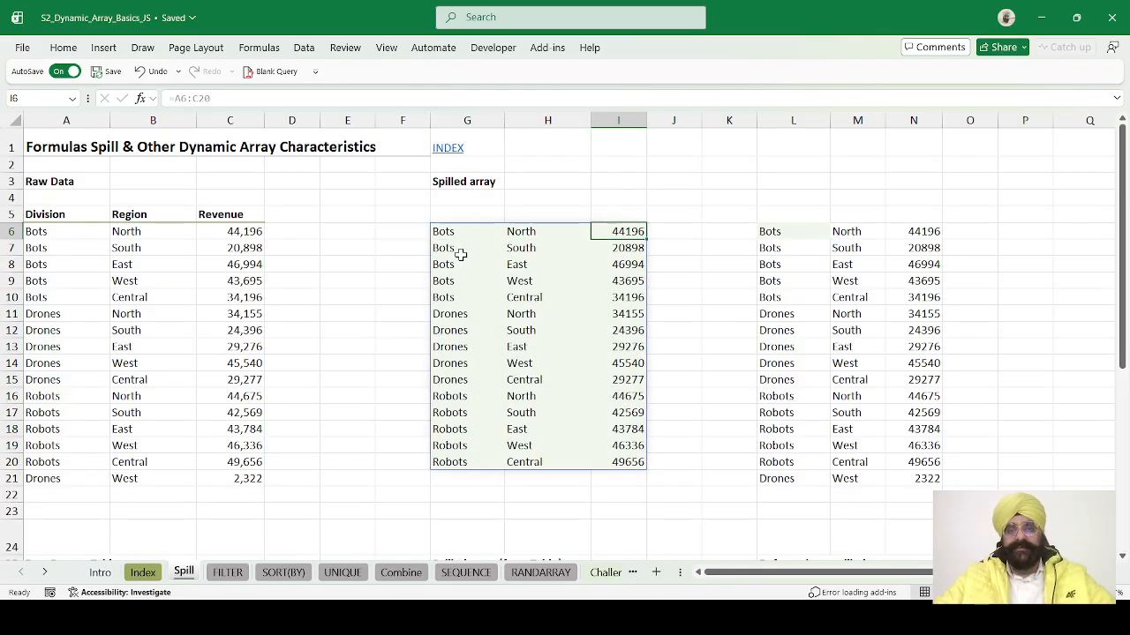
pyautogui.press('Left')
pyautogui.press('Left')
pyautogui.press('Left')
pyautogui.press('Down')
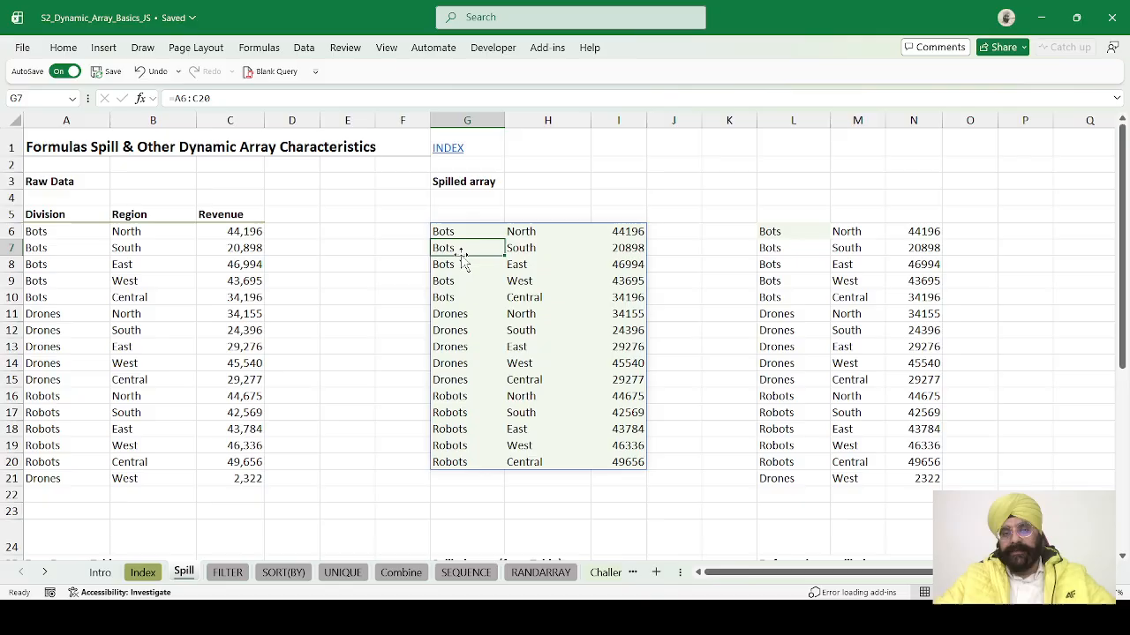
pyautogui.press('Down')
pyautogui.press('Down')
pyautogui.press('Down')
pyautogui.press('Right')
pyautogui.press('Up')
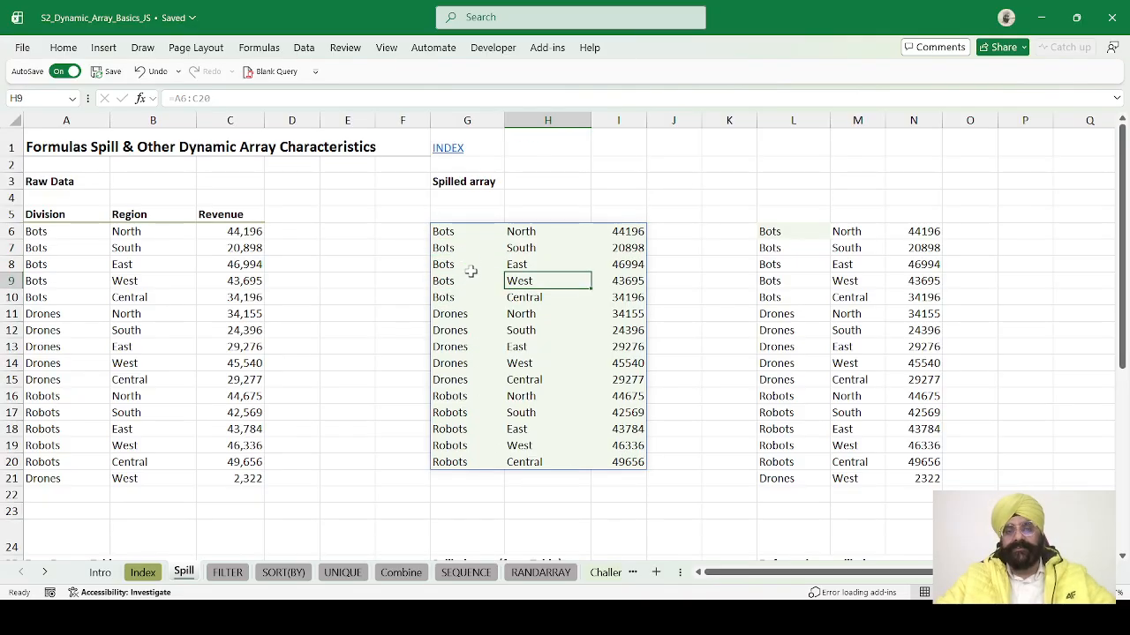
# - Inspect the array spilled from L6 down to its empty cell L22
pyautogui.click(770, 235)
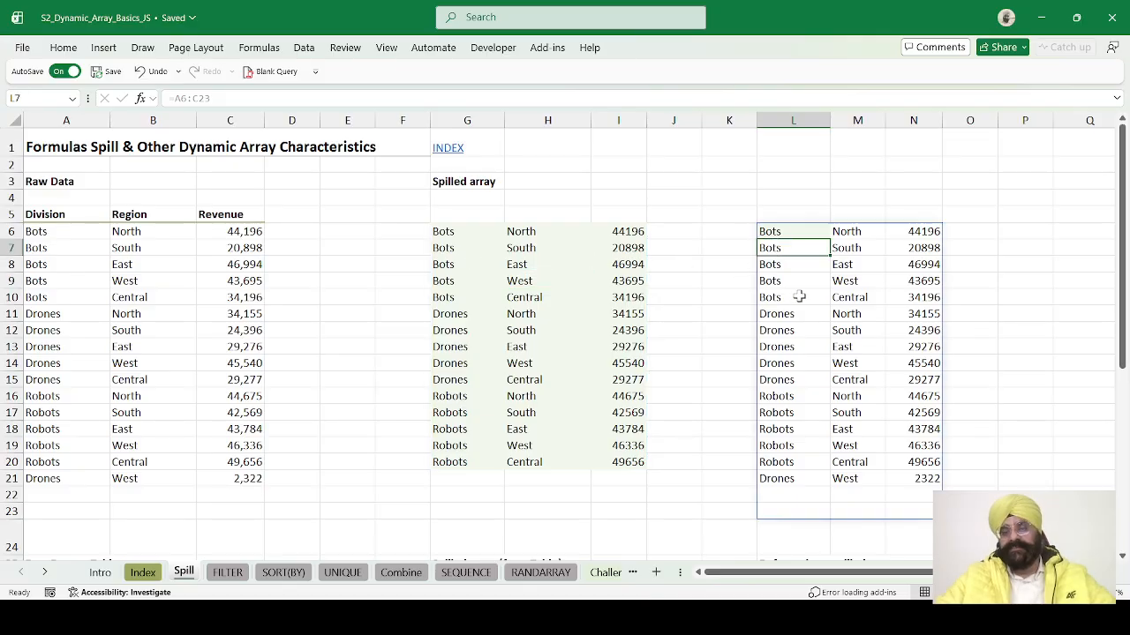
pyautogui.hotkey('ctrl', 'Down')
pyautogui.press('Up')
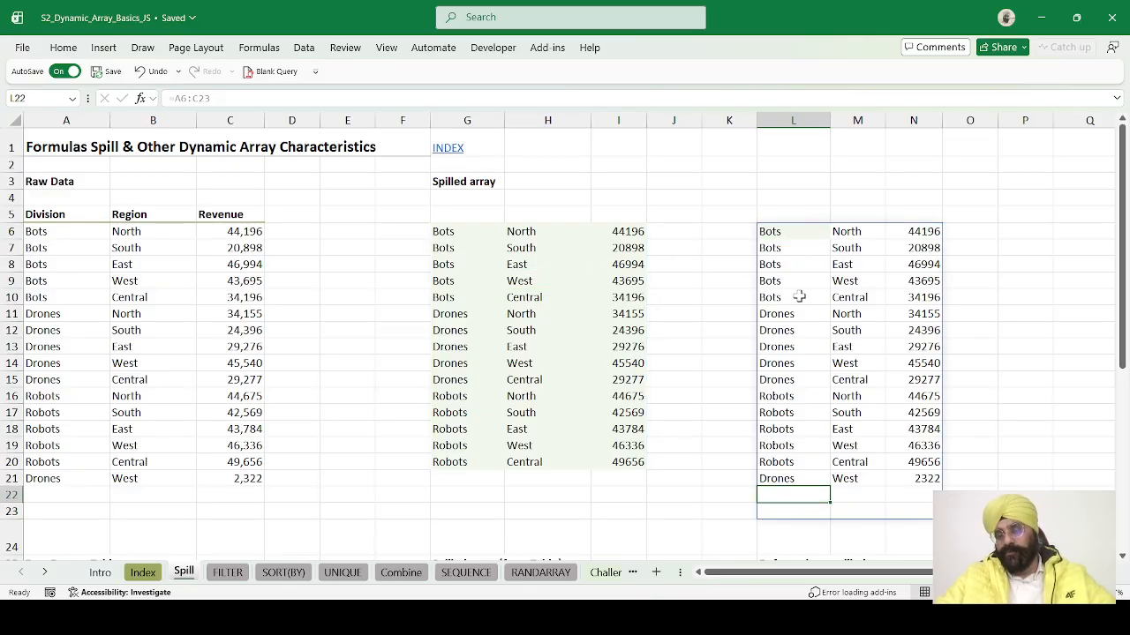
# - Select the empty spilled cells L22:N23, and select the whole spilled array L6:N23 from its top cell
pyautogui.hotkey('shift', 'Down')
pyautogui.hotkey('shift', 'Right')
pyautogui.hotkey('shift', 'Right')
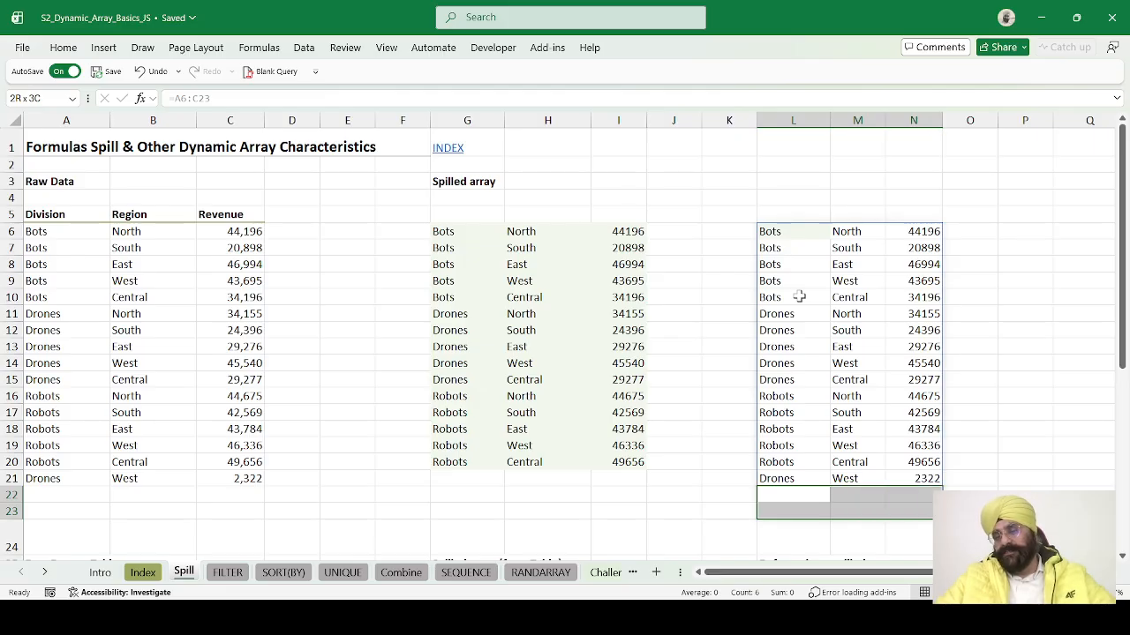
pyautogui.hotkey('ctrl', 'Up')
pyautogui.hotkey('ctrl', 'Up')
pyautogui.hotkey('shift', 'Right')
pyautogui.hotkey('shift', 'Right')
pyautogui.hotkey('ctrl', 'shift', 'Down')
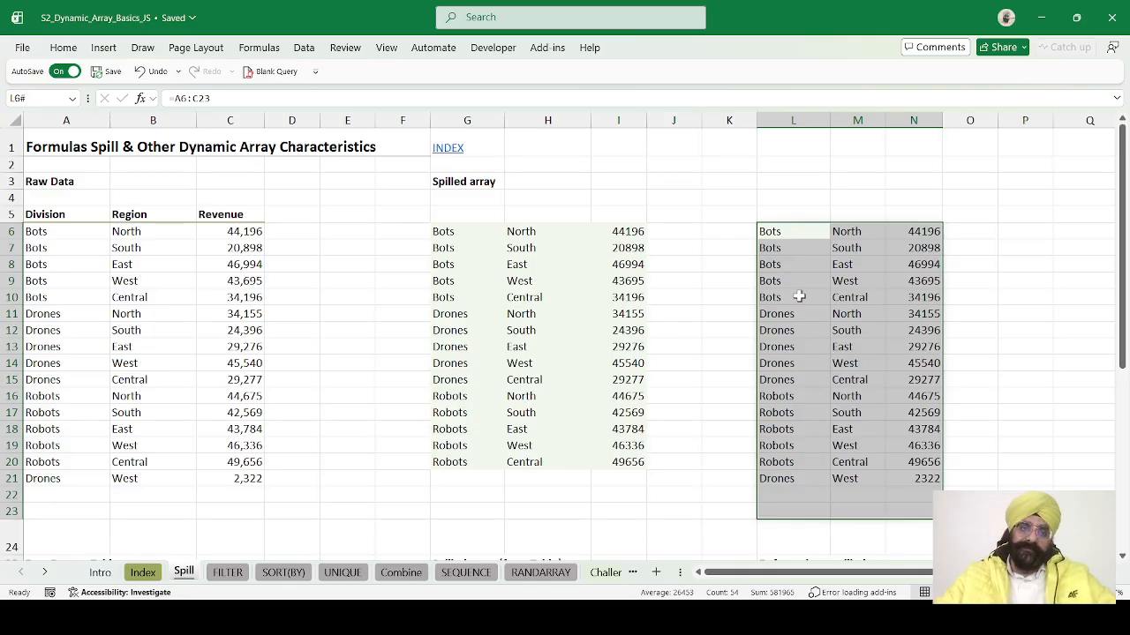
# - Compare the first cell of the G6 spilled array with the first raw data cell A6
pyautogui.hotkey('ctrl', 'Left')
pyautogui.hotkey('ctrl', 'Left')
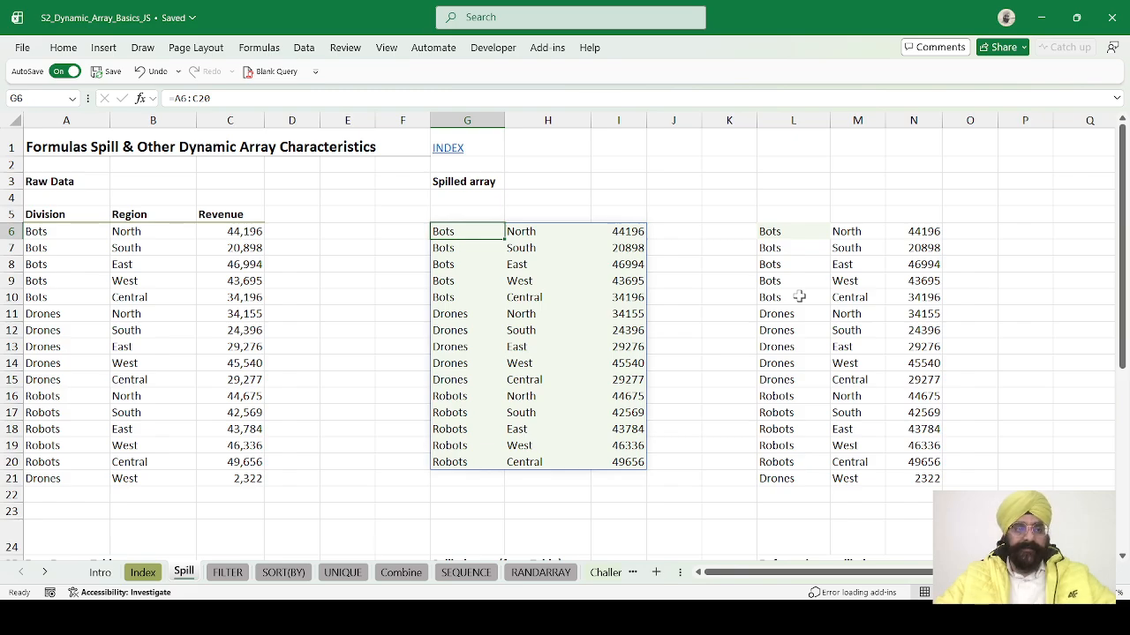
pyautogui.hotkey('ctrl', 'Left')
pyautogui.hotkey('ctrl', 'Left')
pyautogui.hotkey('ctrl', 'Right')
pyautogui.hotkey('ctrl', 'Right')
pyautogui.hotkey('ctrl', 'Left')
pyautogui.hotkey('ctrl', 'Left')
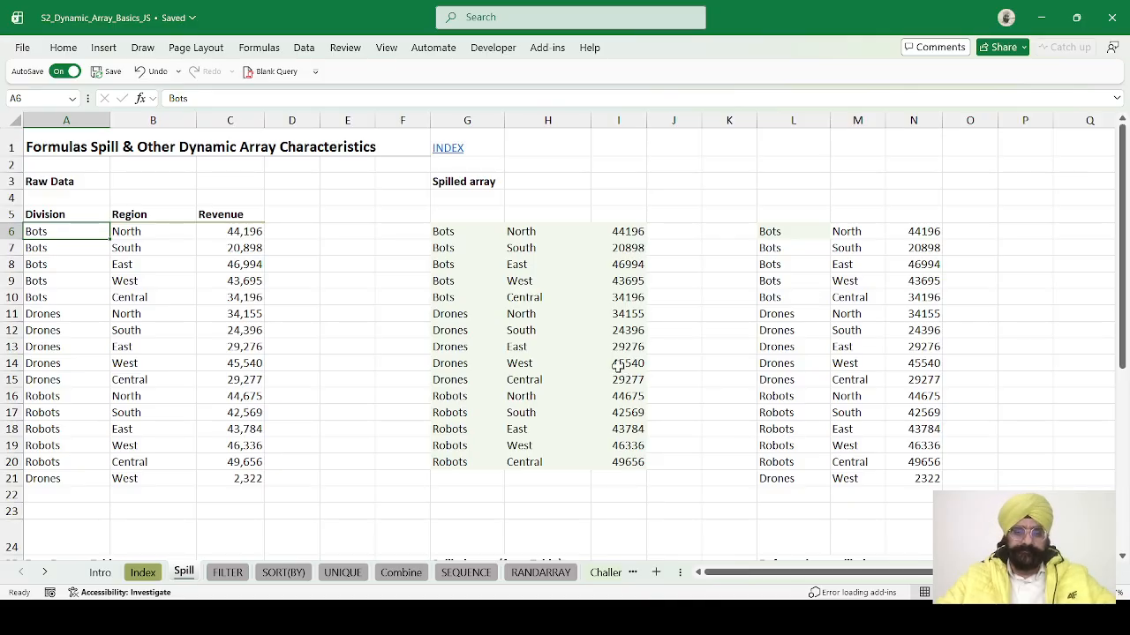
# - Clear the formulas in G28 and L28 beneath the two spilled array headings beside the raw data table
pyautogui.scroll(-4, 523, 335)
pyautogui.scroll(-3, 523, 334)
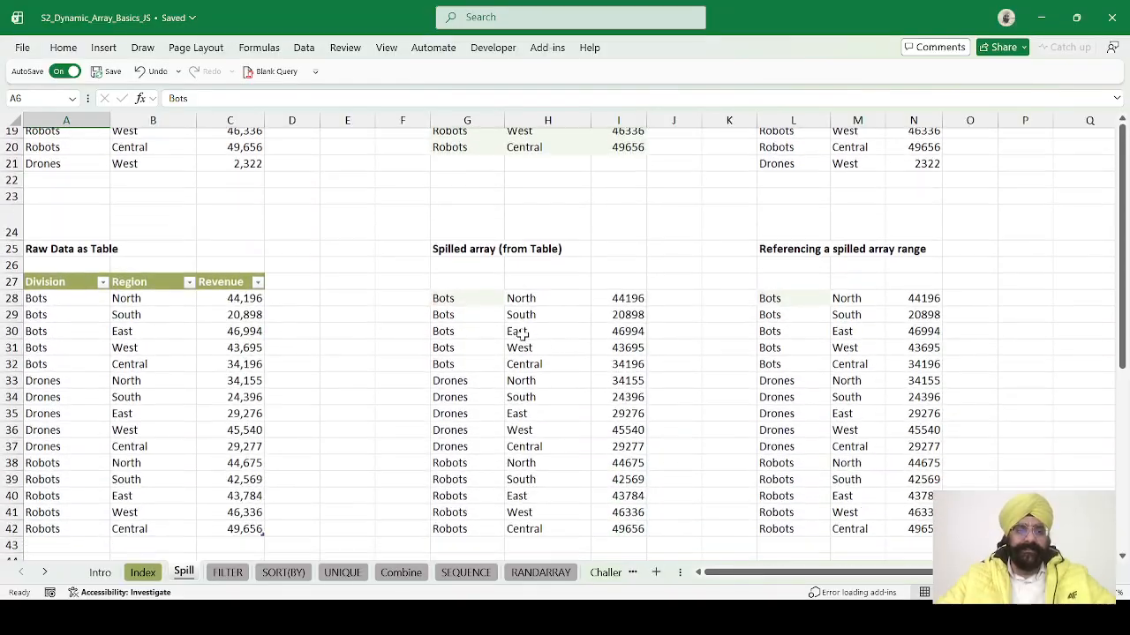
pyautogui.click(468, 239)
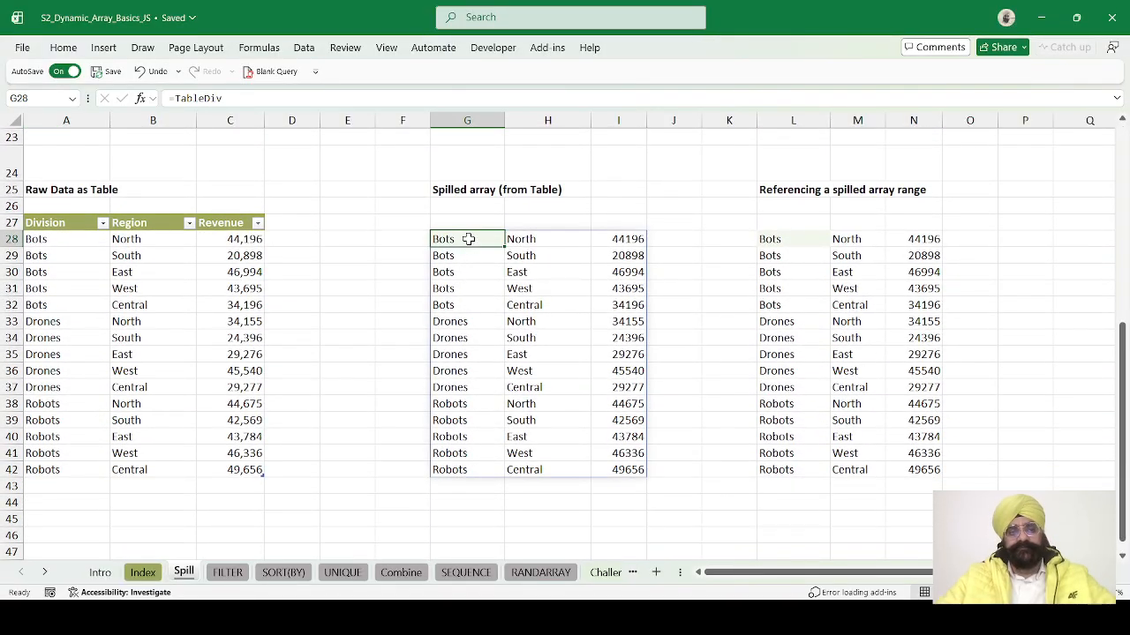
pyautogui.hotkey('ctrl', 'Right')
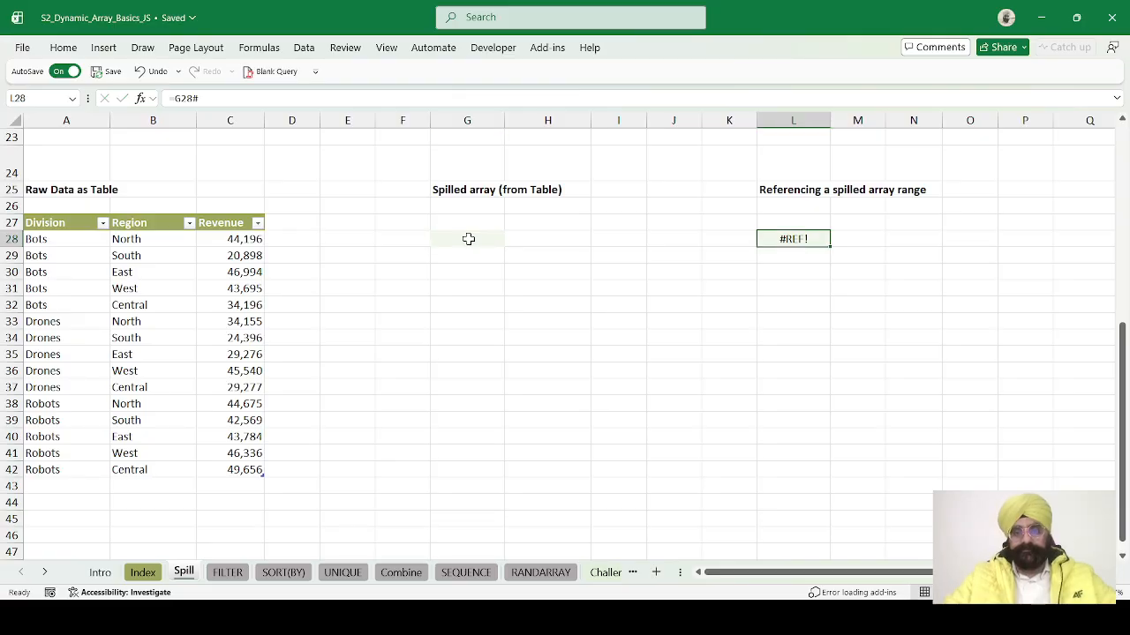
pyautogui.hotkey('ctrl', 'Right')
pyautogui.hotkey('ctrl', 'Left')
pyautogui.press('Delete')
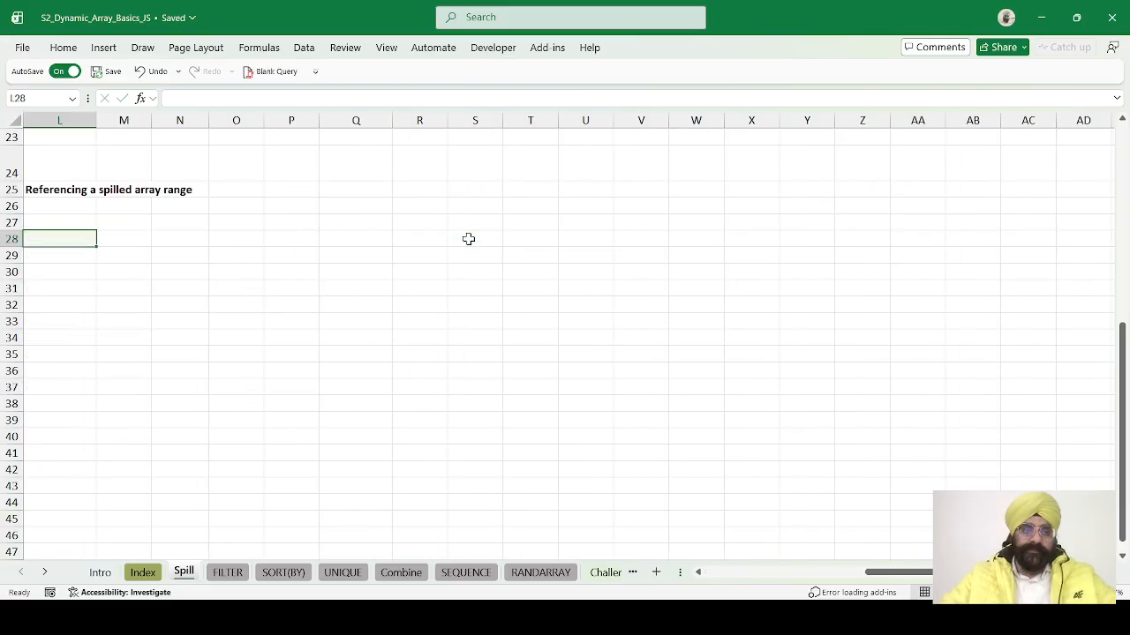
pyautogui.press('Home')
pyautogui.click(494, 382)
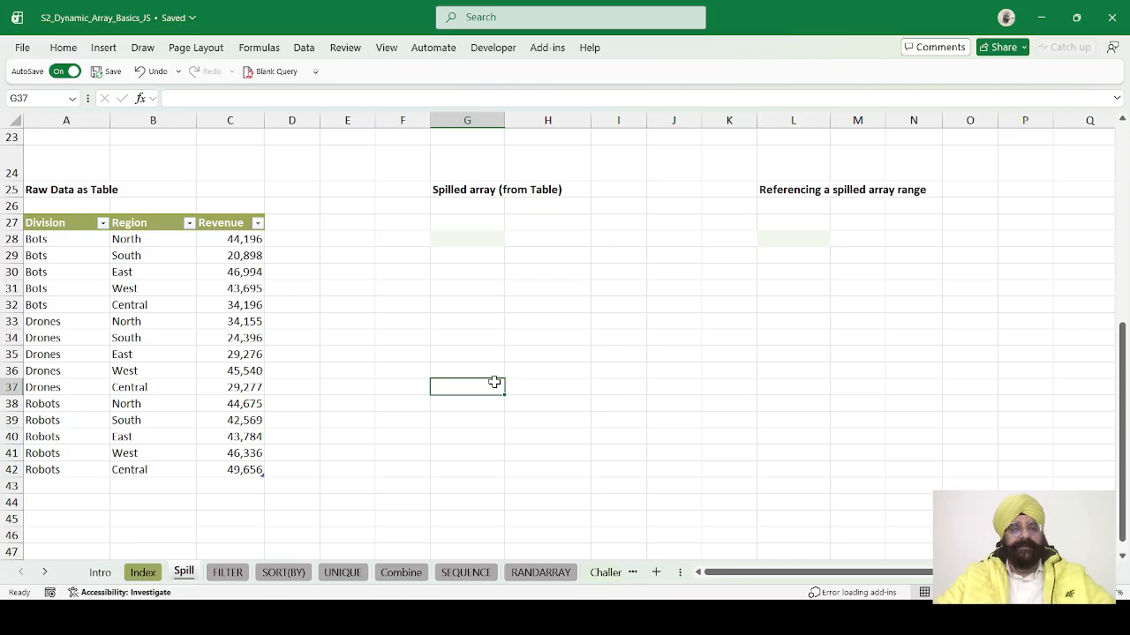
# - Select the raw data table's body A28:C42 through its name TableDiv
pyautogui.hotkey('ctrl', 'Left')
pyautogui.hotkey('ctrl', 'Left')
pyautogui.hotkey('ctrl', 'Up')
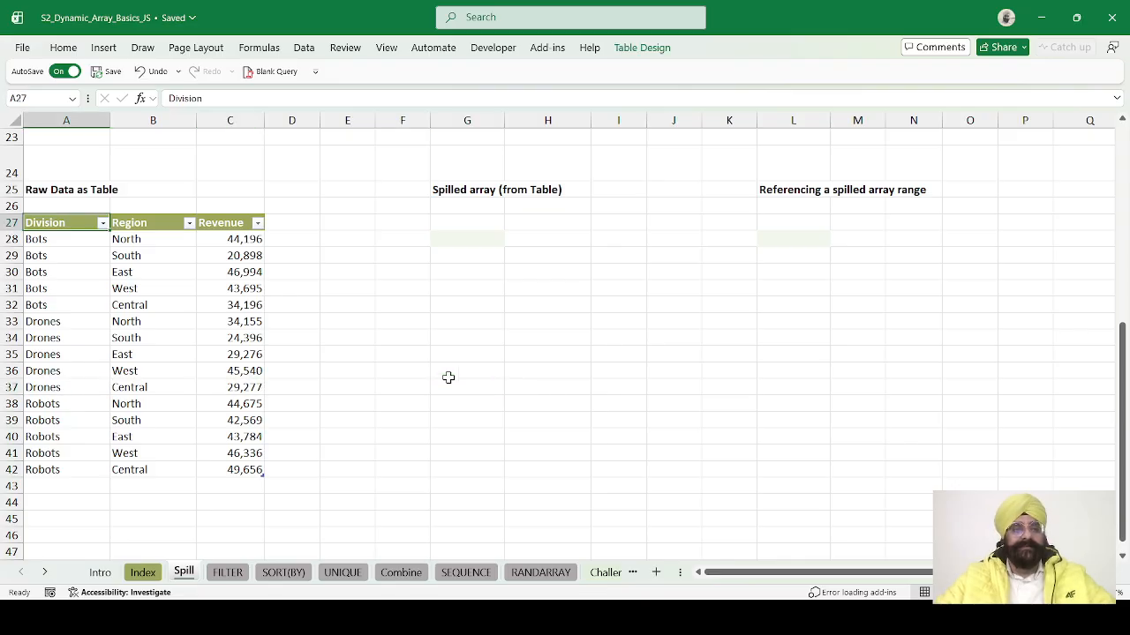
pyautogui.click(76, 102)
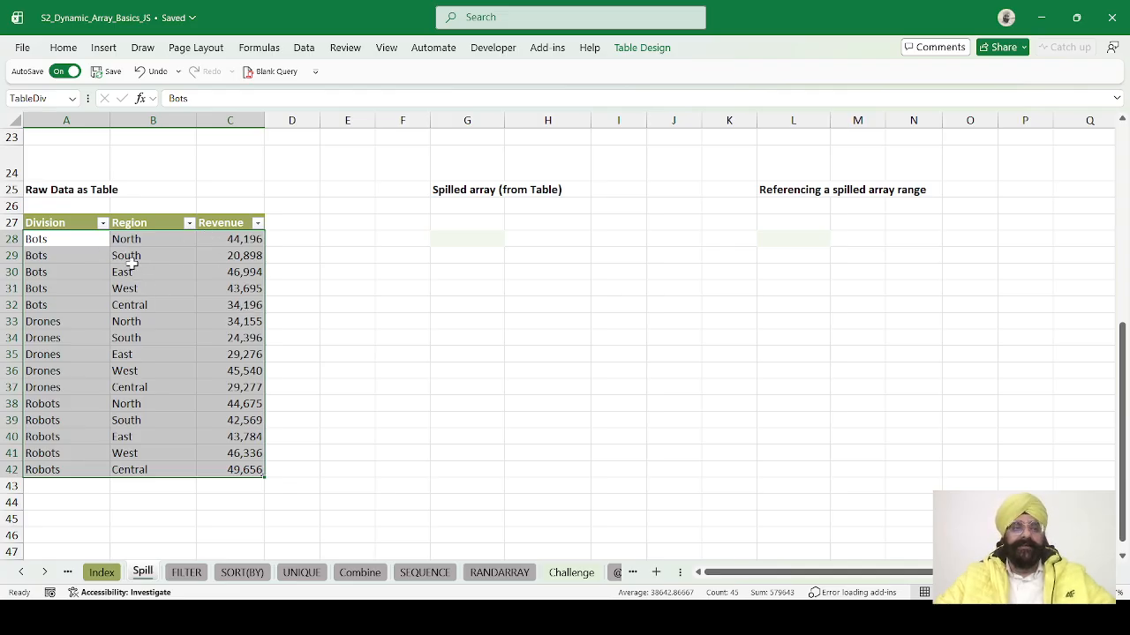
# - Enter the formula =TableDiv in G28 to spill the raw data table
pyautogui.click(451, 241)
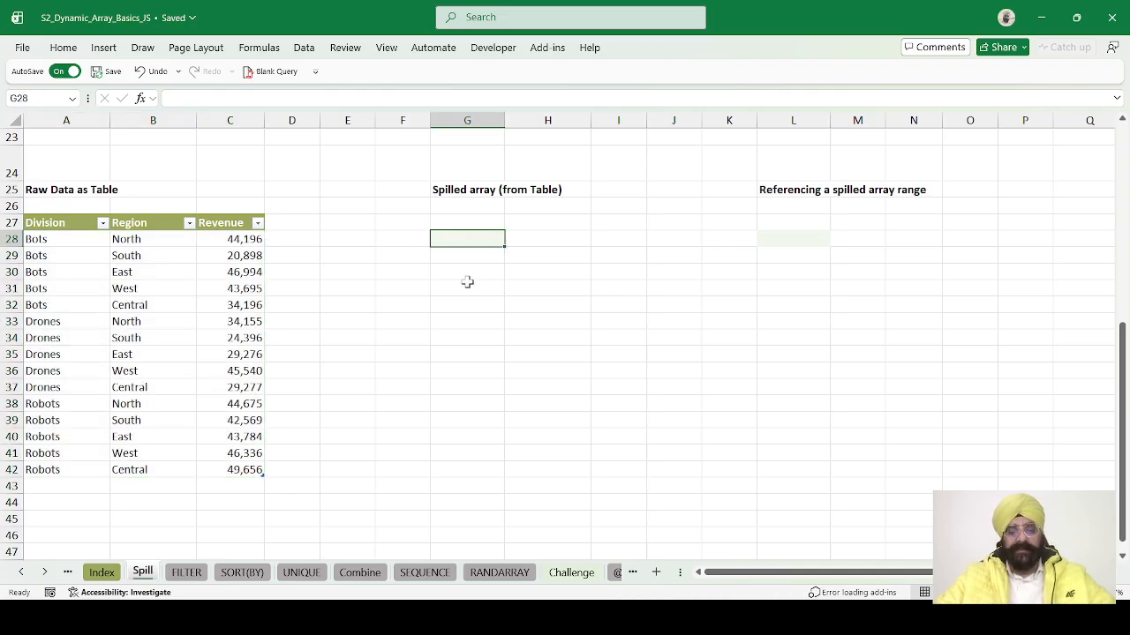
pyautogui.write('=t')
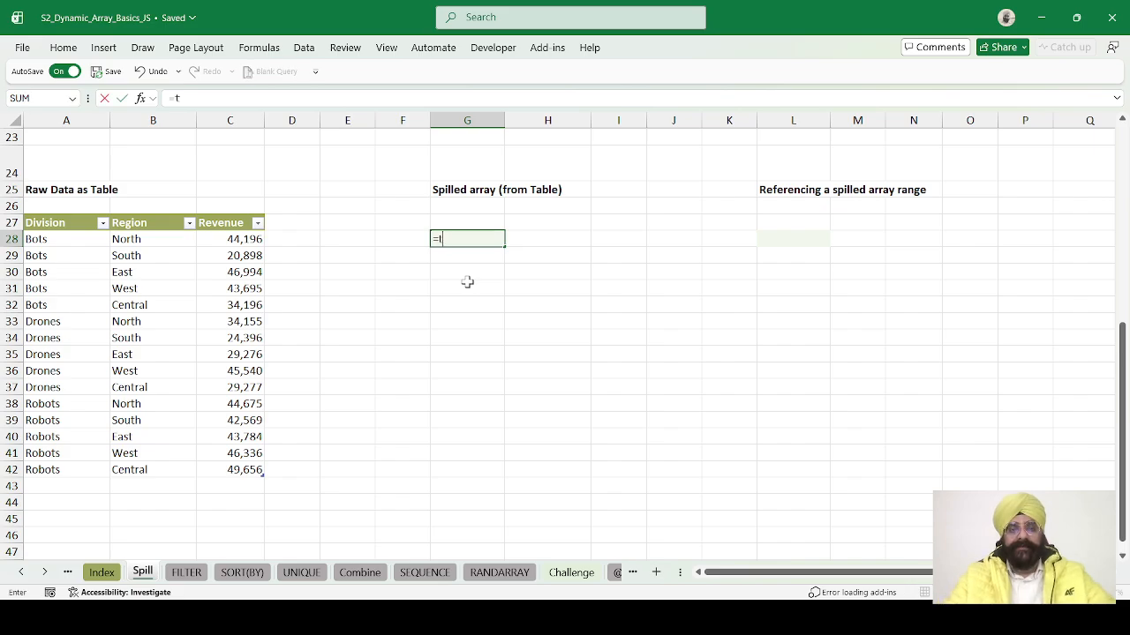
pyautogui.write('ablediv')
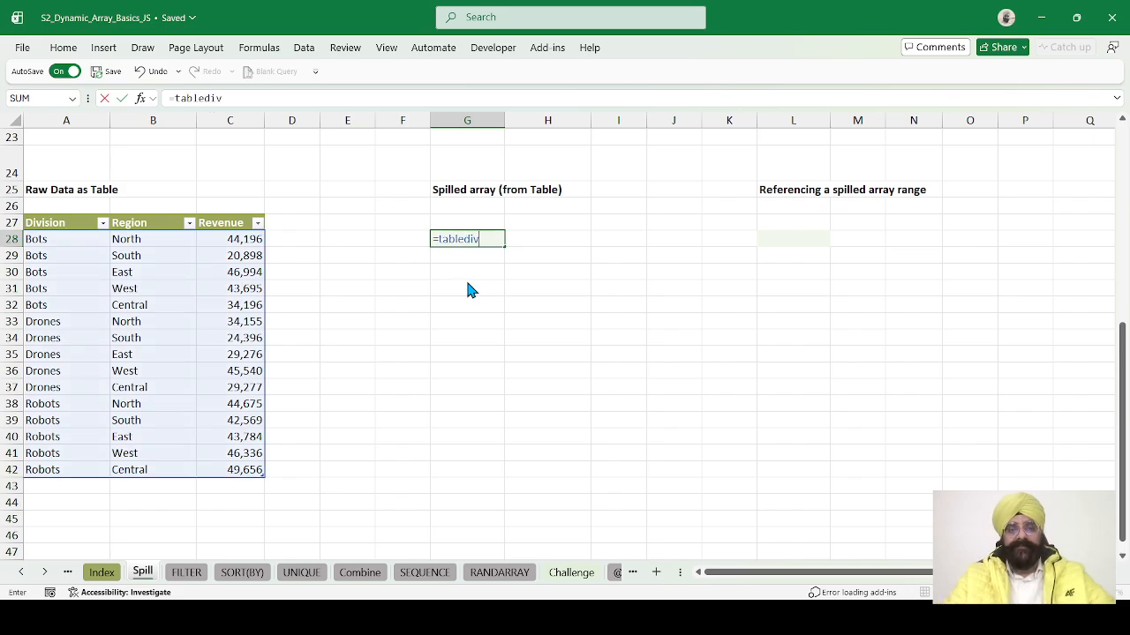
pyautogui.press('Tab')
pyautogui.press('Return')
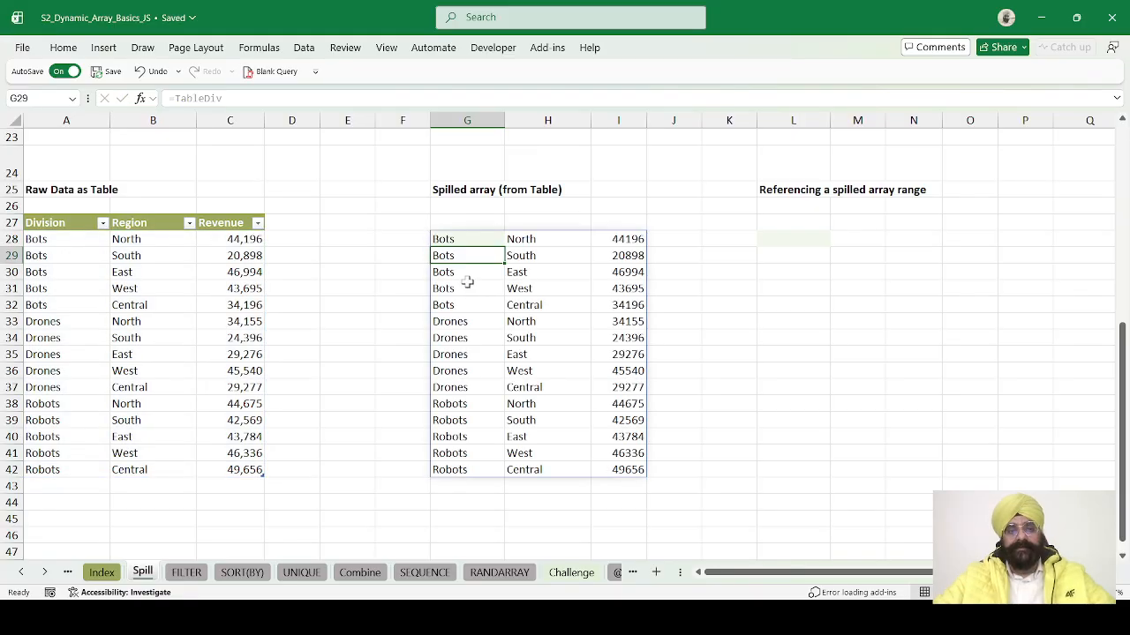
# - Select the full spilled array G28:I42, check it against the source table, and return to G28
pyautogui.press('Up')
pyautogui.hotkey('ctrl', 'shift', 'Right')
pyautogui.hotkey('ctrl', 'shift', 'Down')
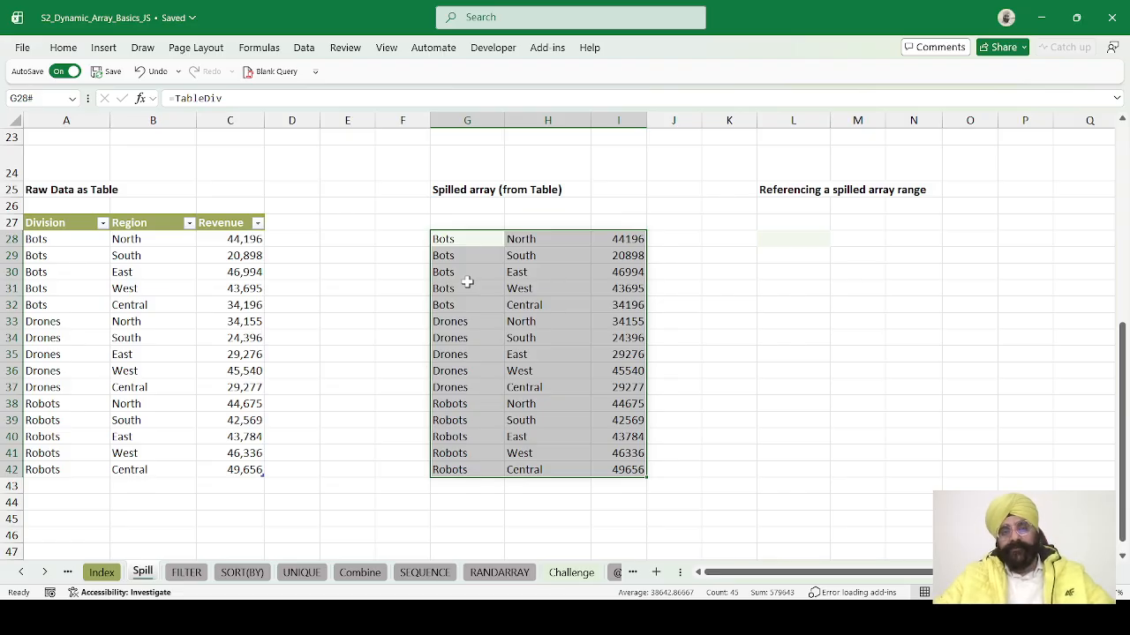
pyautogui.hotkey('ctrl', 'Left')
pyautogui.hotkey('ctrl', 'Left')
pyautogui.hotkey('ctrl', 'Right')
pyautogui.hotkey('ctrl', 'Right')
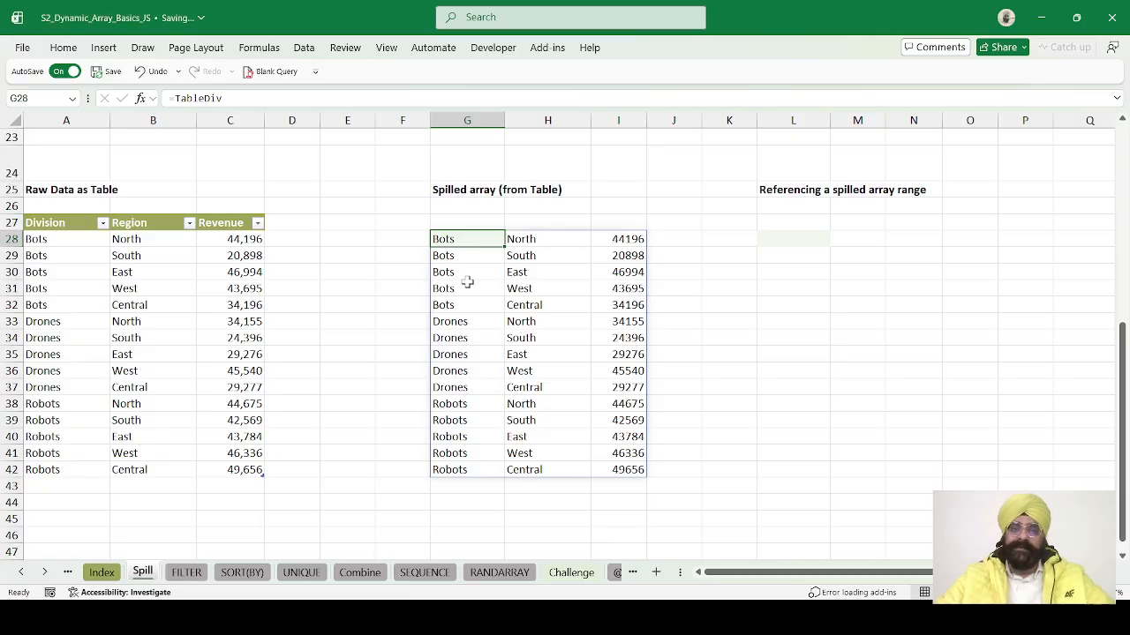
# - Highlight the spilled table array between its first row and last row 42, ending at G28
pyautogui.hotkey('ctrl', 'shift', 'Right')
pyautogui.hotkey('ctrl', 'shift', 'Down')
pyautogui.hotkey('ctrl', 'Down')
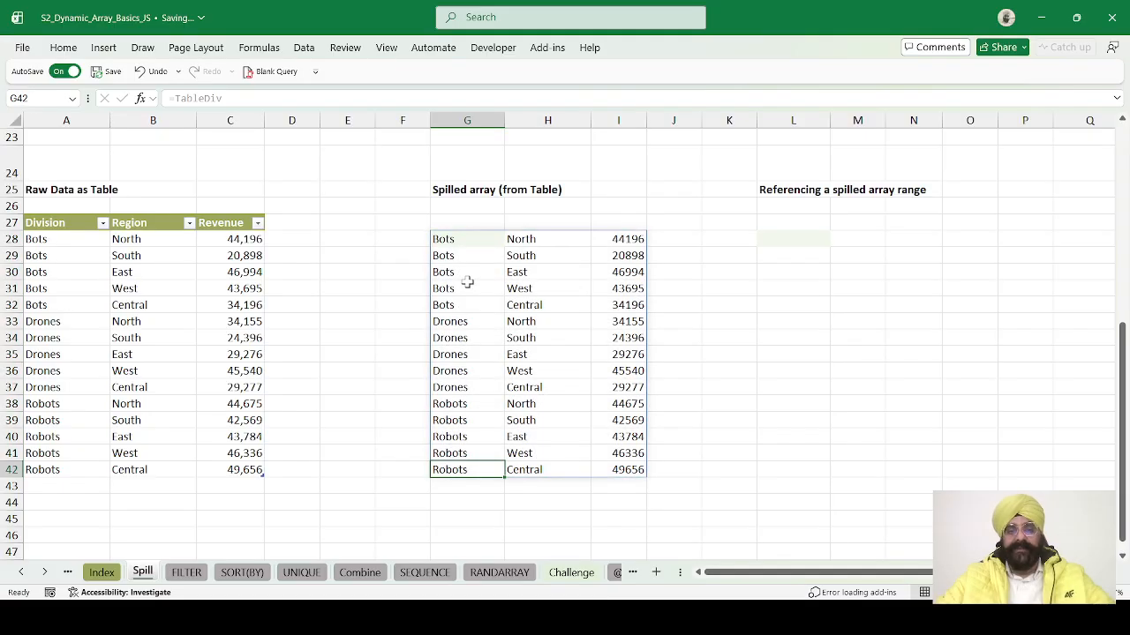
pyautogui.hotkey('ctrl', 'shift', 'Right')
pyautogui.hotkey('ctrl', 'shift', 'Up')
pyautogui.hotkey('ctrl', 'Up')
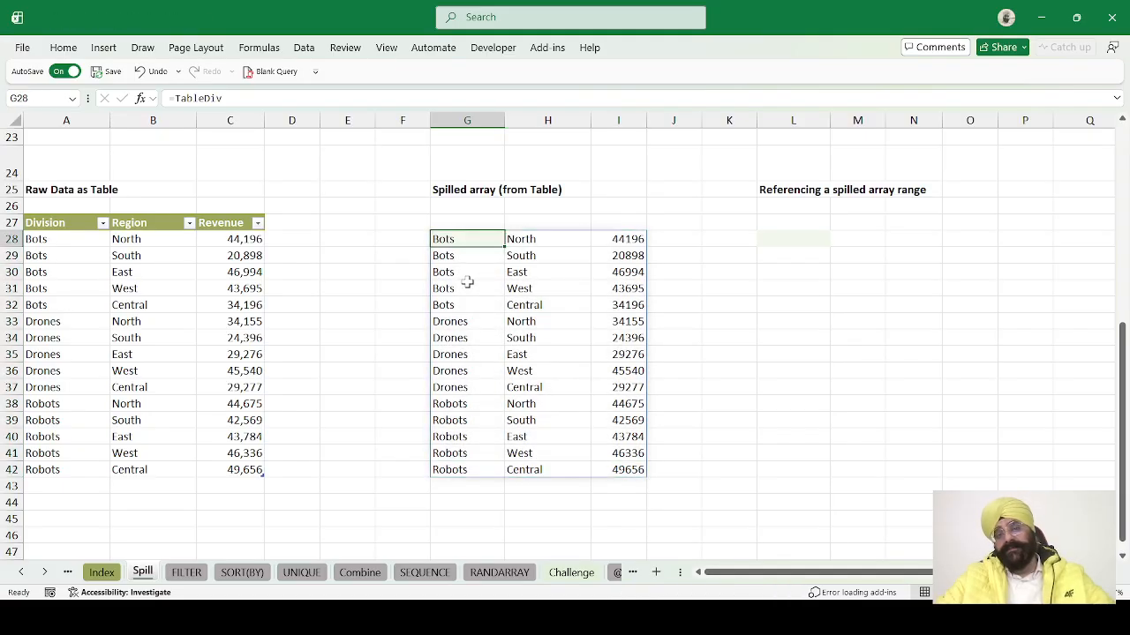
pyautogui.hotkey('ctrl', 'shift', 'Right')
pyautogui.hotkey('ctrl', 'shift', 'Down')
pyautogui.hotkey('ctrl', 'Down')
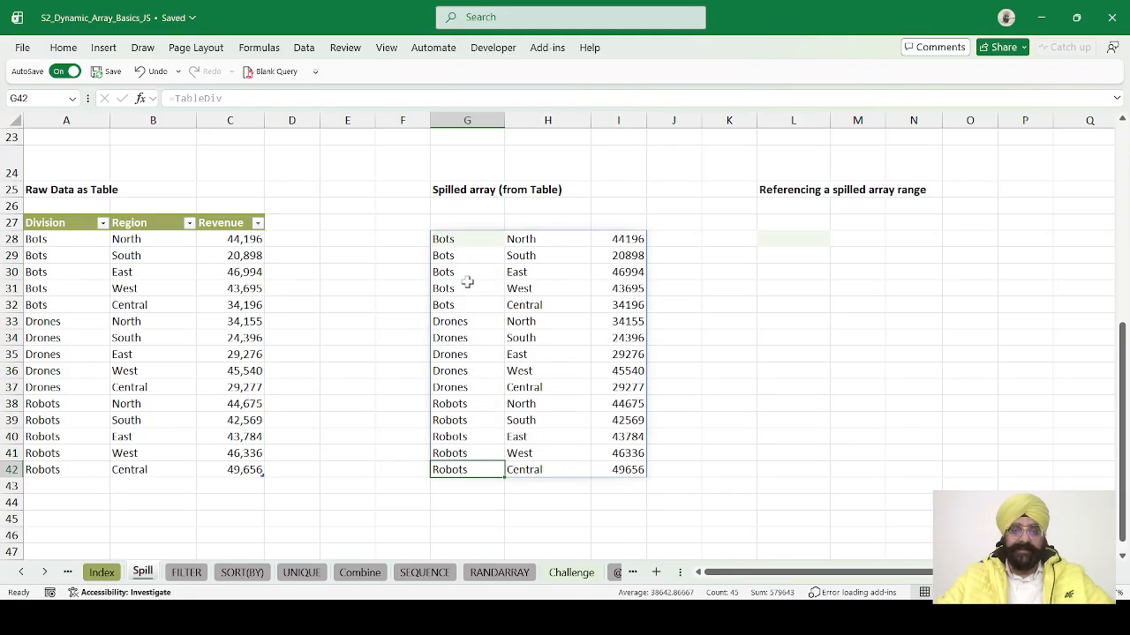
pyautogui.hotkey('ctrl', 'Up')
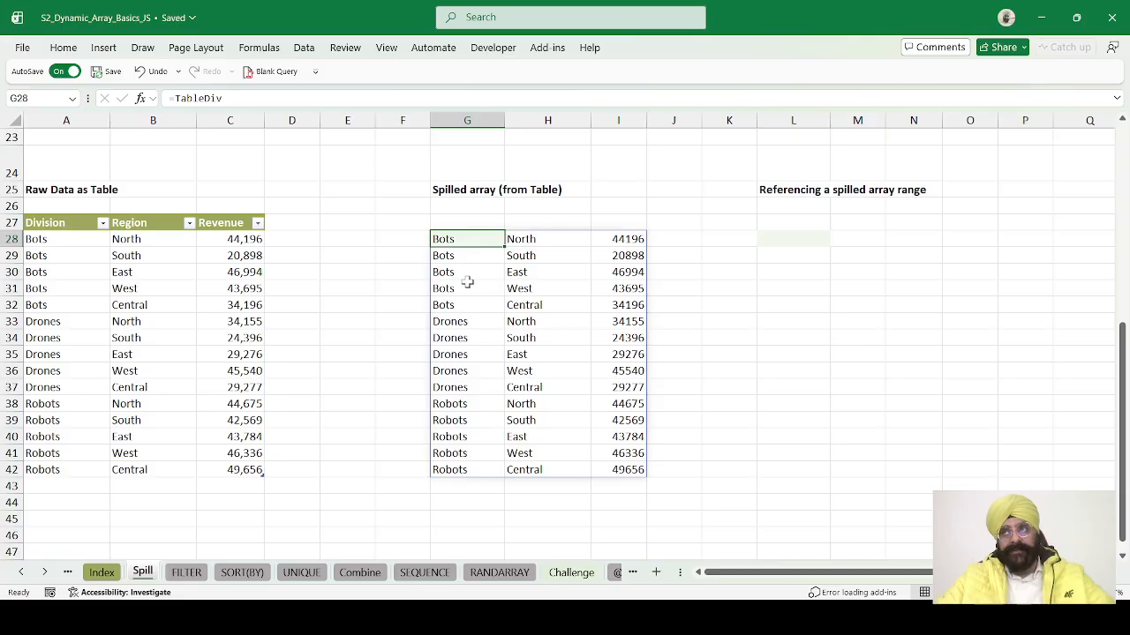
# - Highlight rows A29:C31 of the raw data table and return to its first data cell A28
pyautogui.hotkey('ctrl', 'Left')
pyautogui.press('Left')
pyautogui.press('Left')
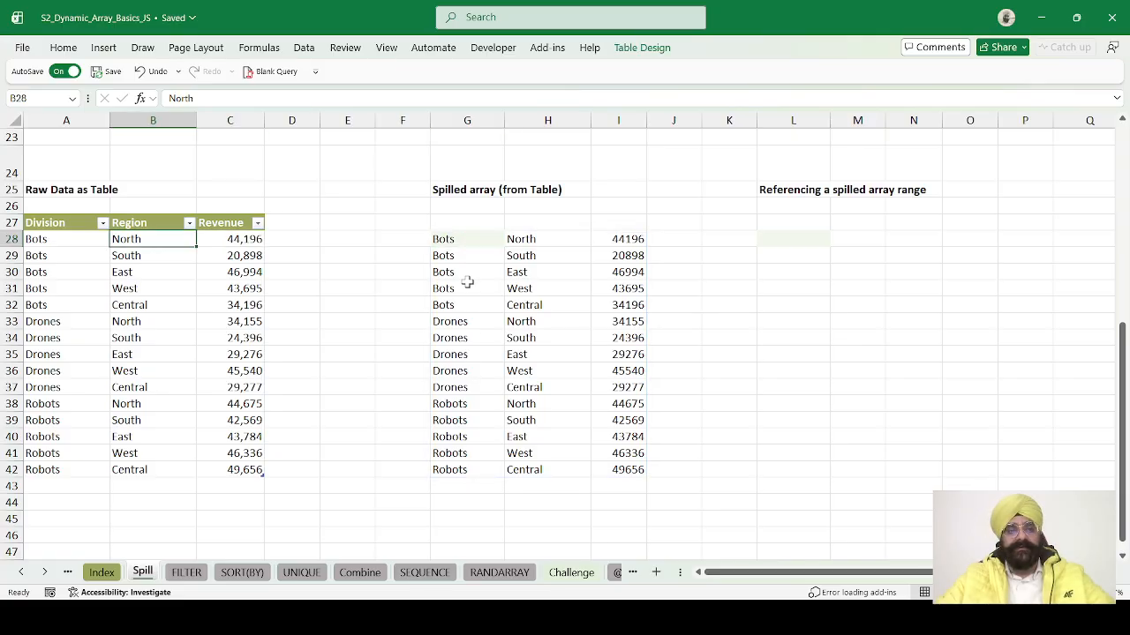
pyautogui.press('Down')
pyautogui.hotkey('shift', 'Right')
pyautogui.hotkey('shift', 'Right')
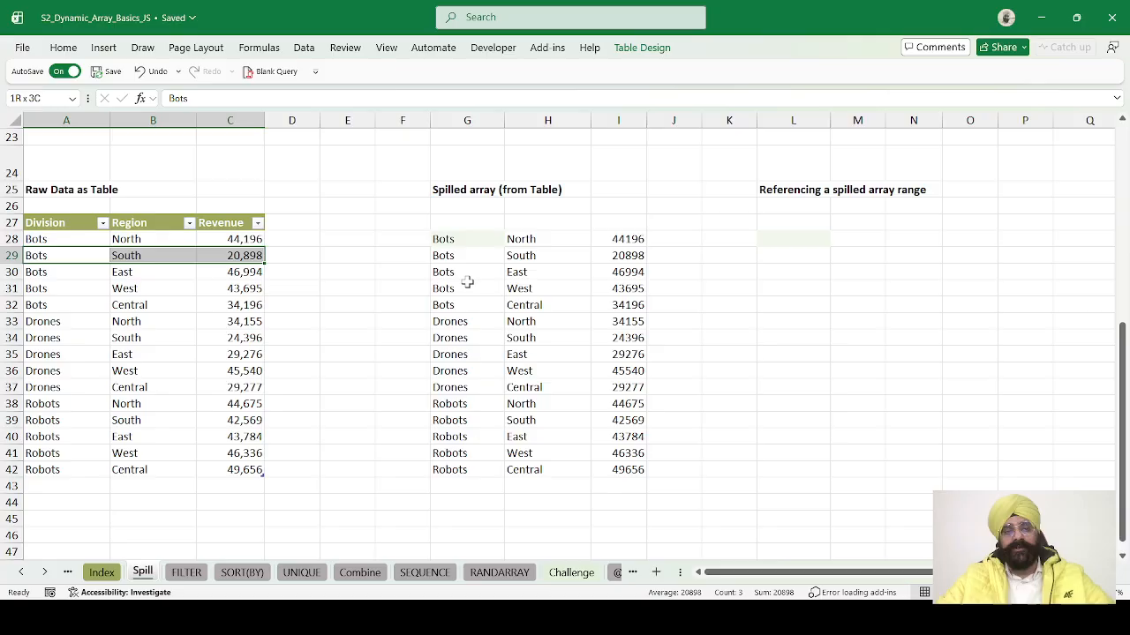
pyautogui.hotkey('shift', 'Down')
pyautogui.hotkey('shift', 'Down')
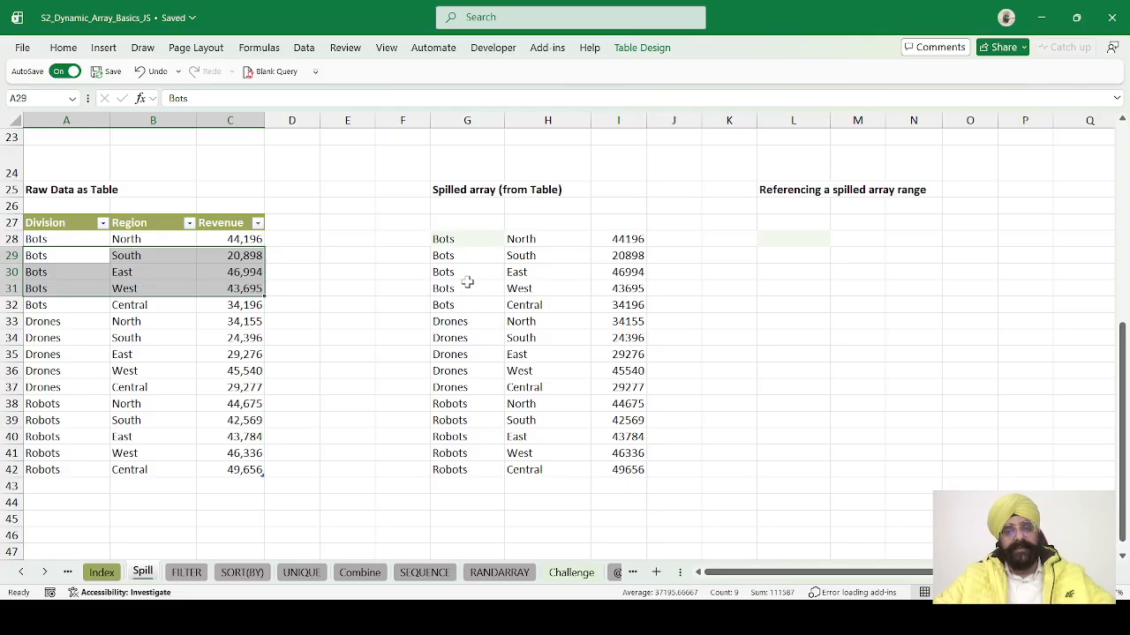
pyautogui.press('Up')
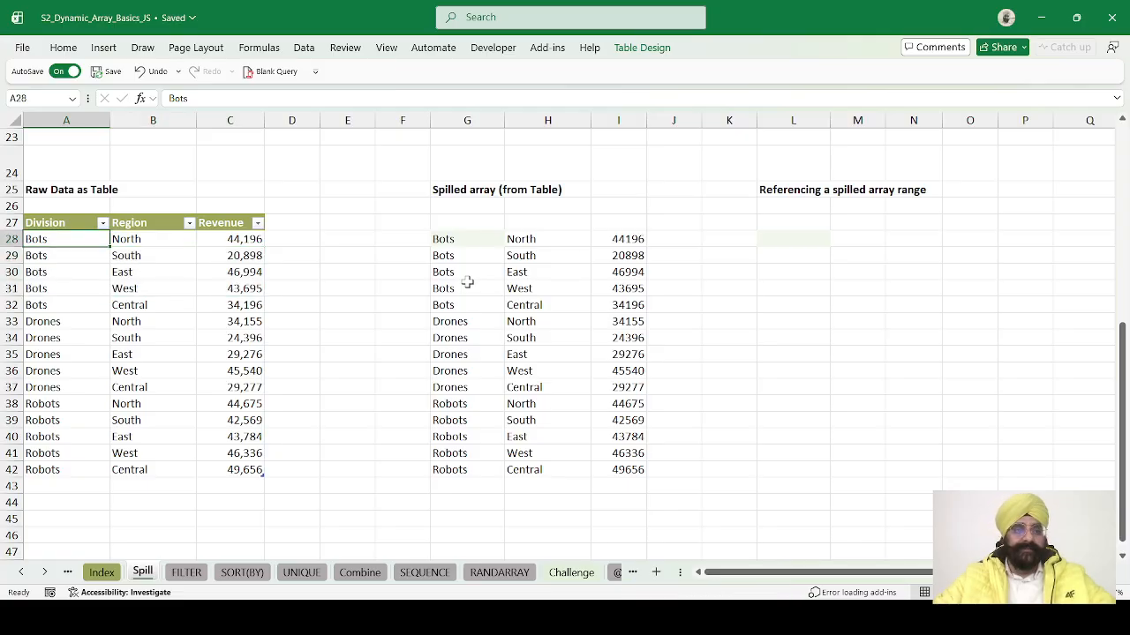
# - Select all data rows of the raw data table, A28:C42, and check its first record
pyautogui.hotkey('ctrl', 'shift', 'Down')
pyautogui.hotkey('shift', 'Right')
pyautogui.hotkey('shift', 'Right')
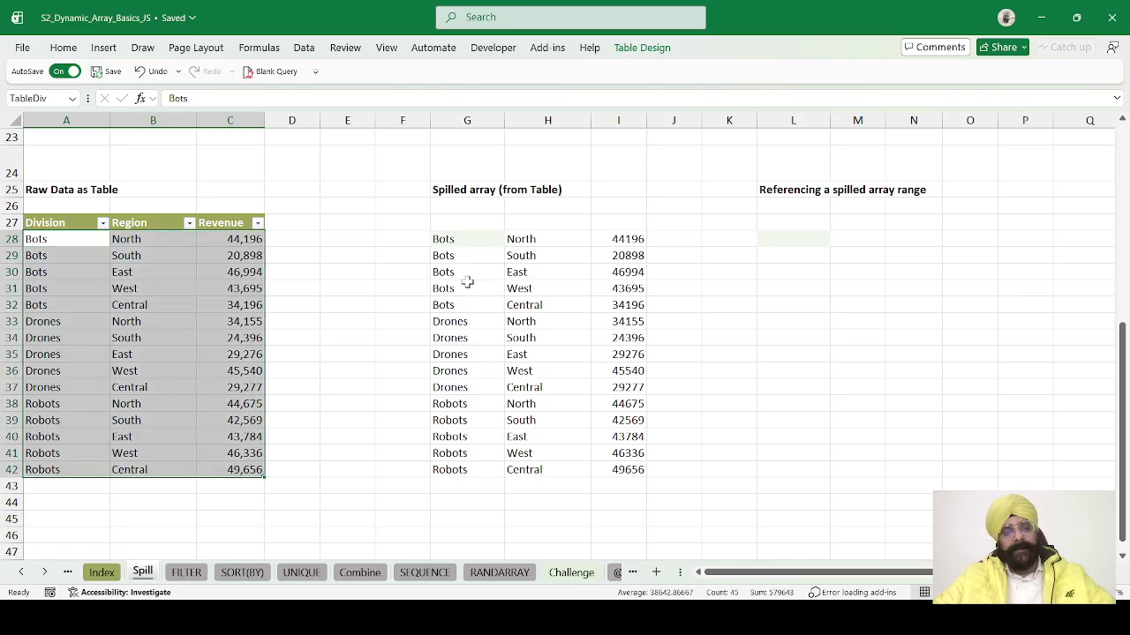
pyautogui.press('Left')
pyautogui.hotkey('ctrl', 'shift', 'Right')
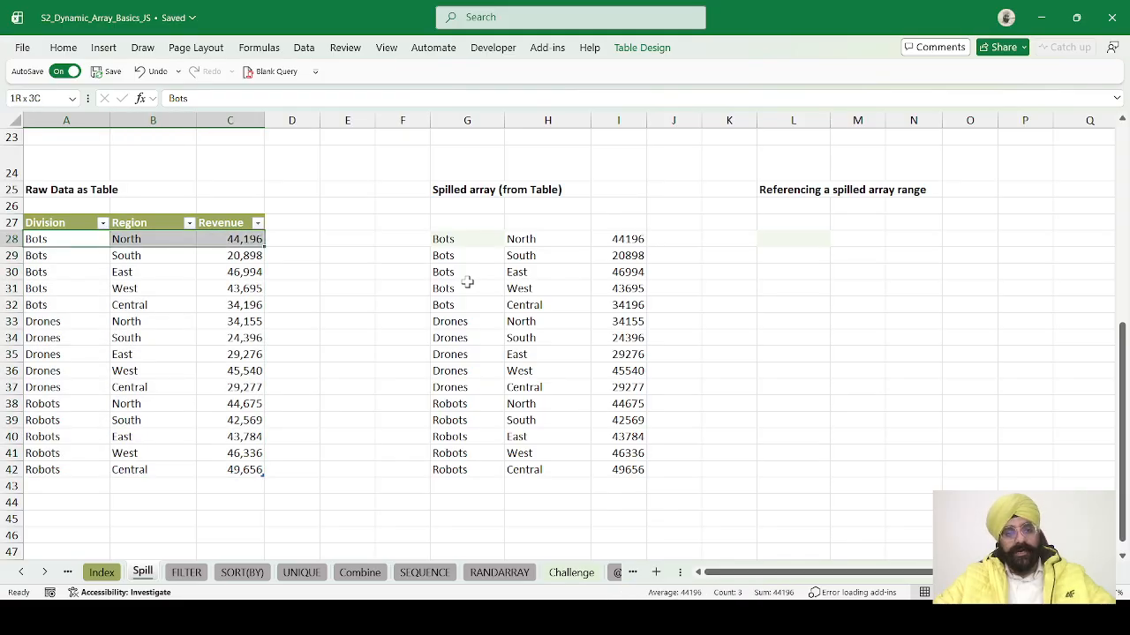
pyautogui.hotkey('ctrl', 'shift', 'Down')
# - Select the array spilled from the table, G28:I42, and return to its formula cell G28
pyautogui.press('Right')
pyautogui.press('Right')
pyautogui.press('Right')
pyautogui.press('Right')
pyautogui.press('Right')
pyautogui.press('Right')
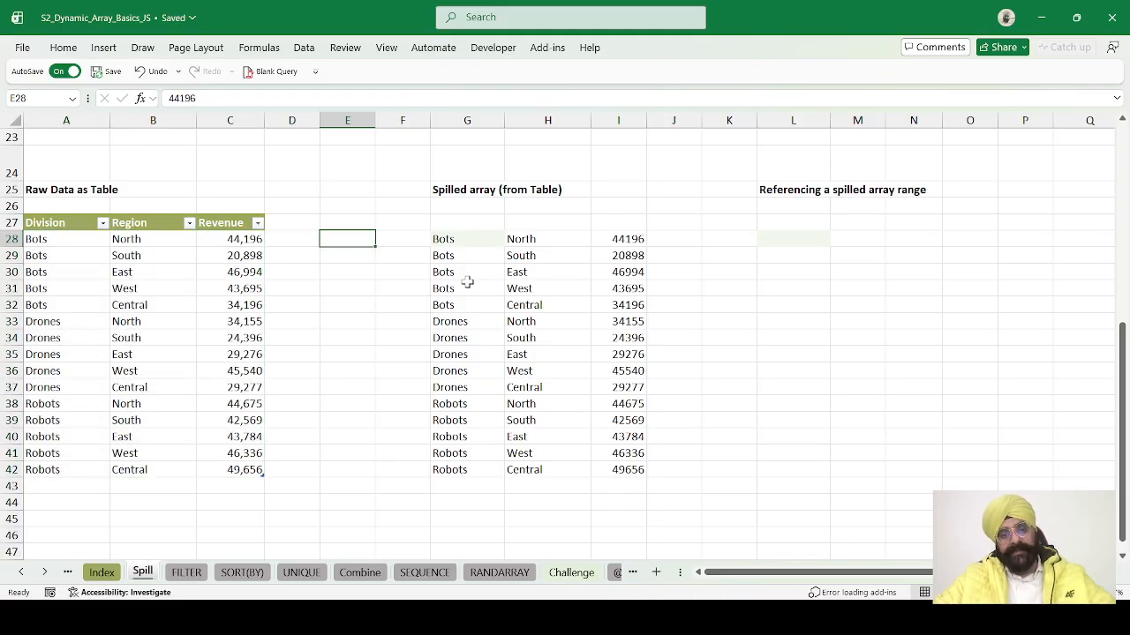
pyautogui.hotkey('ctrl', 'shift', 'Right')
pyautogui.hotkey('ctrl', 'shift', 'Down')
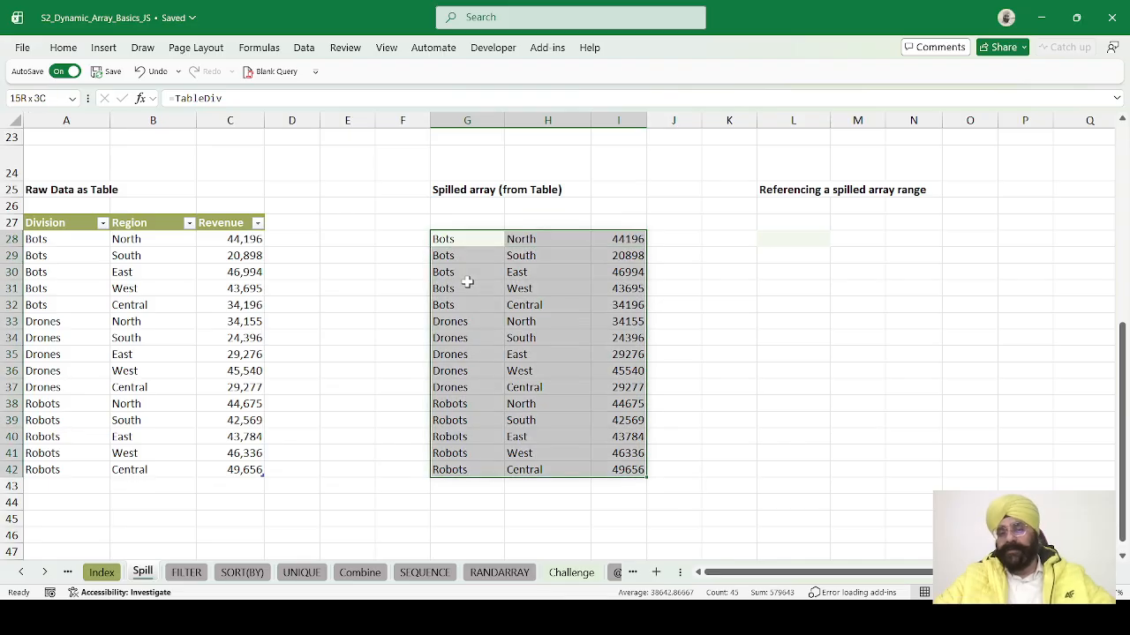
pyautogui.hotkey('ctrl', 'Down')
pyautogui.hotkey('ctrl', 'Up')
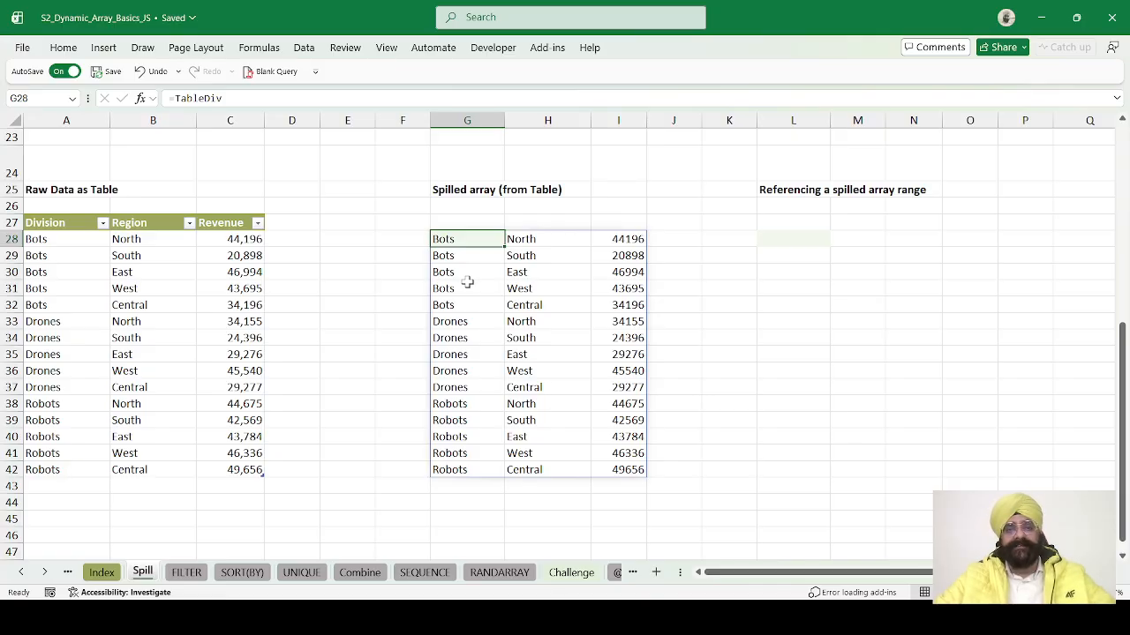
# - Check the formula shown in spilled cell H28, and highlight the complete array G28:I42 again
pyautogui.hotkey('ctrl', 'shift', 'Right')
pyautogui.hotkey('ctrl', 'shift', 'Down')
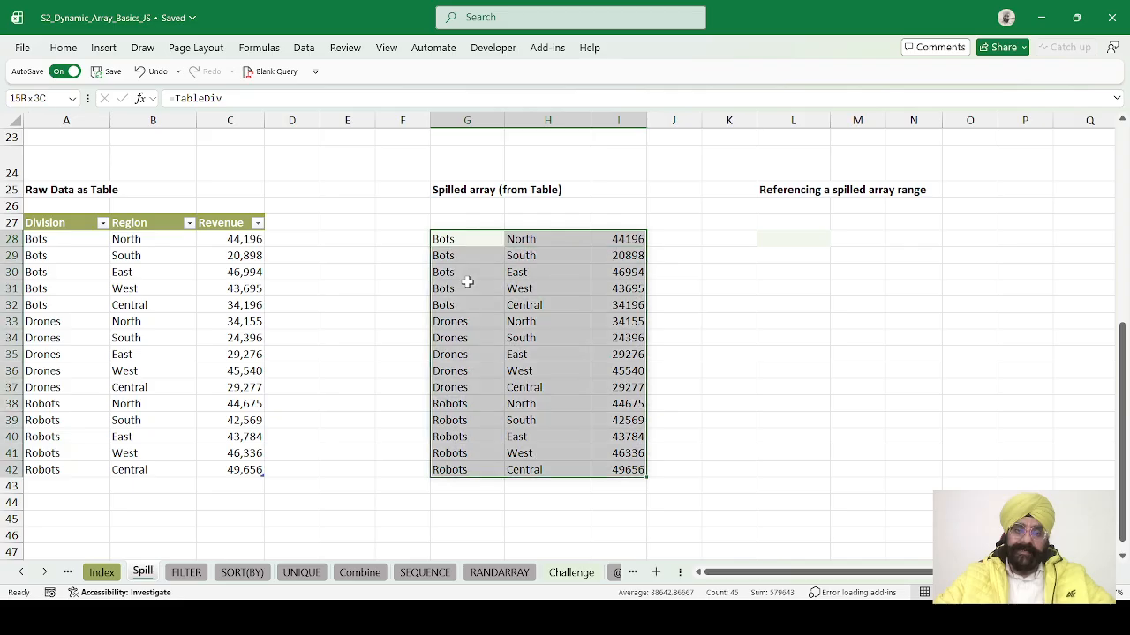
pyautogui.hotkey('ctrl', 'Up')
pyautogui.hotkey('ctrl', 'Down')
pyautogui.press('Right')
pyautogui.press('Right')
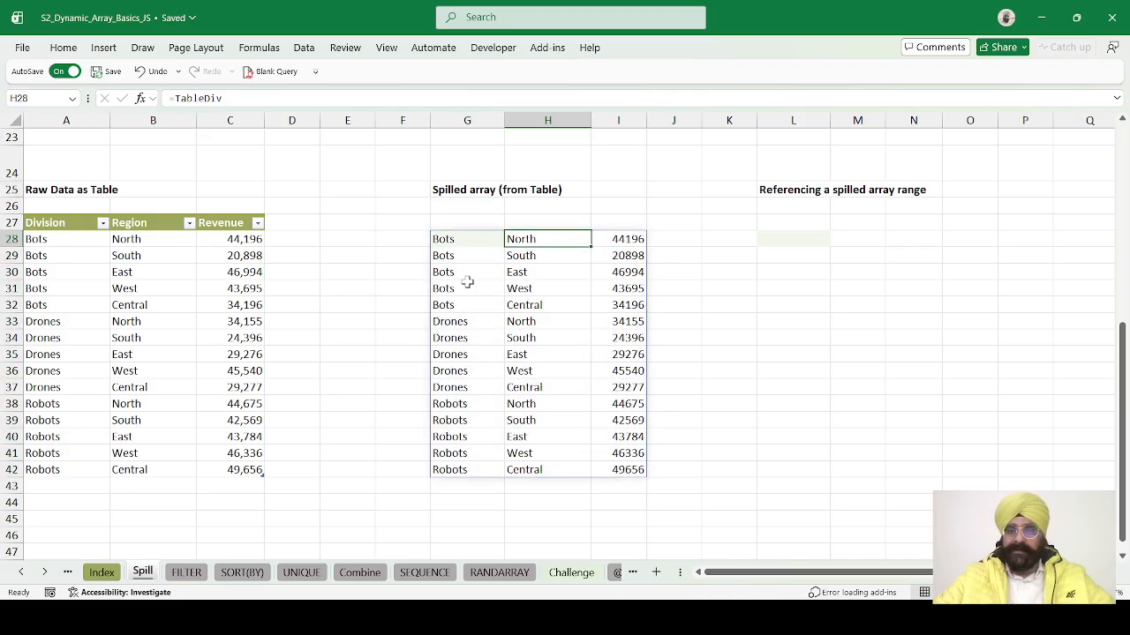
pyautogui.hotkey('ctrl', 'Left')
pyautogui.hotkey('ctrl', 'shift', 'Right')
pyautogui.hotkey('ctrl', 'shift', 'Down')
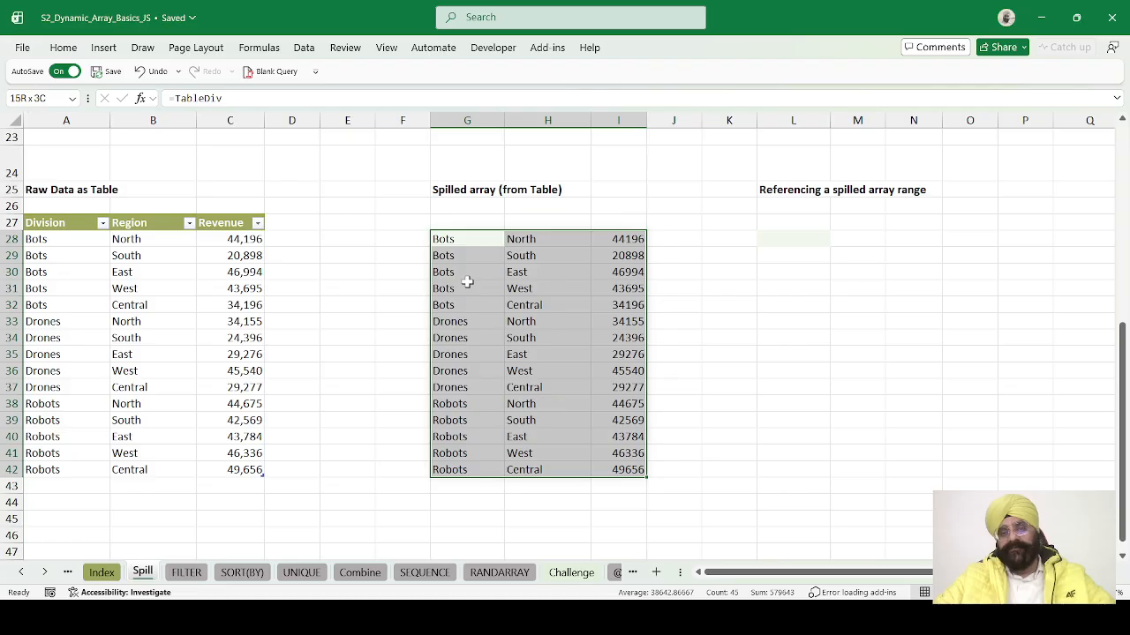
pyautogui.press('Down')
pyautogui.press('Up')
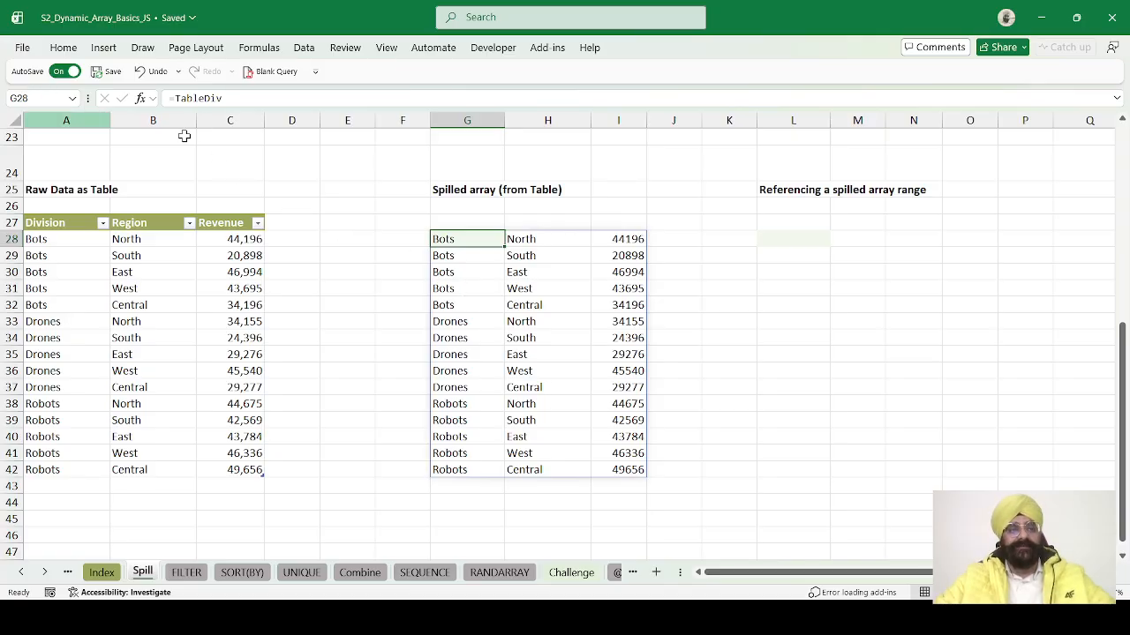
# - Enter the plain single-cell reference =G28 in cell L28 and check the formula it holds
pyautogui.click(782, 239)
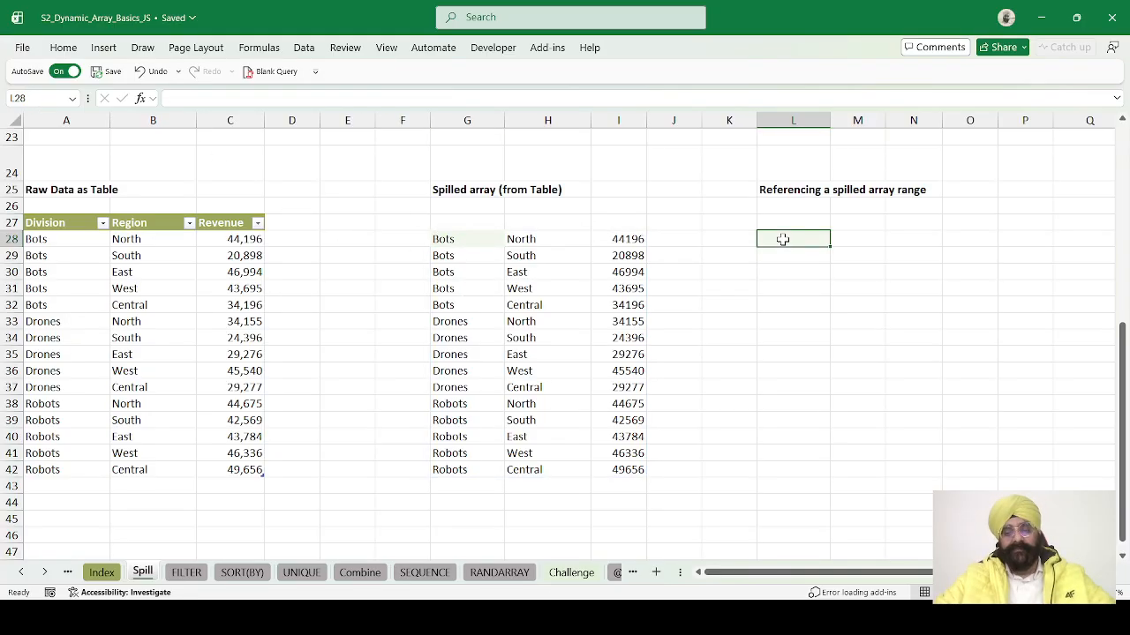
pyautogui.write('=')
pyautogui.press('Left')
pyautogui.press('Left')
pyautogui.press('Left')
pyautogui.press('Left')
pyautogui.press('Left')
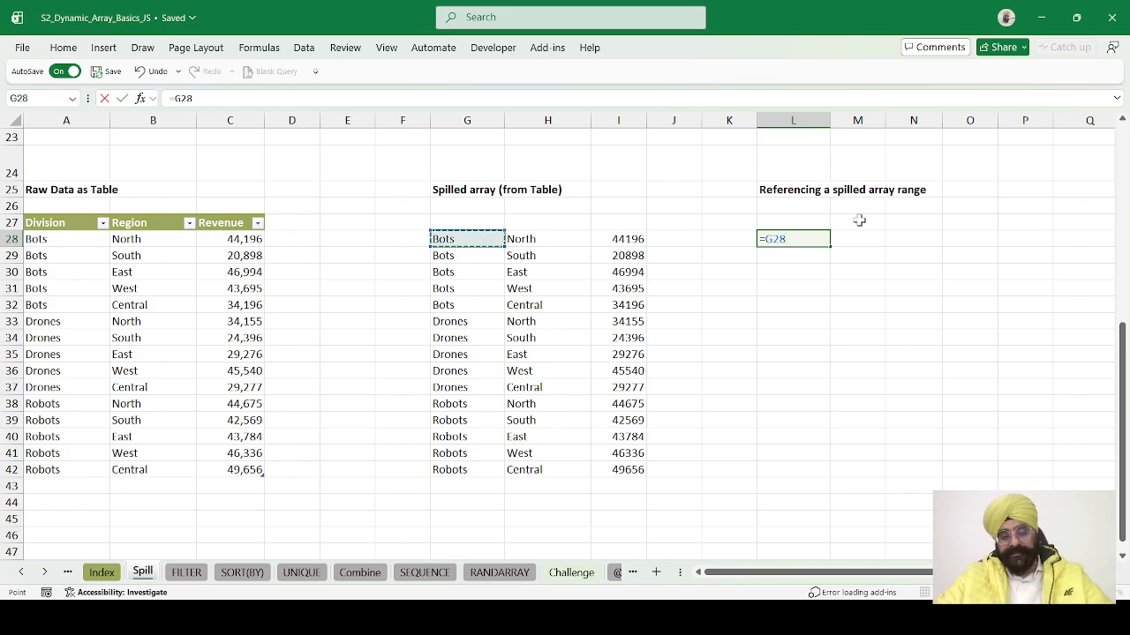
pyautogui.press('Return')
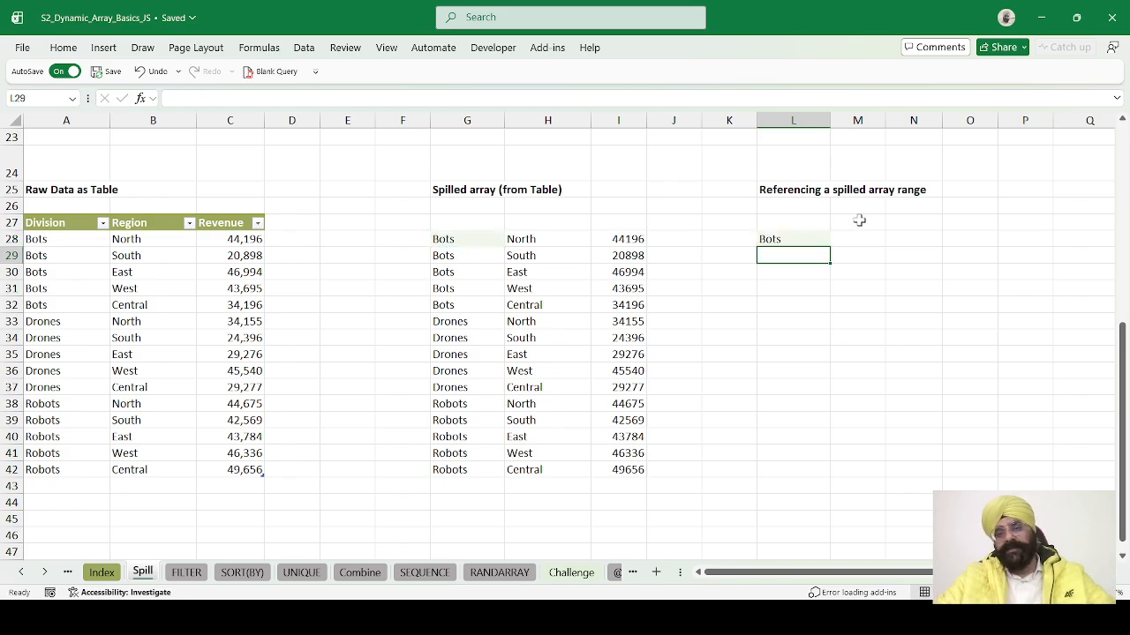
pyautogui.press('Up')
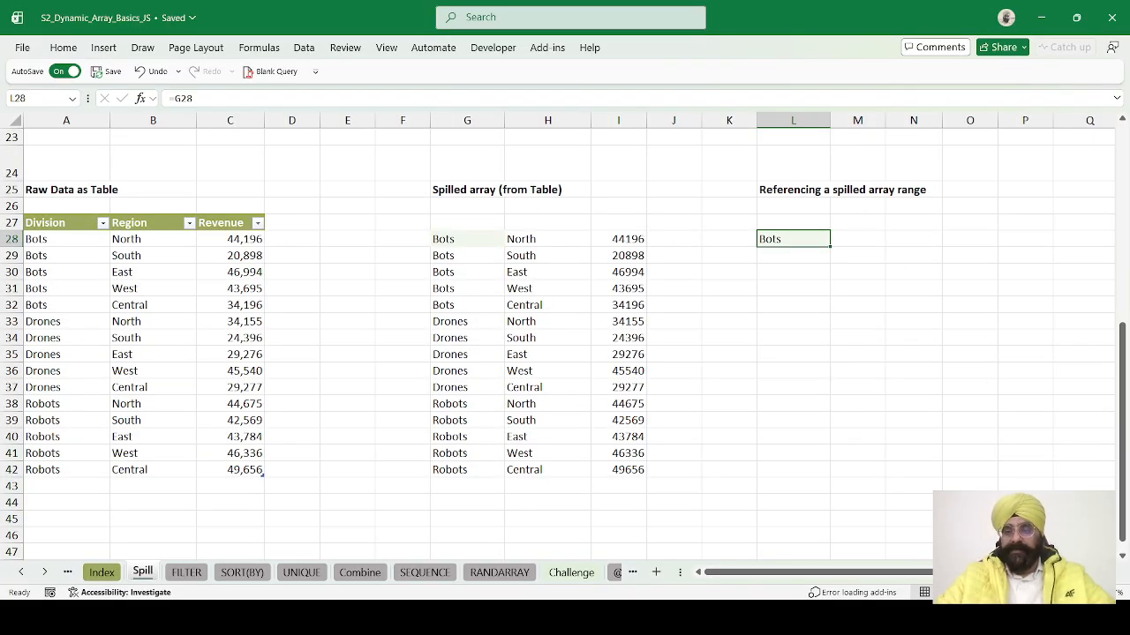
pyautogui.press('Up')
pyautogui.press('Down')
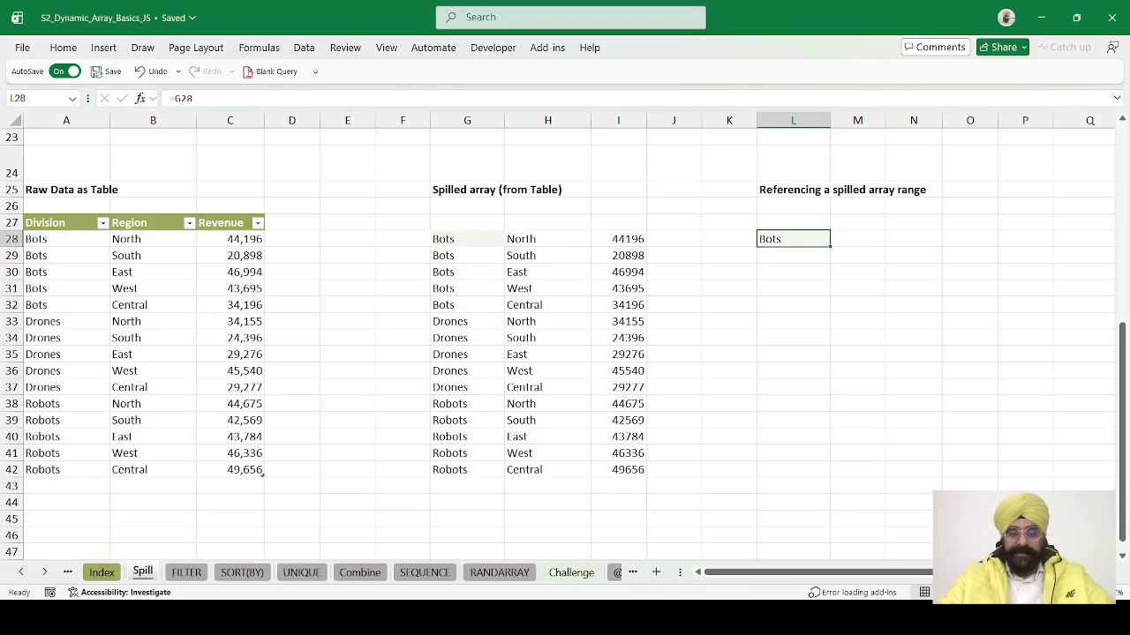
# - Replace the formula in L28 with the spilled range reference =G28#
pyautogui.write('=')
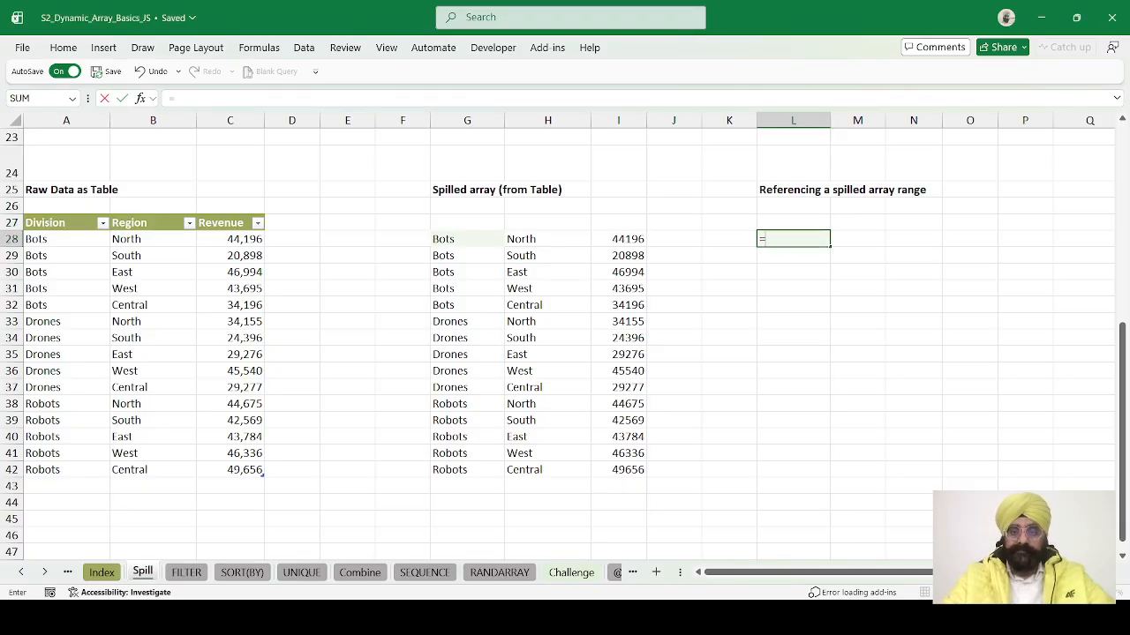
pyautogui.click(484, 243)
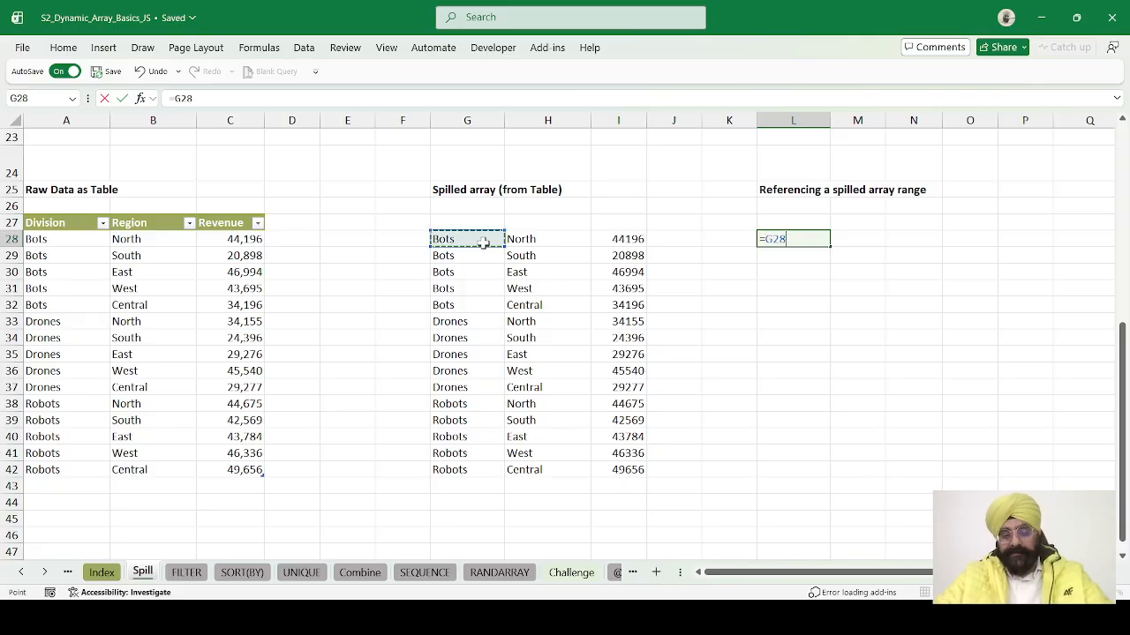
pyautogui.write('#')
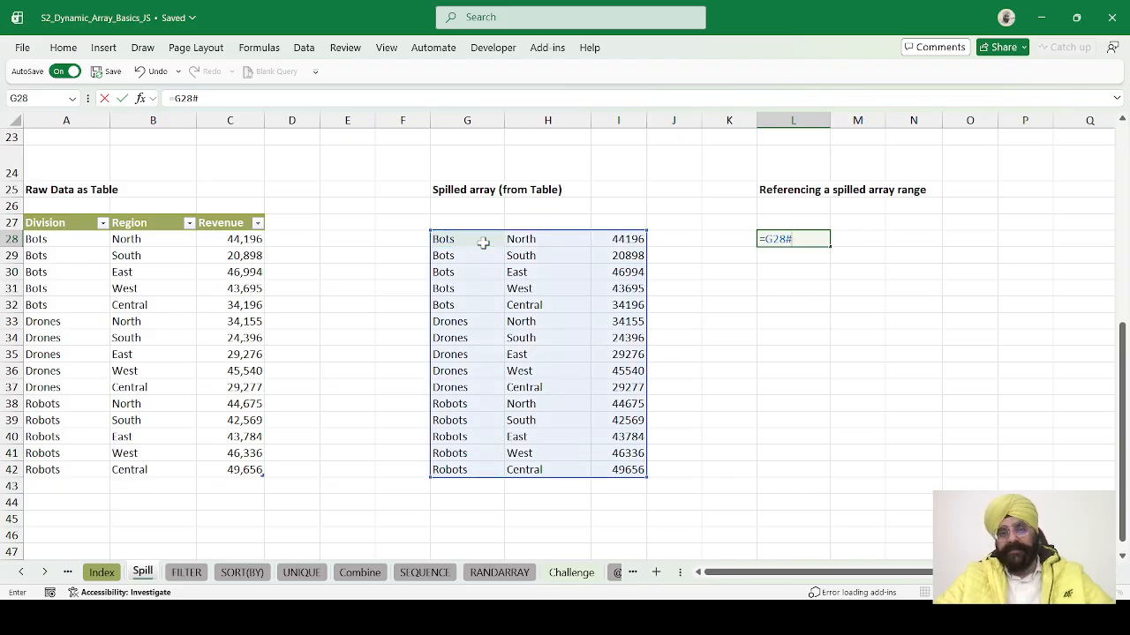
pyautogui.hotkey('ctrl', 'Return')
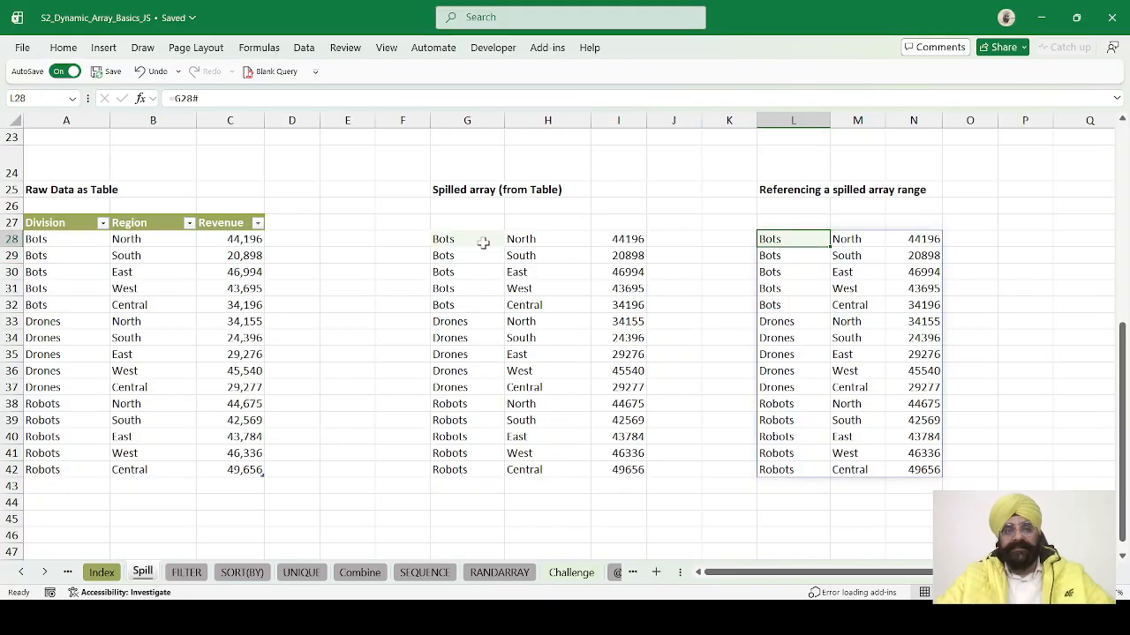
# - Check the source array's formula across G28:I28 and return to the referencing formula in L28
pyautogui.hotkey('ctrl', 'Left')
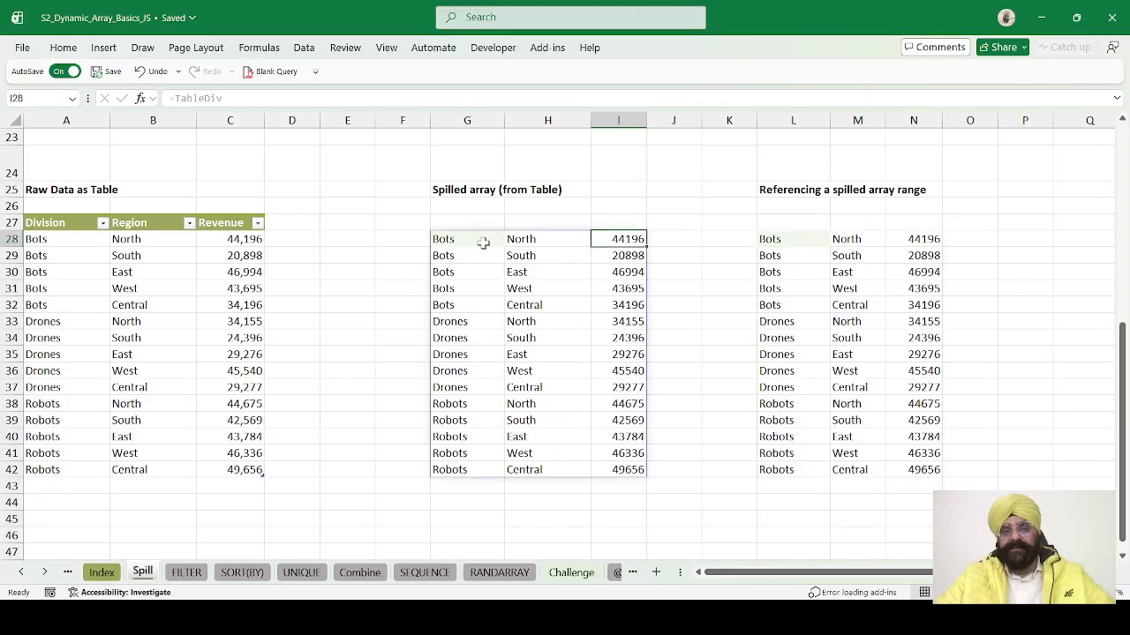
pyautogui.press('Left')
pyautogui.press('Left')
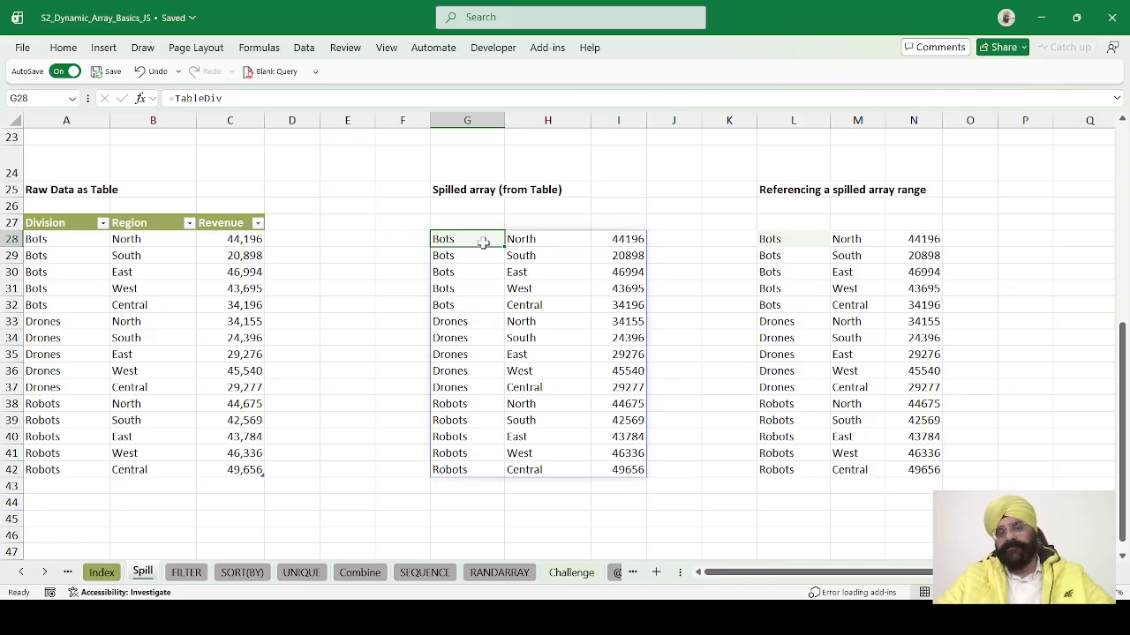
pyautogui.hotkey('ctrl', 'Right')
pyautogui.hotkey('ctrl', 'Left')
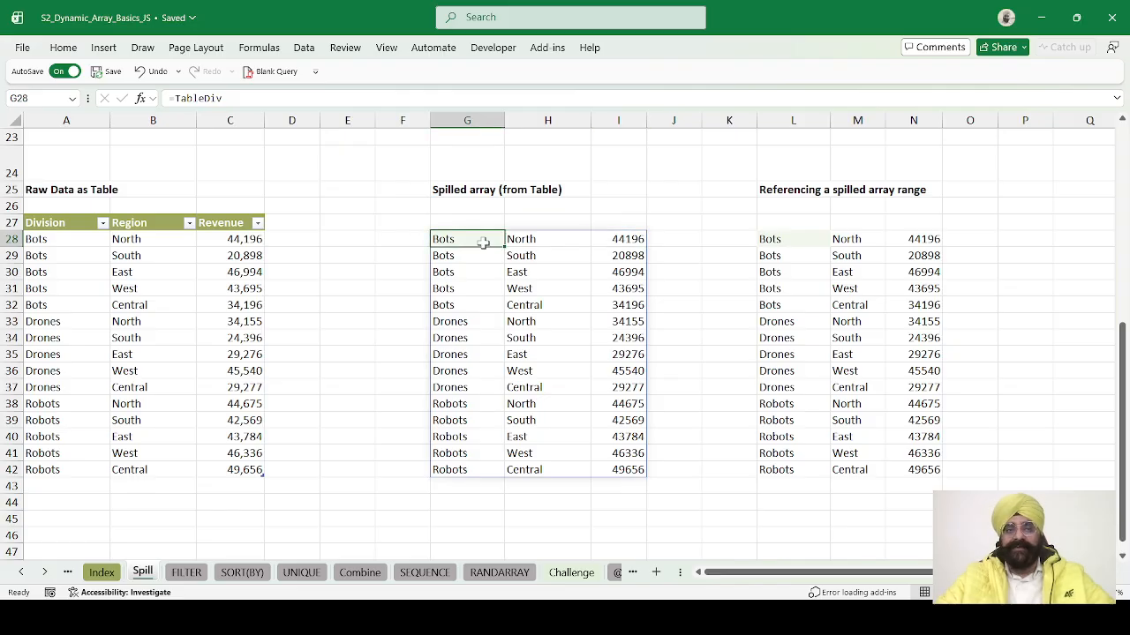
pyautogui.hotkey('ctrl', 'Right')
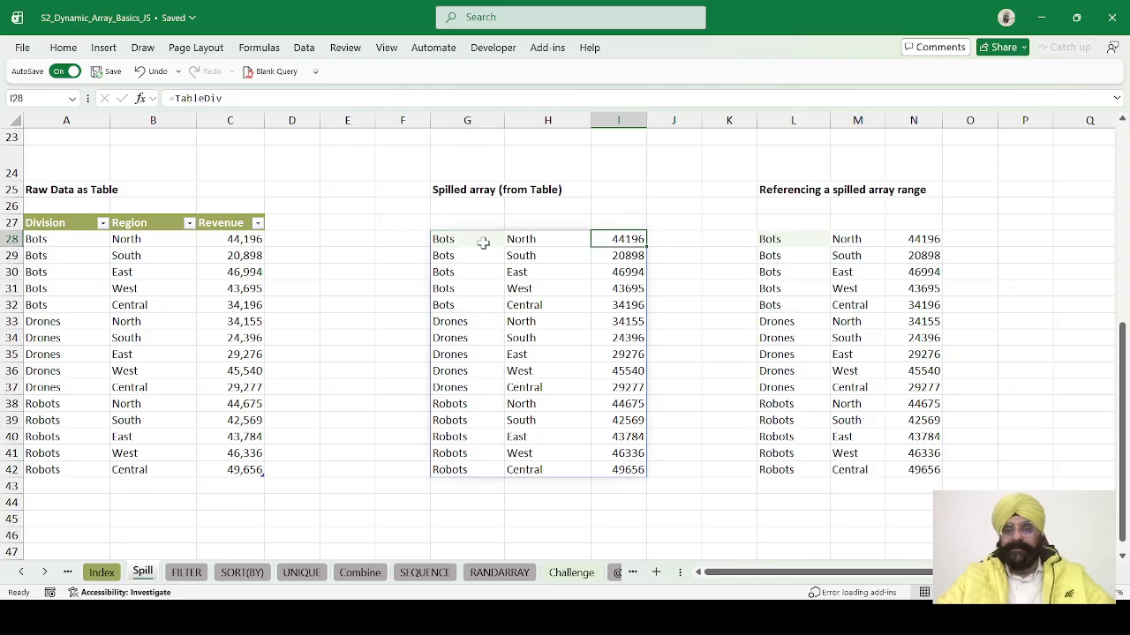
pyautogui.hotkey('ctrl', 'Right')
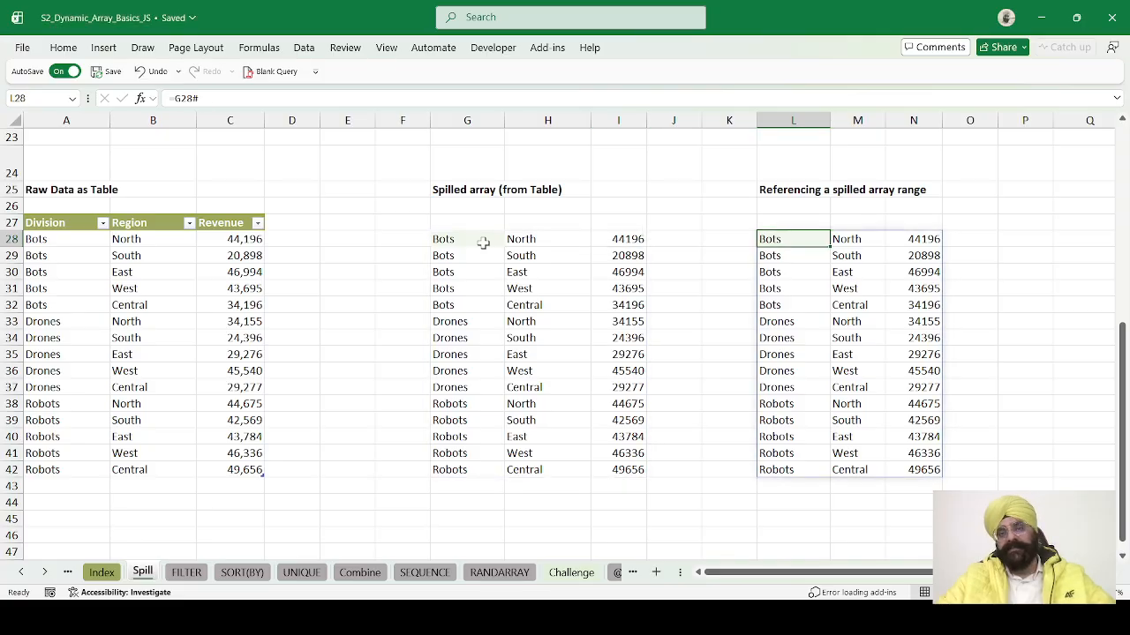
# - Enter =L28# in cell Q28 to reference the array spilled from L28
pyautogui.press('Right')
pyautogui.press('Right')
pyautogui.press('Right')
pyautogui.press('Right')
pyautogui.press('Right')
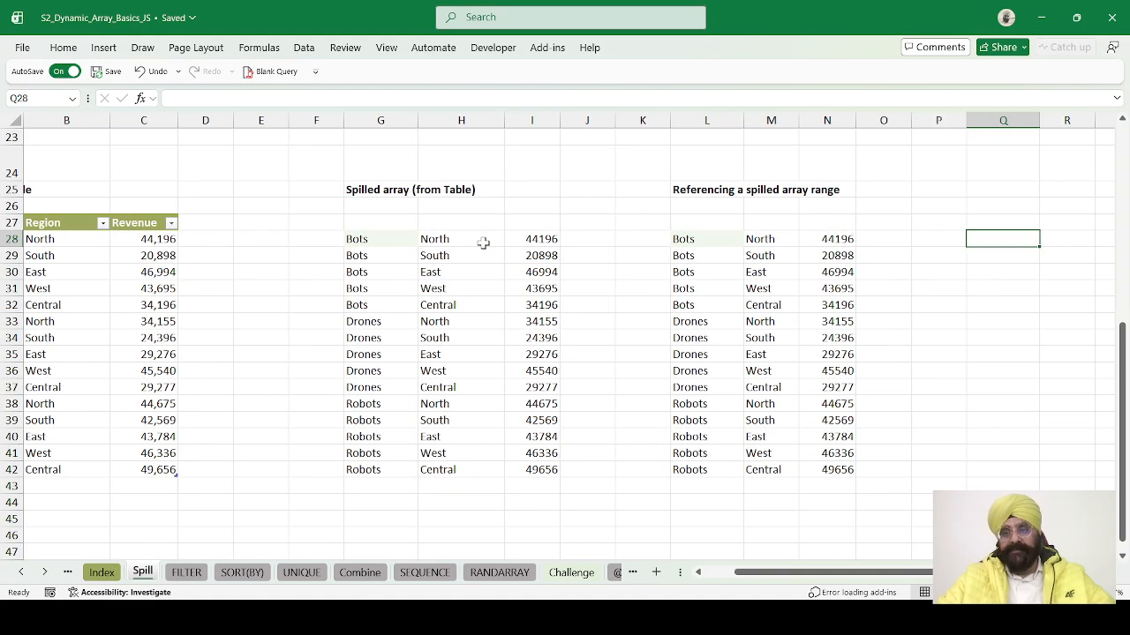
pyautogui.write('=')
pyautogui.press('Left')
pyautogui.press('Left')
pyautogui.press('Left')
pyautogui.press('Left')
pyautogui.press('Left')
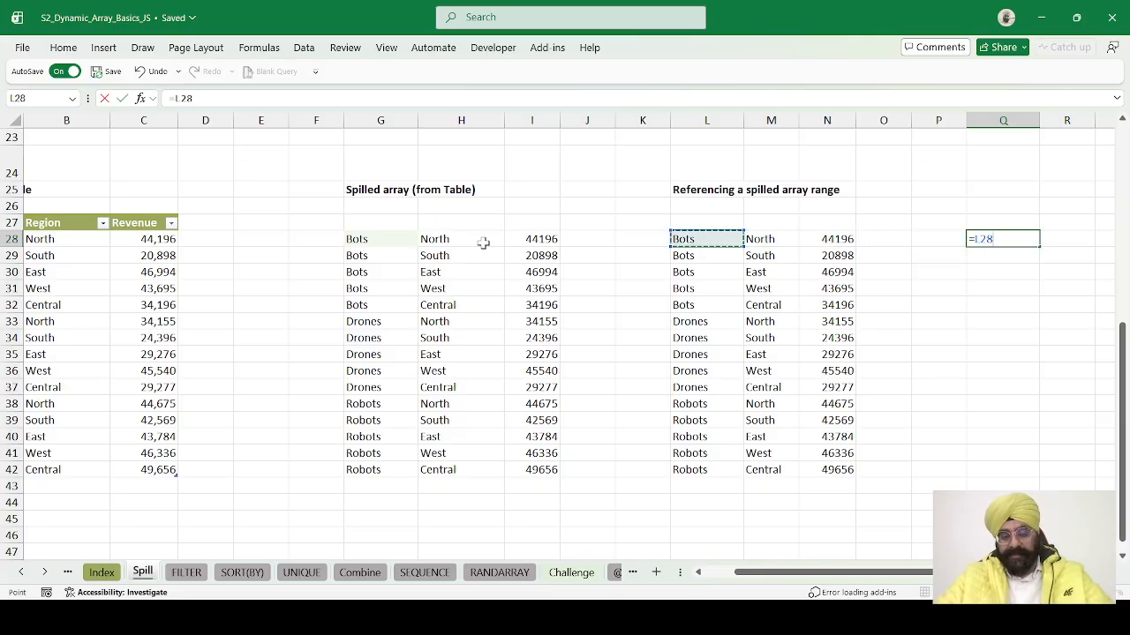
pyautogui.write('#')
pyautogui.press('Return')
# - Examine the top row of the array spilled from Q28 and return to its formula cell
pyautogui.press('Up')
pyautogui.press('Right')
pyautogui.press('Right')
pyautogui.press('Right')
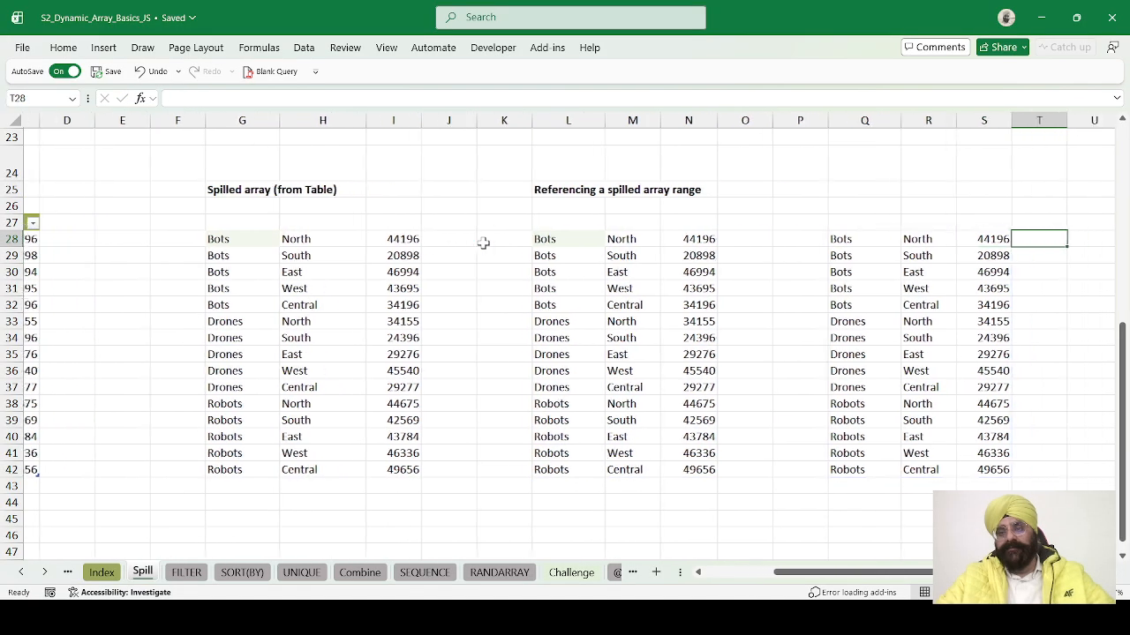
pyautogui.press('Left')
pyautogui.press('Left')
pyautogui.press('Left')
pyautogui.hotkey('ctrl', 'Left')
pyautogui.hotkey('ctrl', 'Left')
pyautogui.hotkey('ctrl', 'Right')
pyautogui.hotkey('ctrl', 'Right')
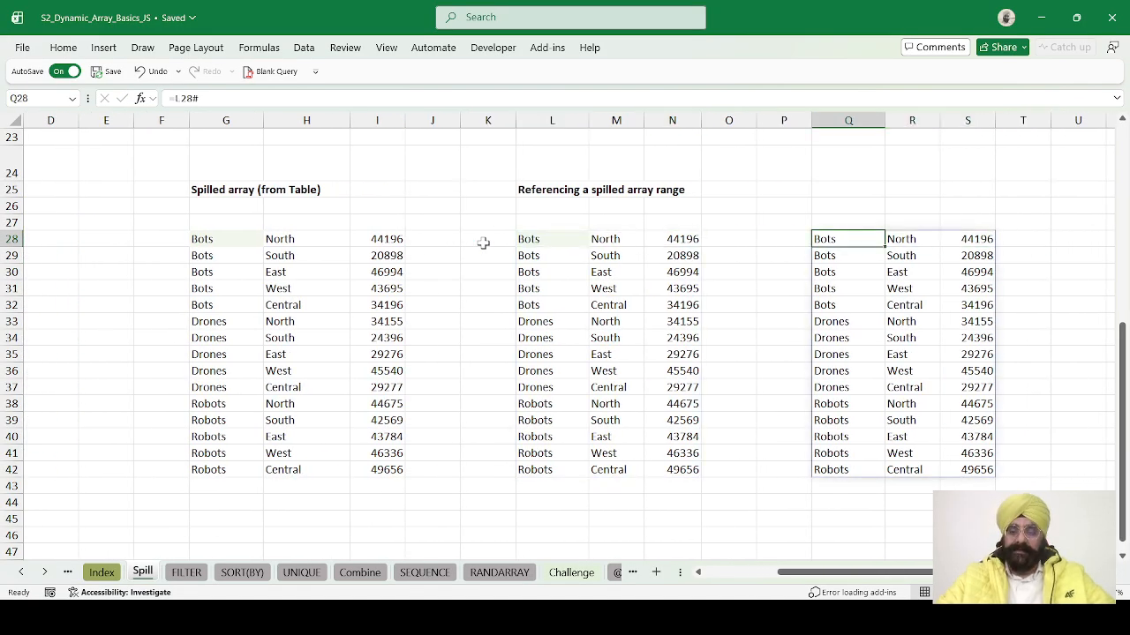
# - Delete the spill formula in Q28 and go back to L28
pyautogui.press('Delete')
pyautogui.hotkey('ctrl', 'Left')
pyautogui.hotkey('ctrl', 'Left')
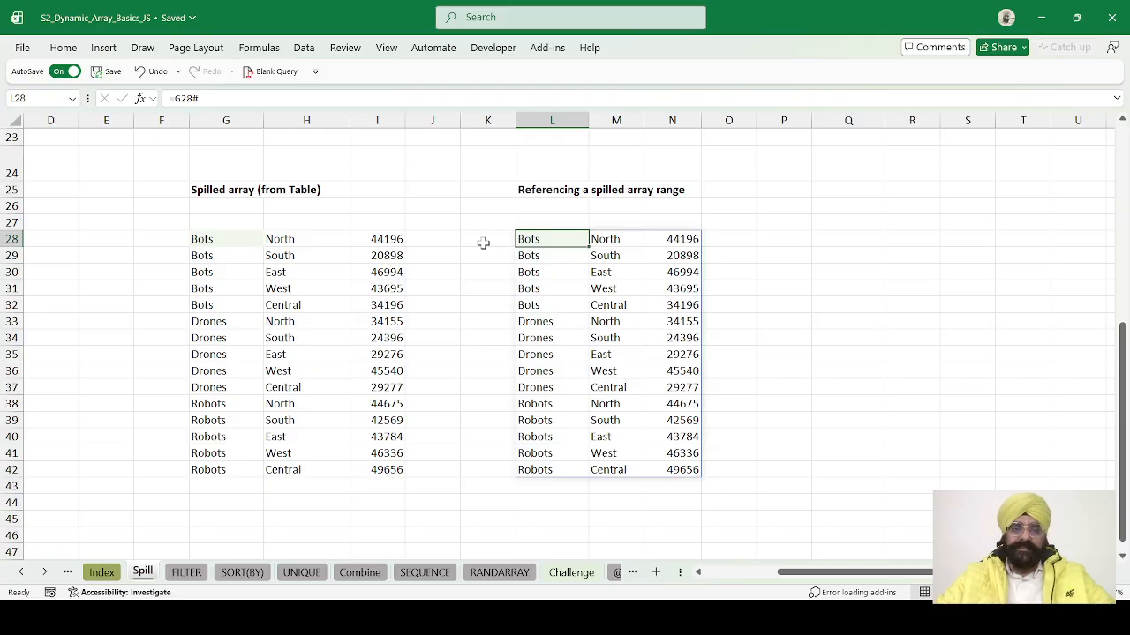
# - Highlight the complete referenced array L28:N42 and return to its formula cell L28
pyautogui.hotkey('ctrl', 'shift', 'Right')
pyautogui.hotkey('ctrl', 'shift', 'Down')
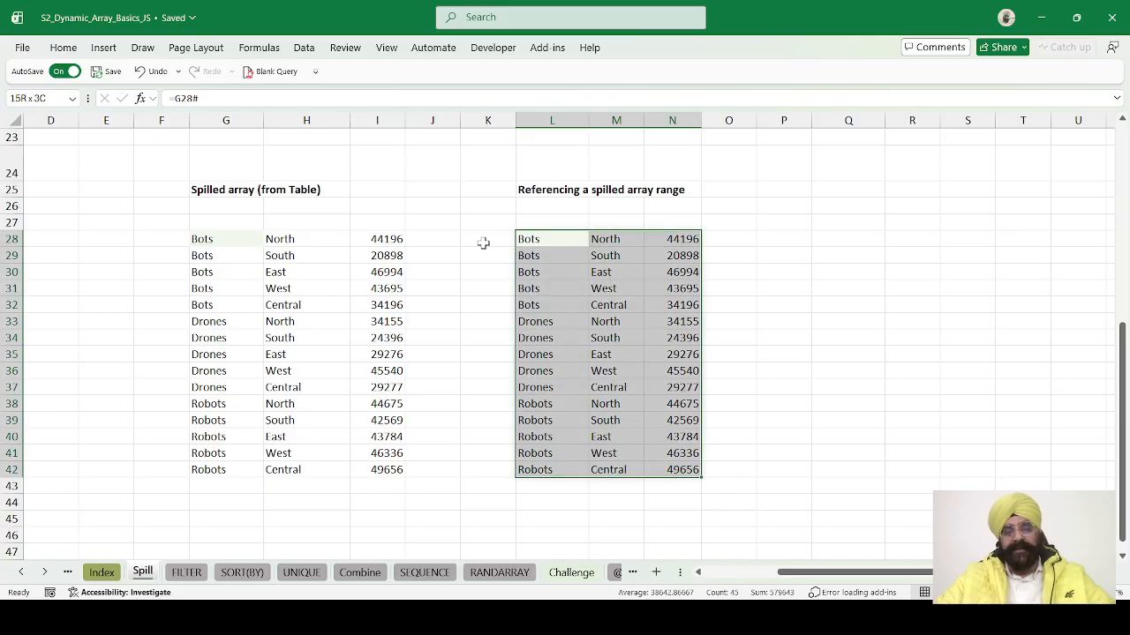
pyautogui.hotkey('ctrl', 'Up')
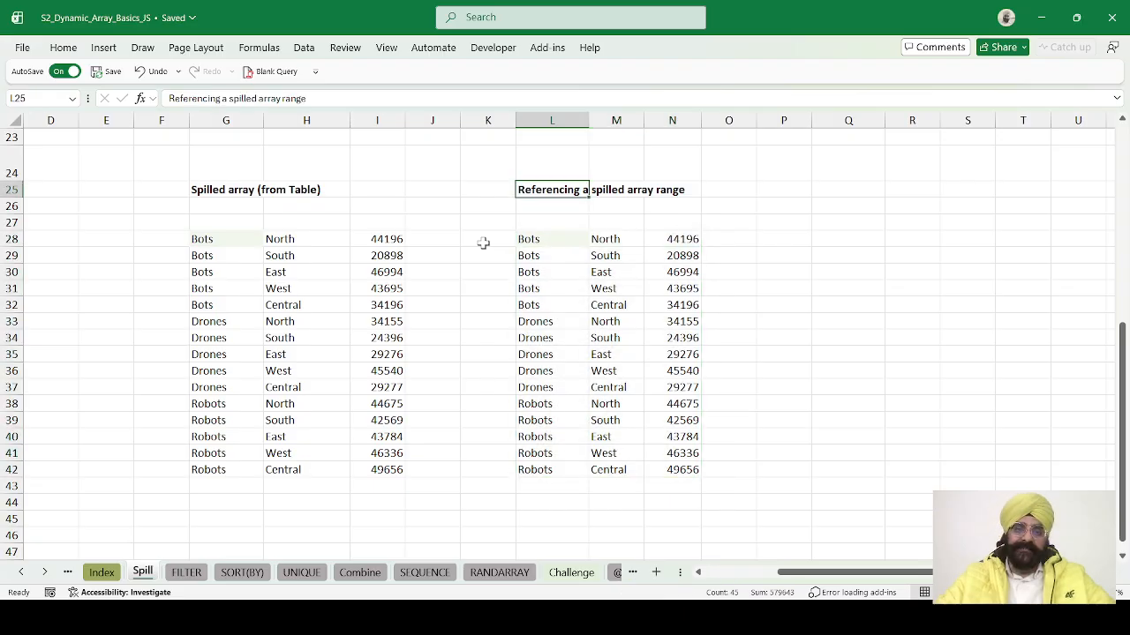
pyautogui.hotkey('ctrl', 'Down')
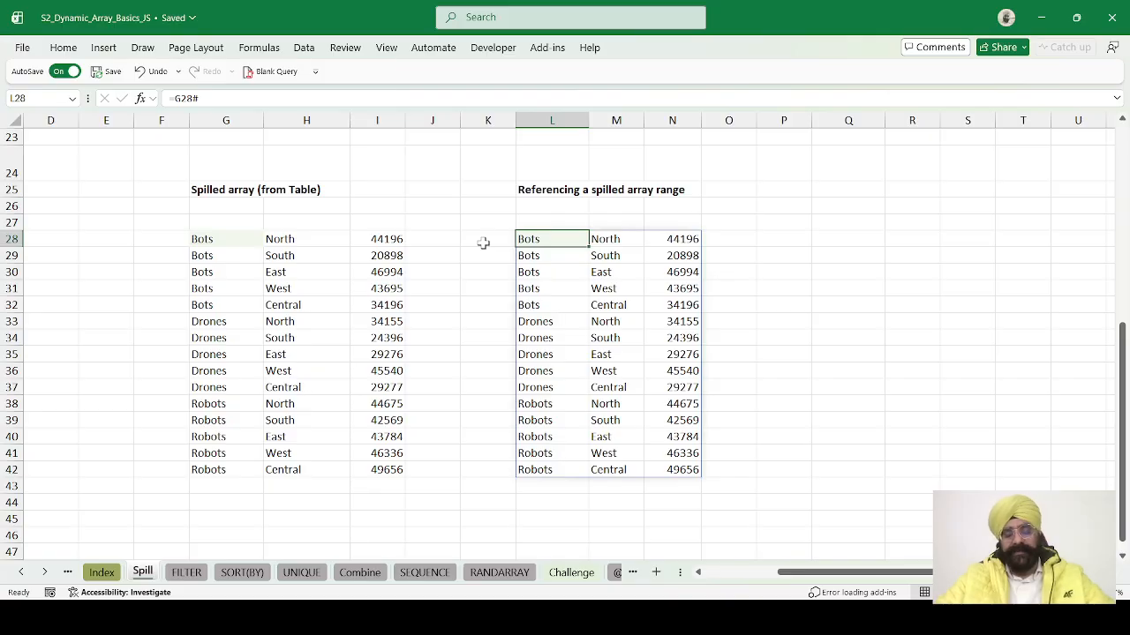
# - View the topic list on the Index sheet, return to the Spill sheet, and select empty cell O42
pyautogui.click(101, 574)
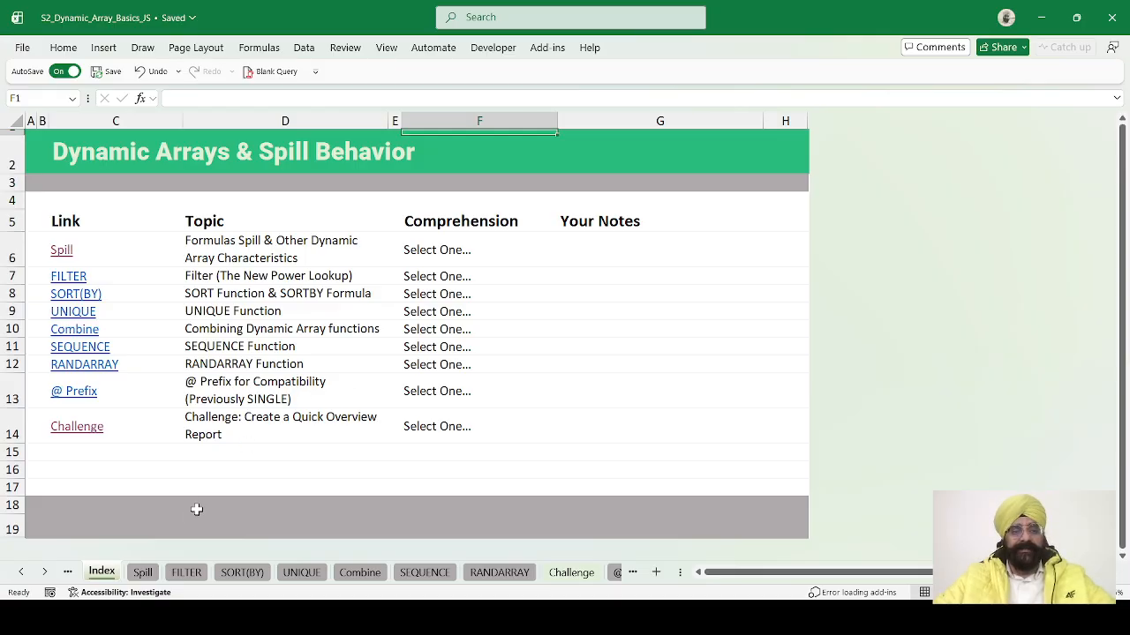
pyautogui.click(143, 573)
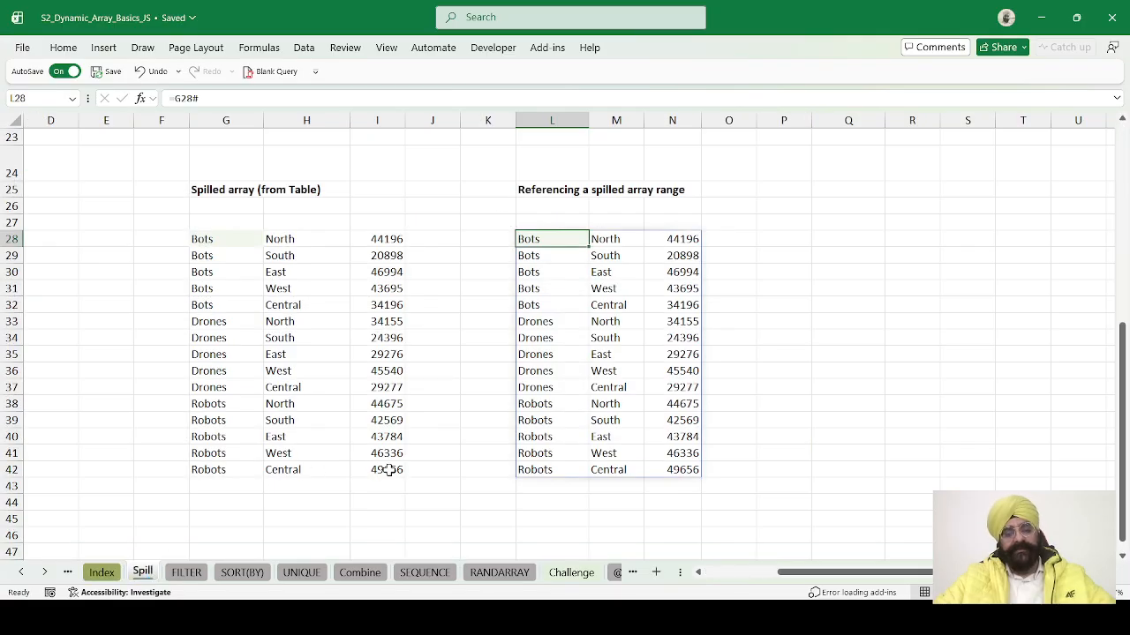
pyautogui.click(749, 475)
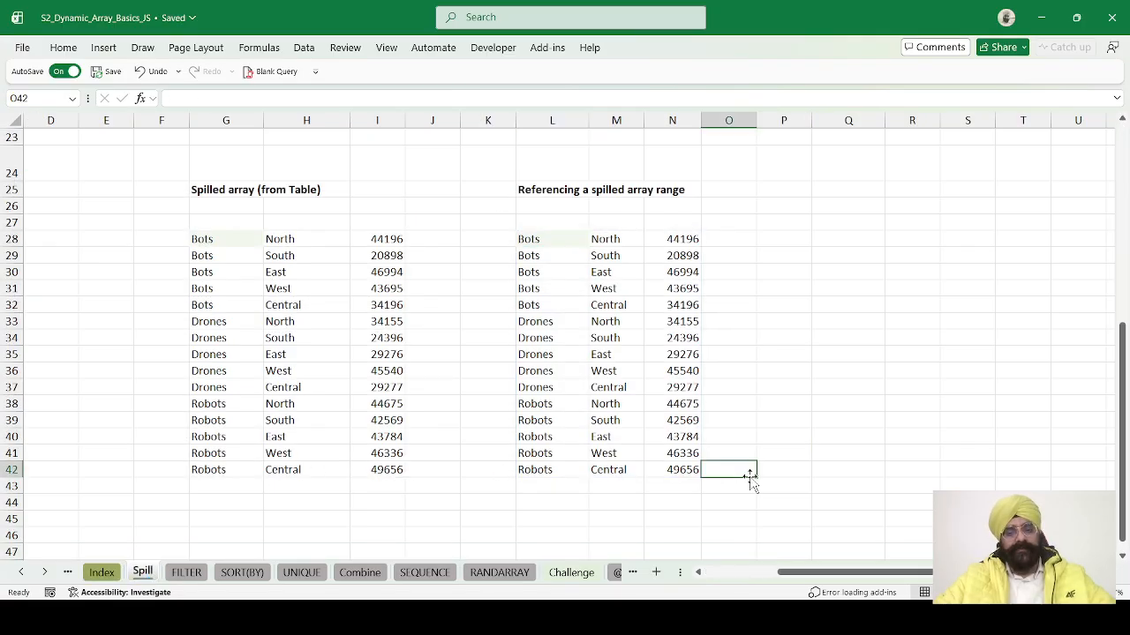